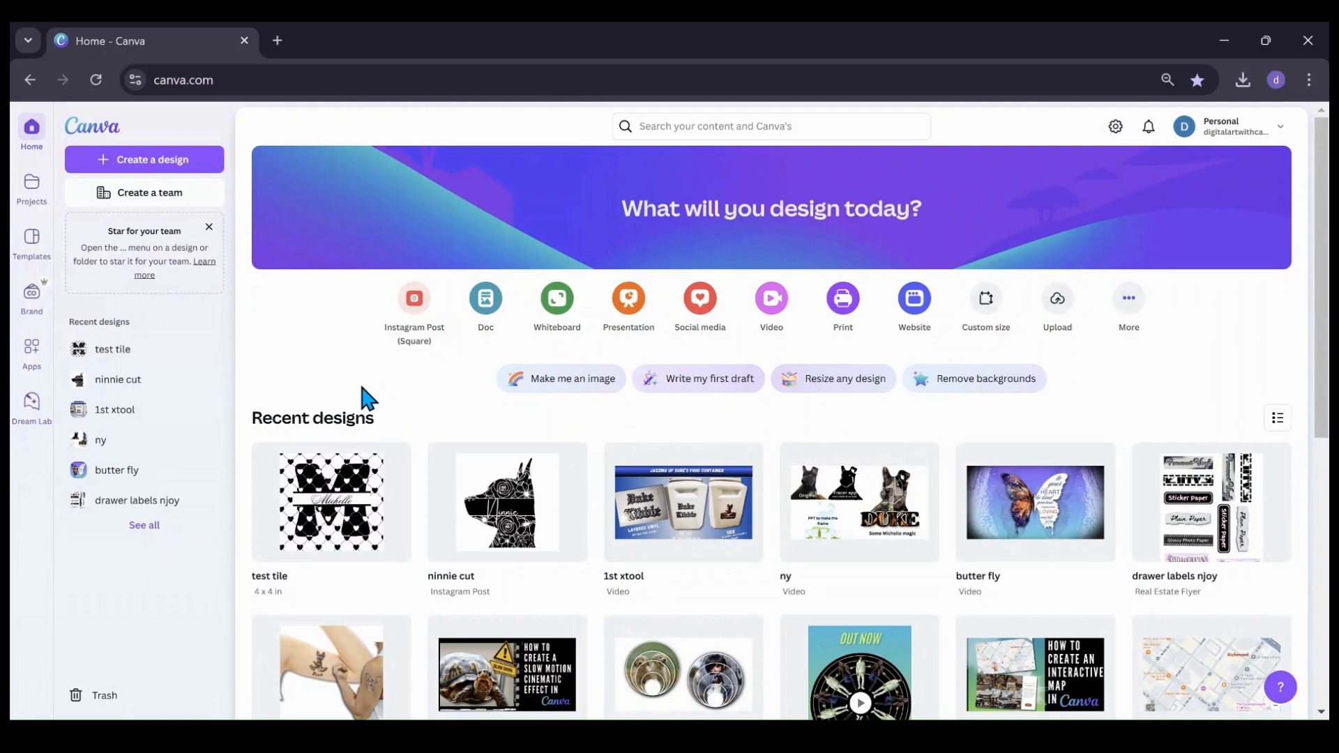
Create a blank presentation, find the Google Maps app by searching the apps for "map", and open it.
{"action": "left_click", "coordinate": [627, 308]}
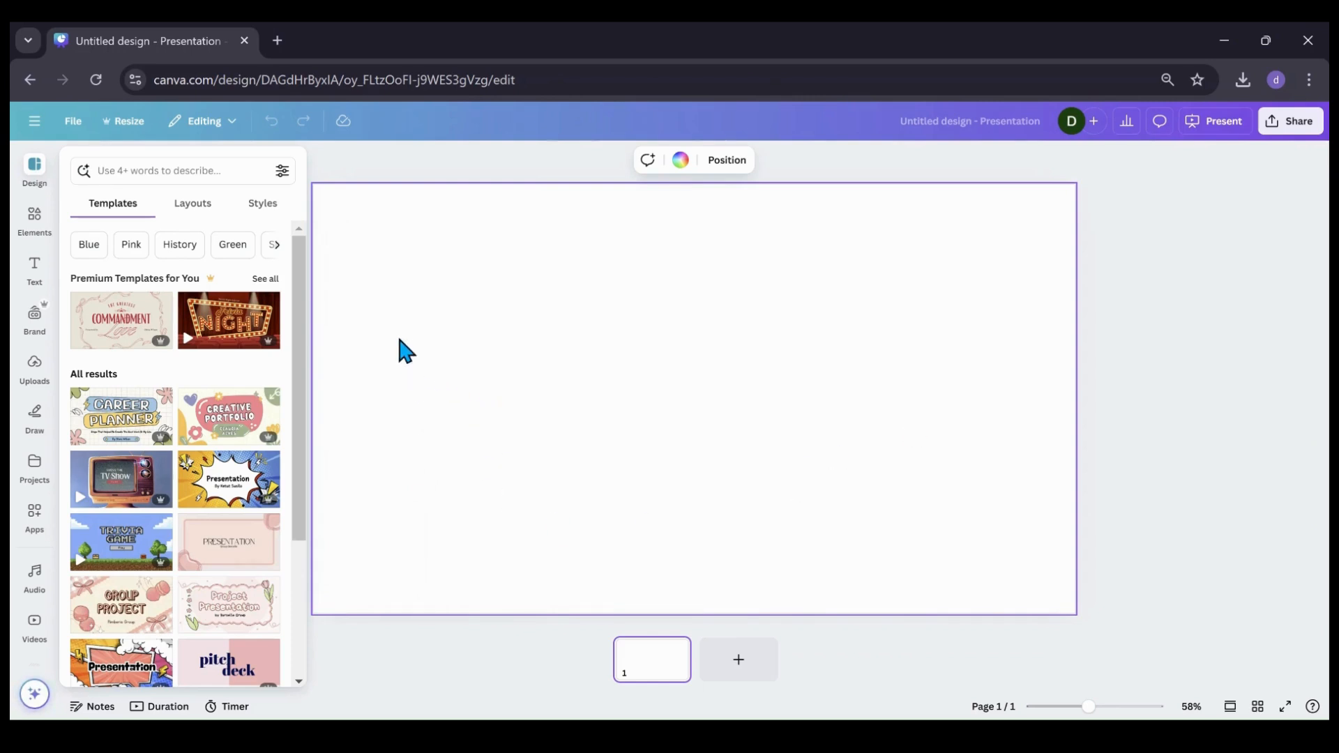
{"action": "left_click", "coordinate": [36, 382]}
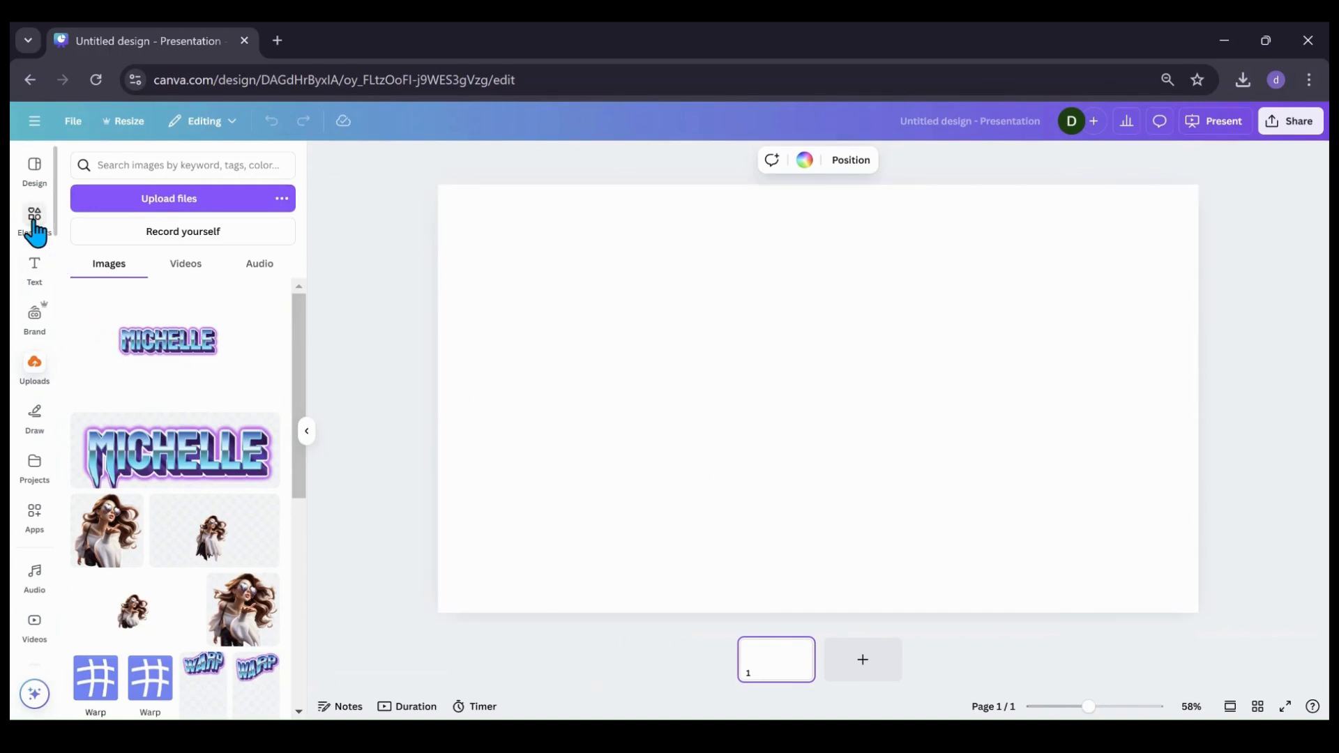
{"action": "left_click", "coordinate": [32, 518]}
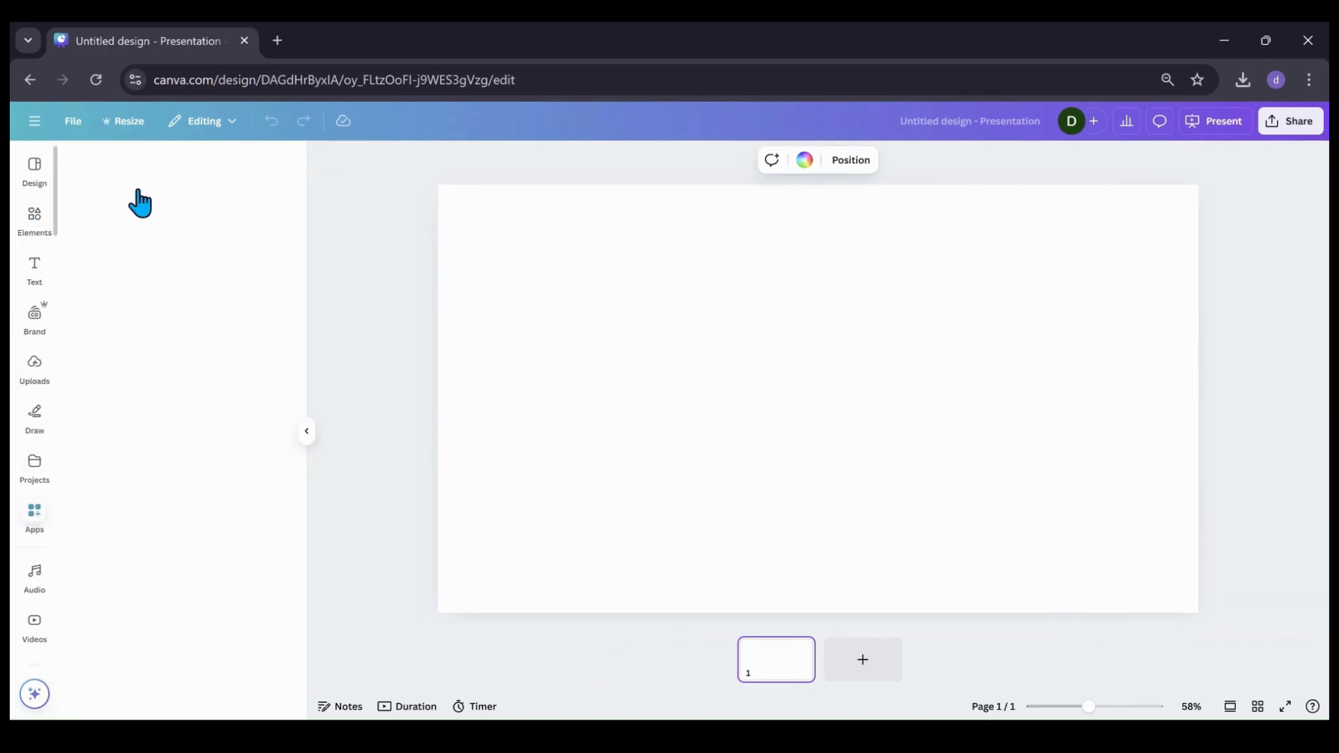
{"action": "type", "text": "map"}
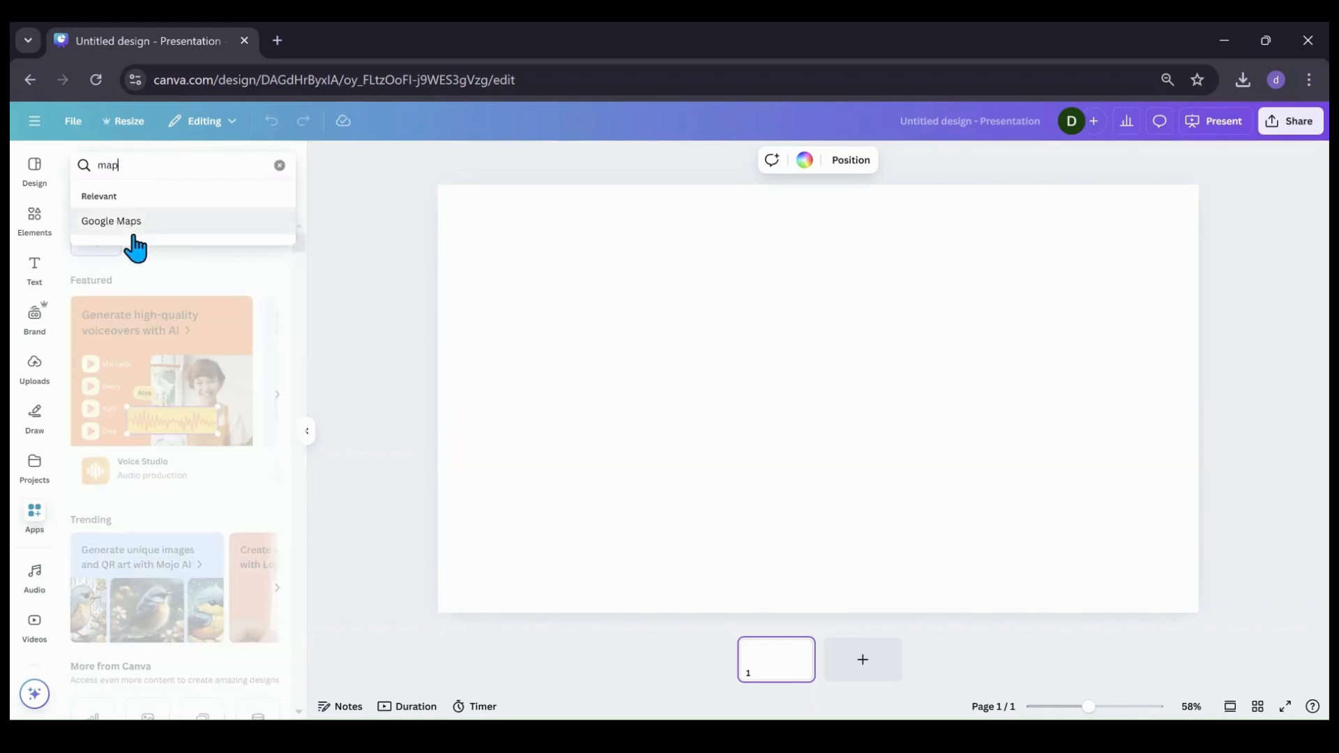
{"action": "left_click", "coordinate": [133, 222]}
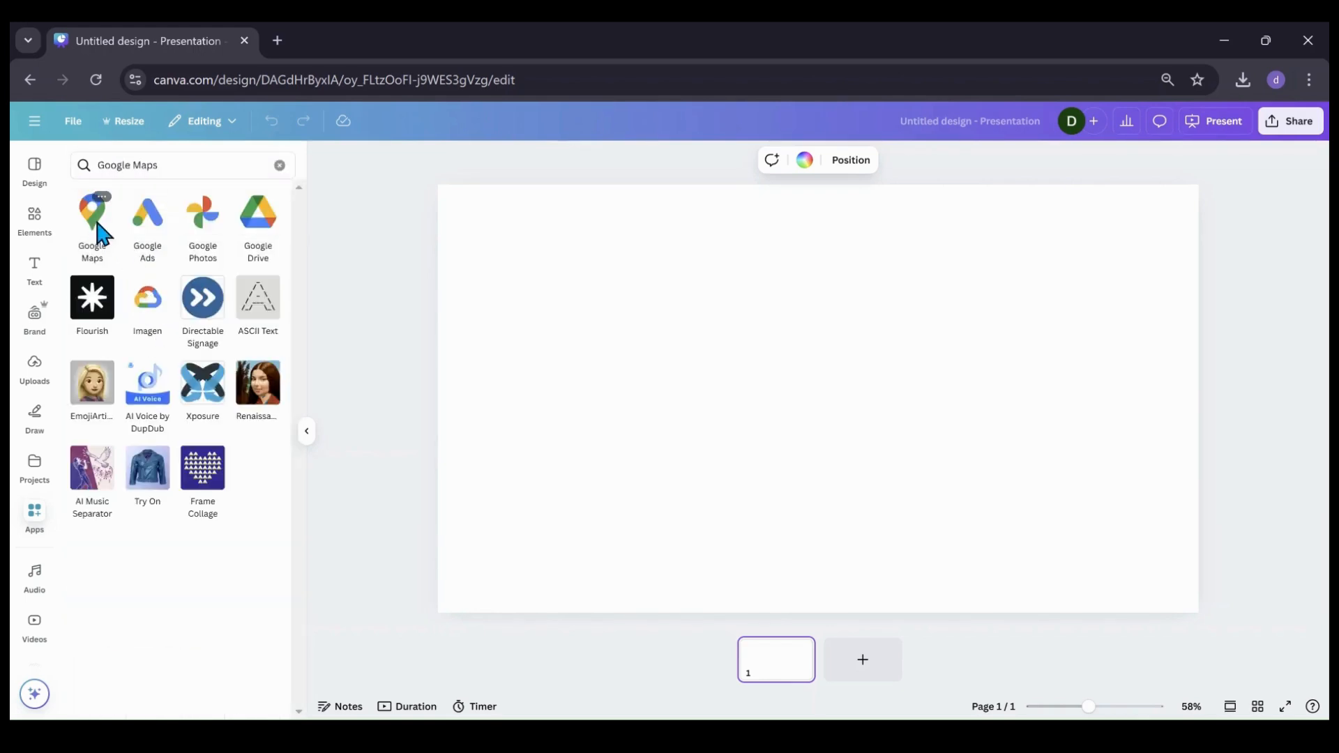
{"action": "left_click", "coordinate": [98, 220]}
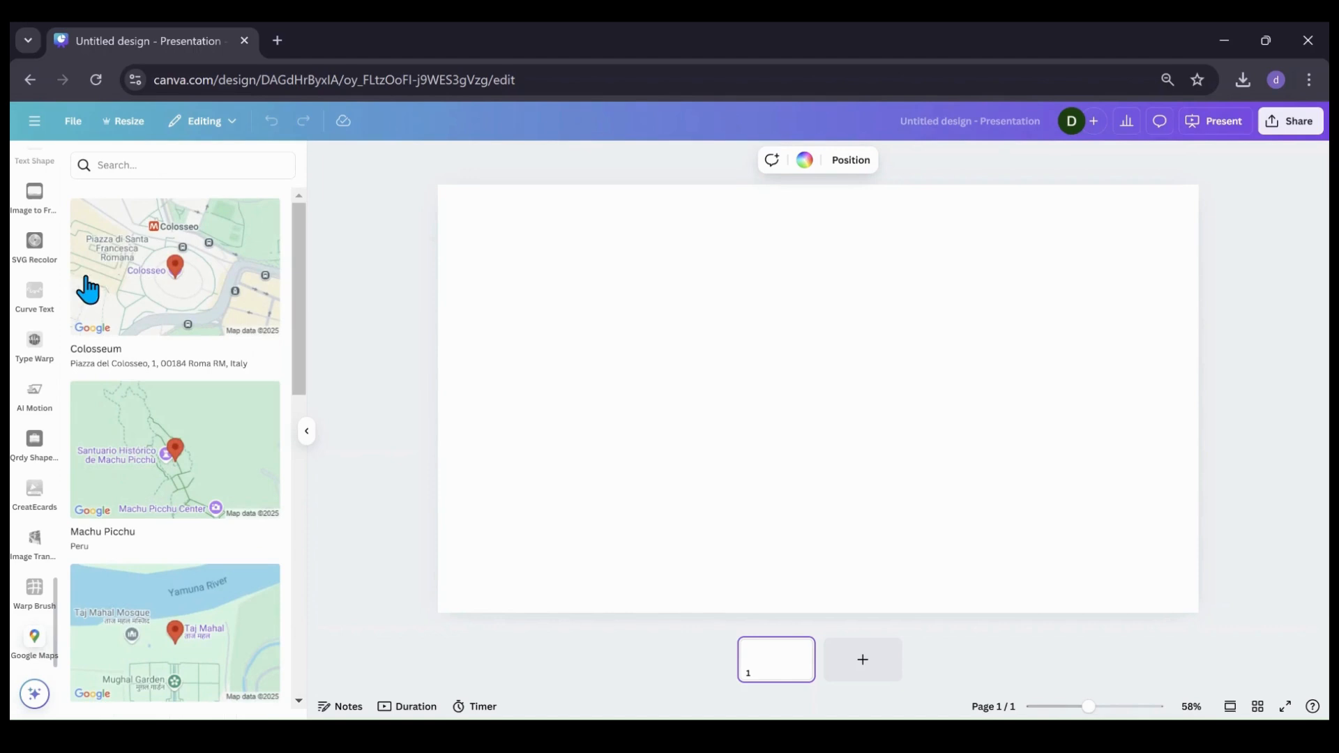
Search Google Maps for "Richmond VA" and add the Richmond map to the page.
{"action": "left_click", "coordinate": [168, 166]}
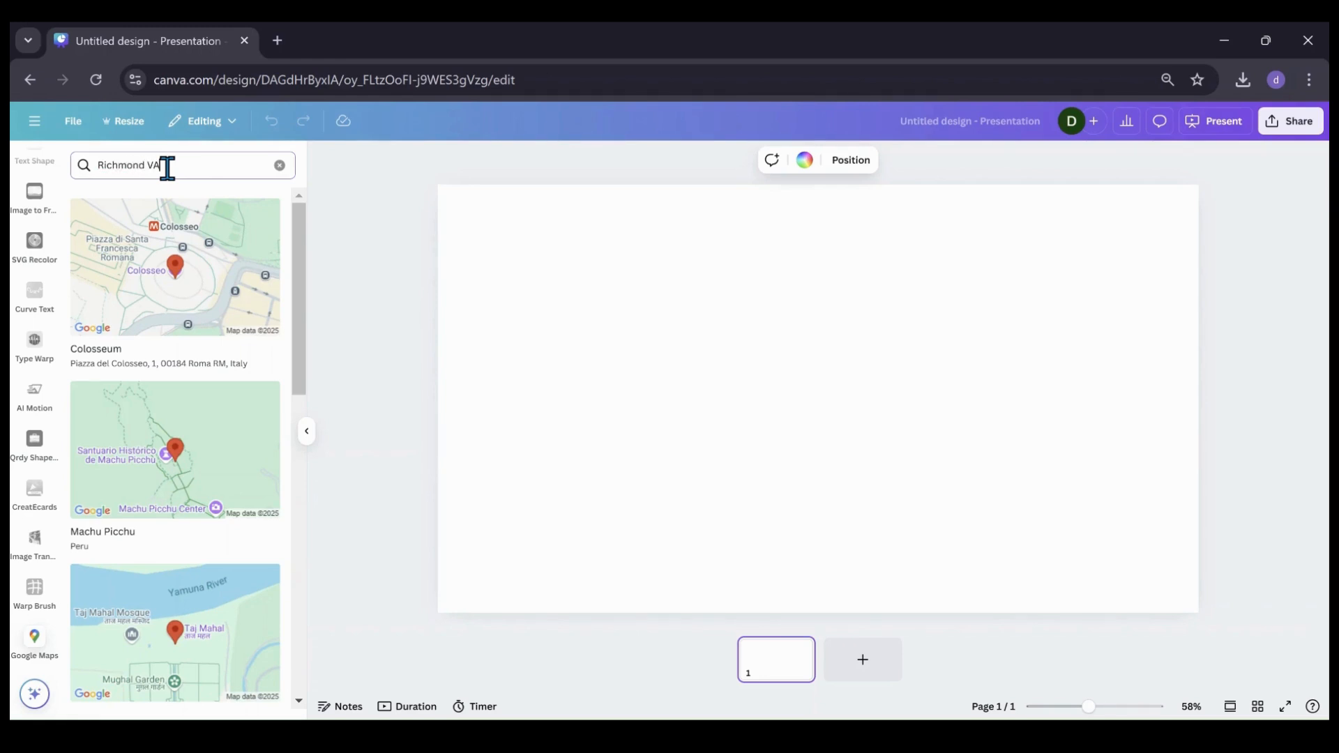
{"action": "key", "text": "Return"}
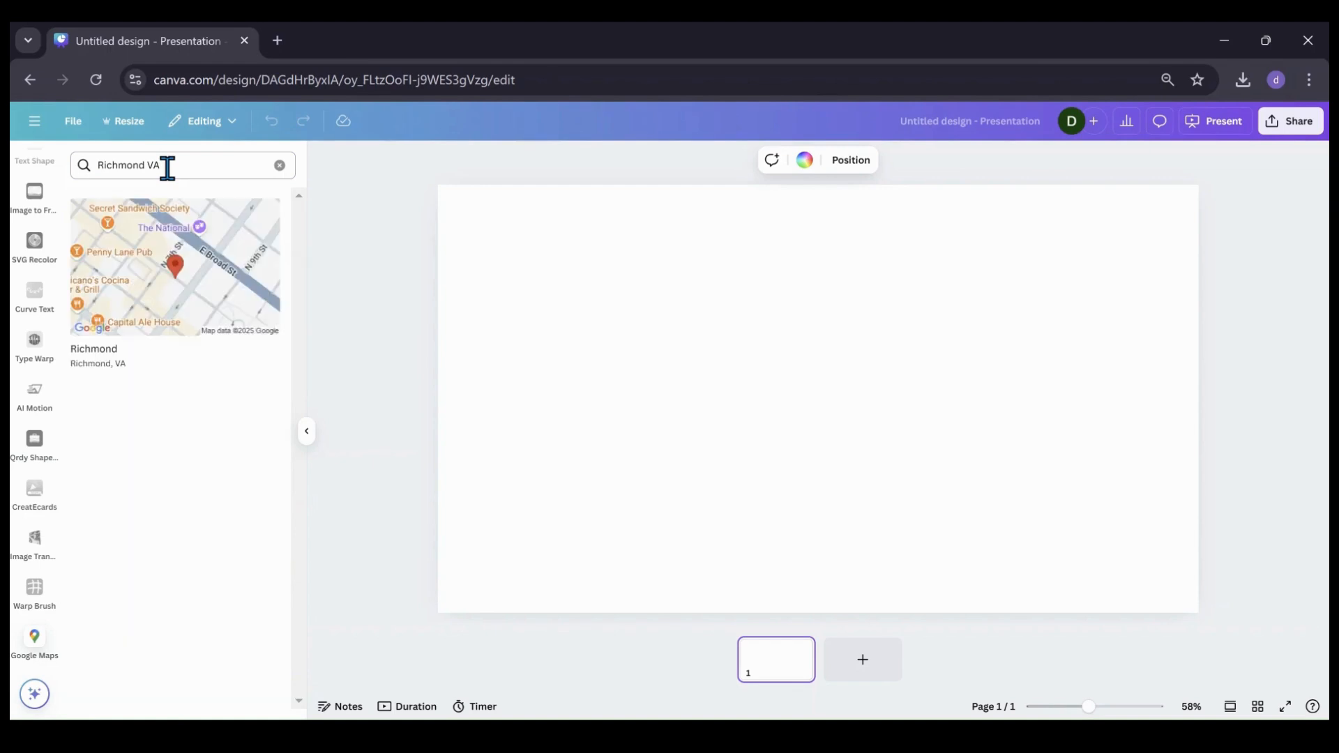
{"action": "left_click", "coordinate": [159, 286]}
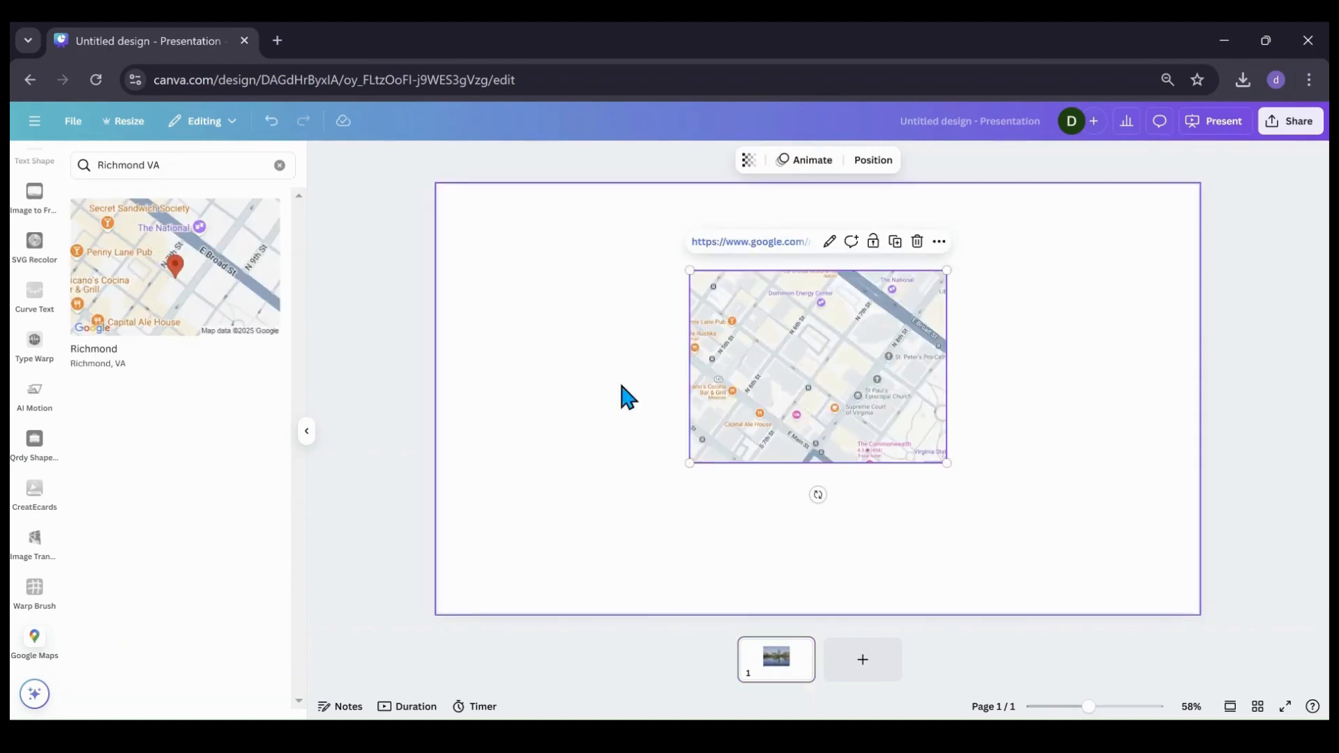
Move and enlarge the Richmond map so that it covers the whole page.
{"action": "left_click_drag", "start_coordinate": [761, 392], "coordinate": [475, 263]}
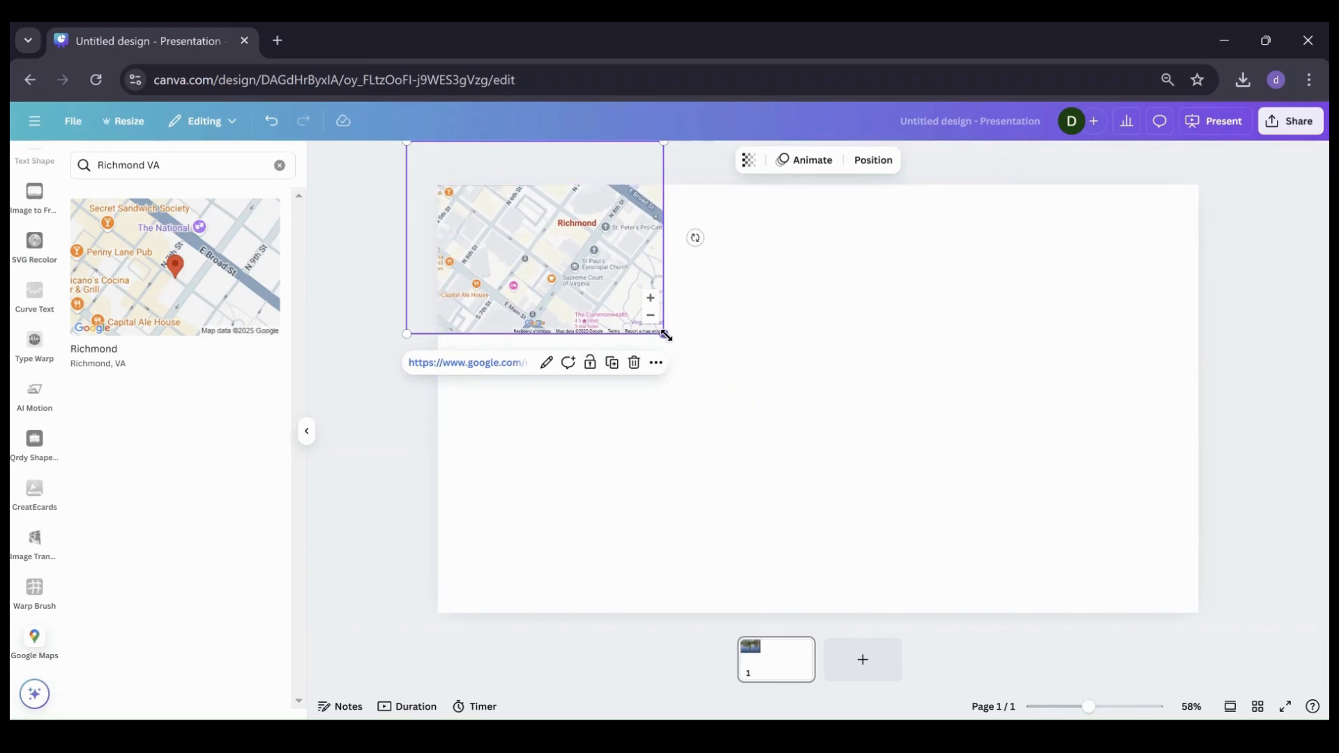
{"action": "left_click_drag", "start_coordinate": [663, 334], "coordinate": [1324, 554]}
{"action": "left_click_drag", "start_coordinate": [815, 519], "coordinate": [820, 418]}
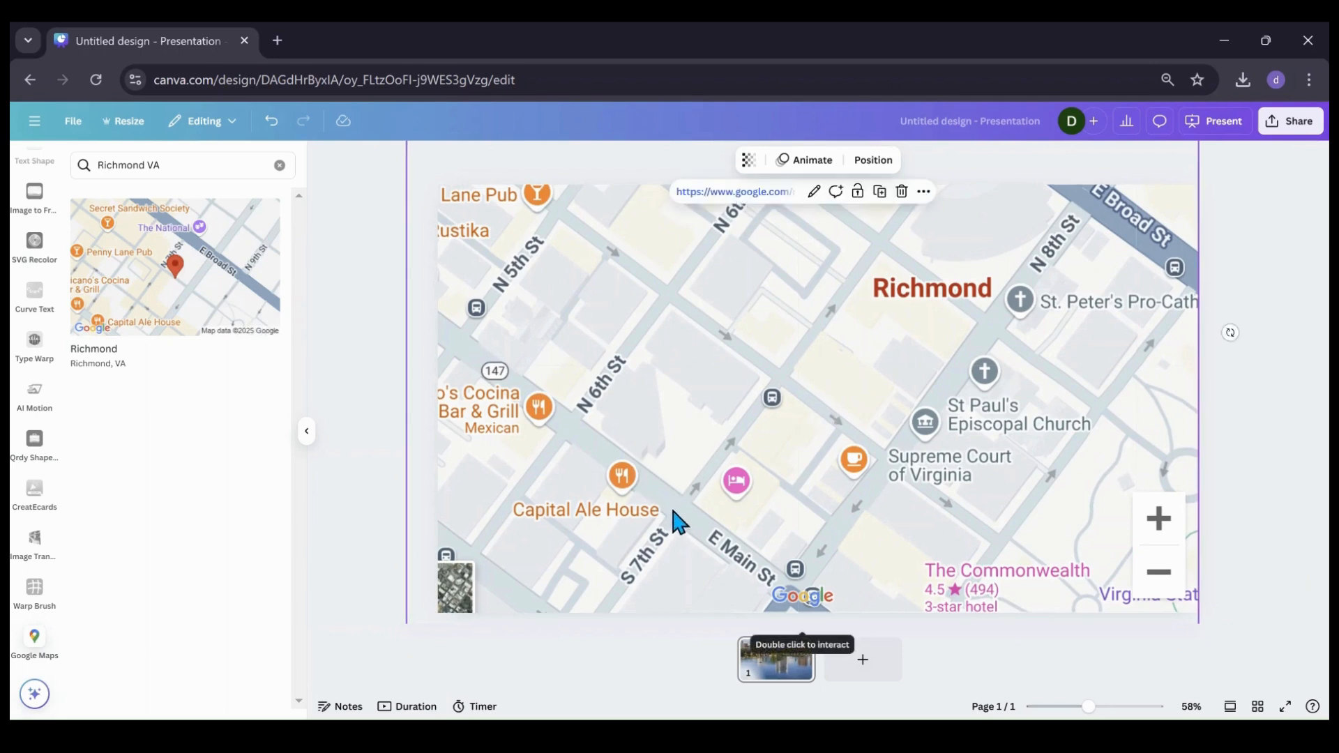
{"action": "left_click", "coordinate": [370, 478]}
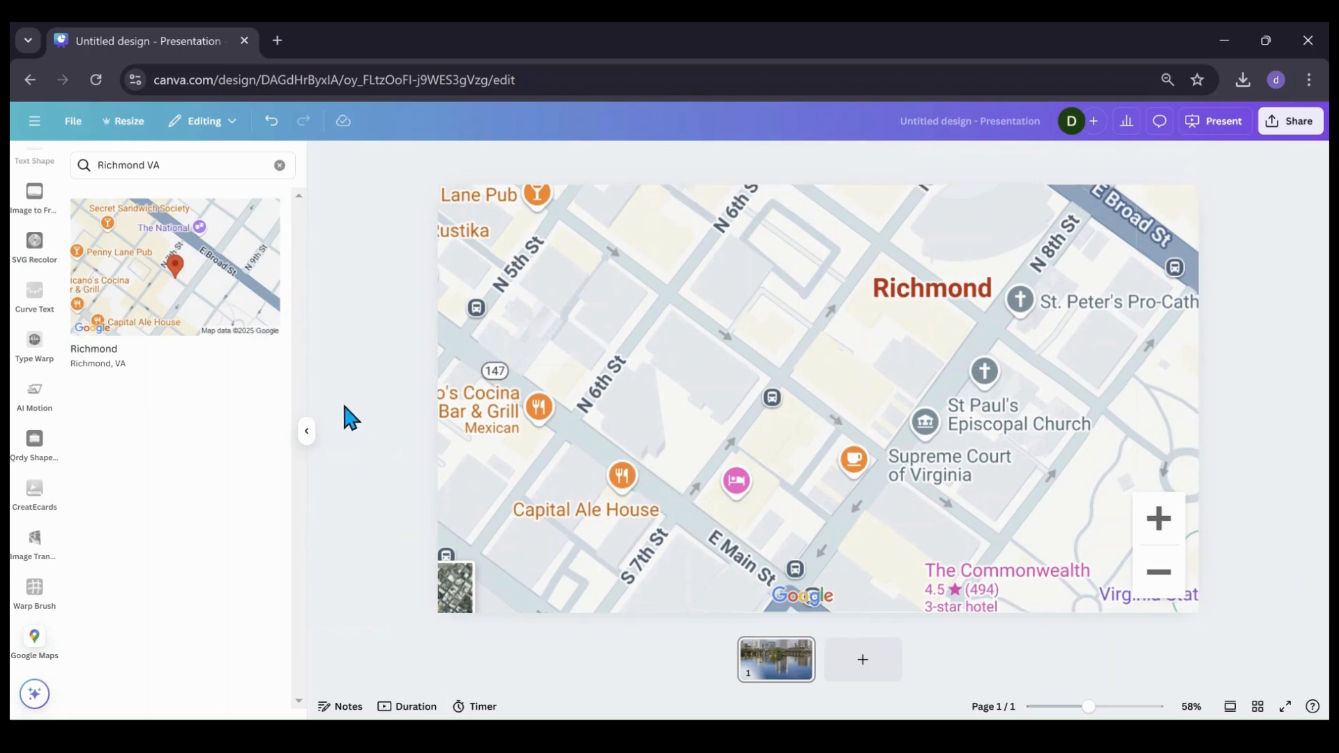
Add a circle shape, shrink it to marker size and place it over the Cocina Bar & Grill marker on the map.
{"action": "left_click", "coordinate": [279, 166]}
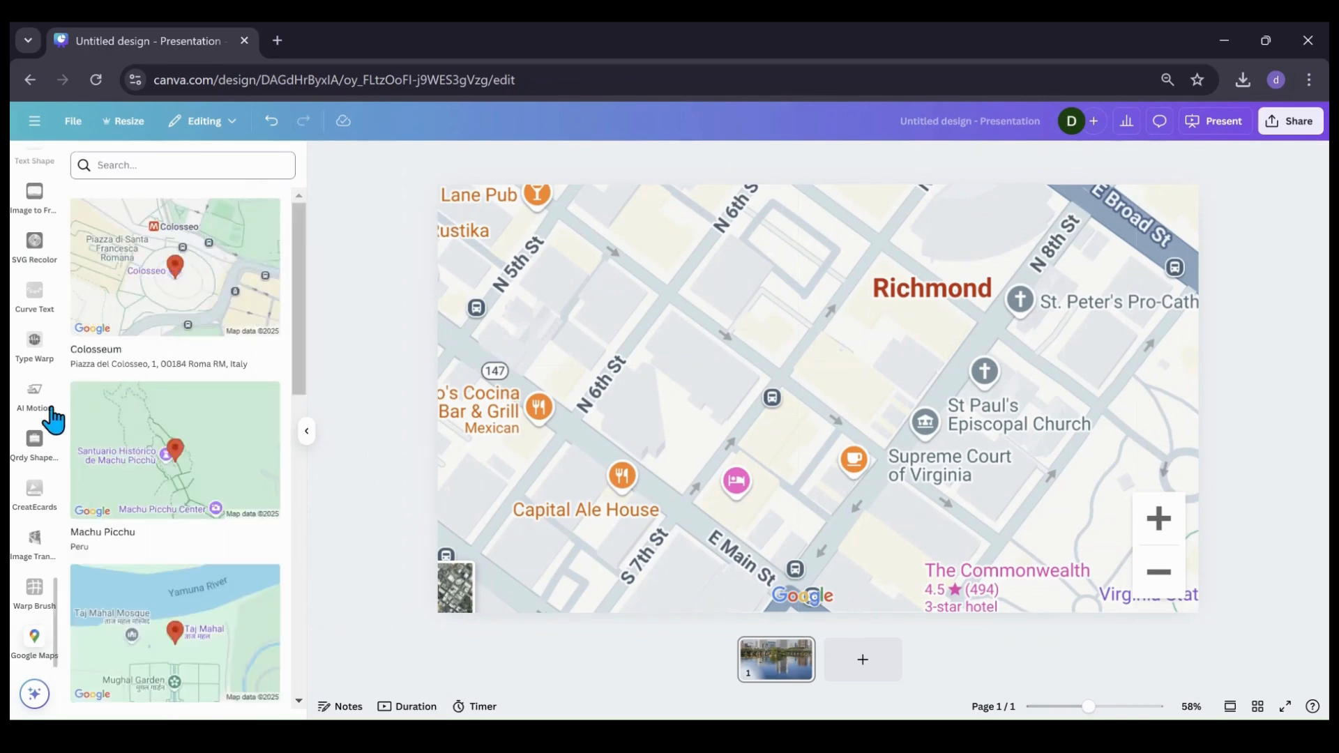
{"action": "scroll", "coordinate": [42, 420], "scroll_direction": "up", "scroll_amount": 10}
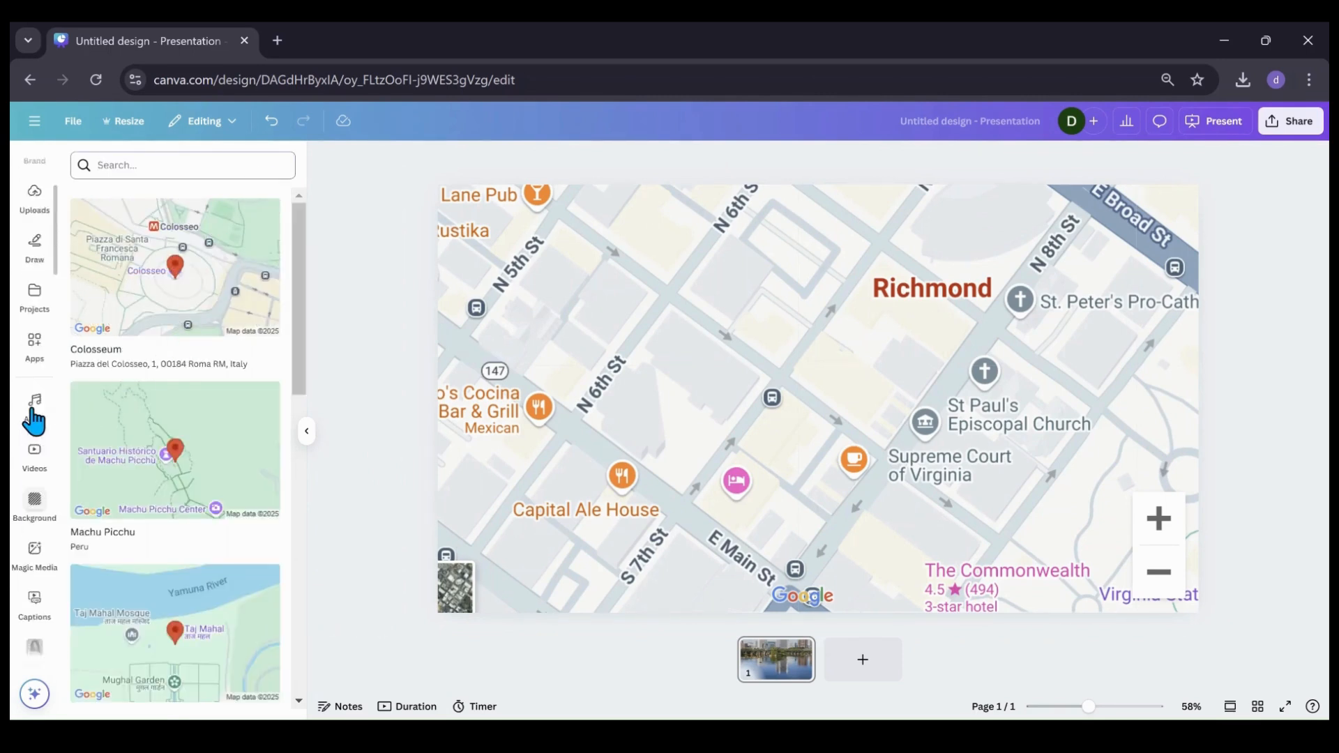
{"action": "scroll", "coordinate": [34, 421], "scroll_direction": "up", "scroll_amount": 3}
{"action": "left_click", "coordinate": [28, 216]}
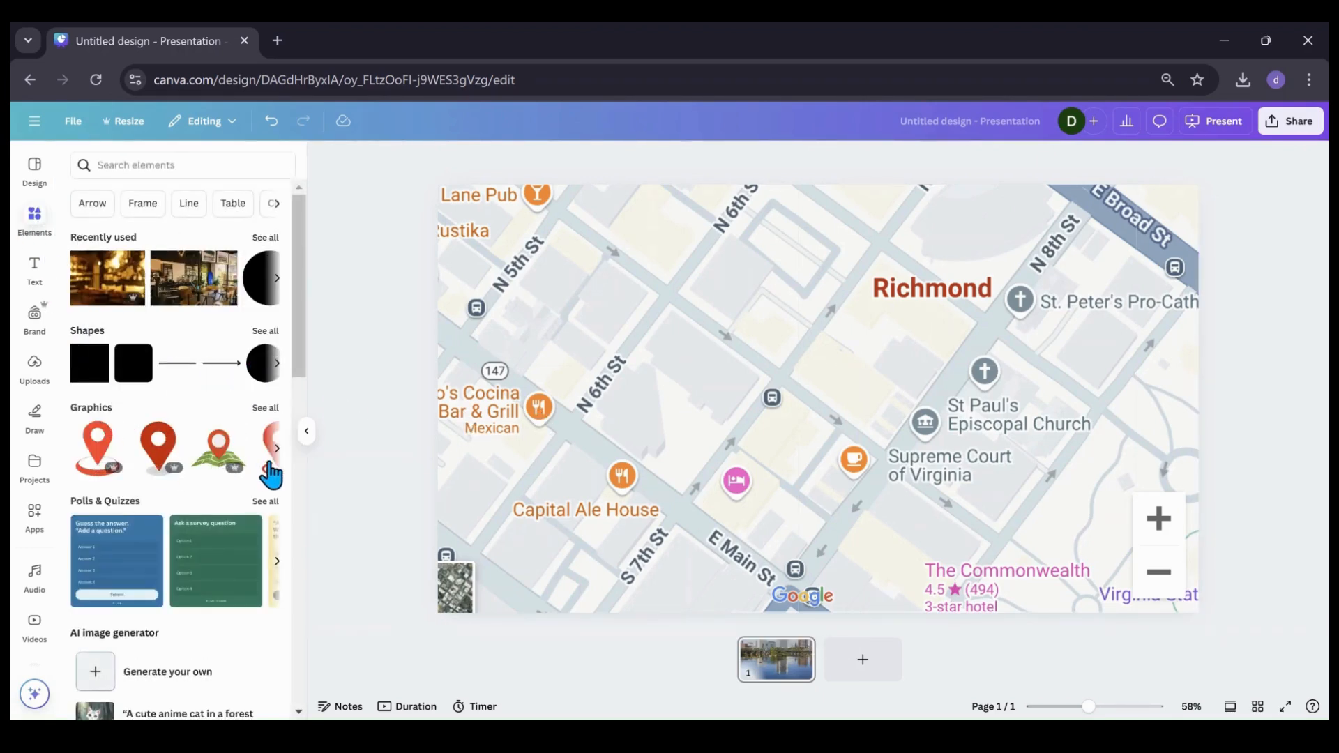
{"action": "left_click", "coordinate": [262, 363]}
{"action": "double_click", "coordinate": [847, 422]}
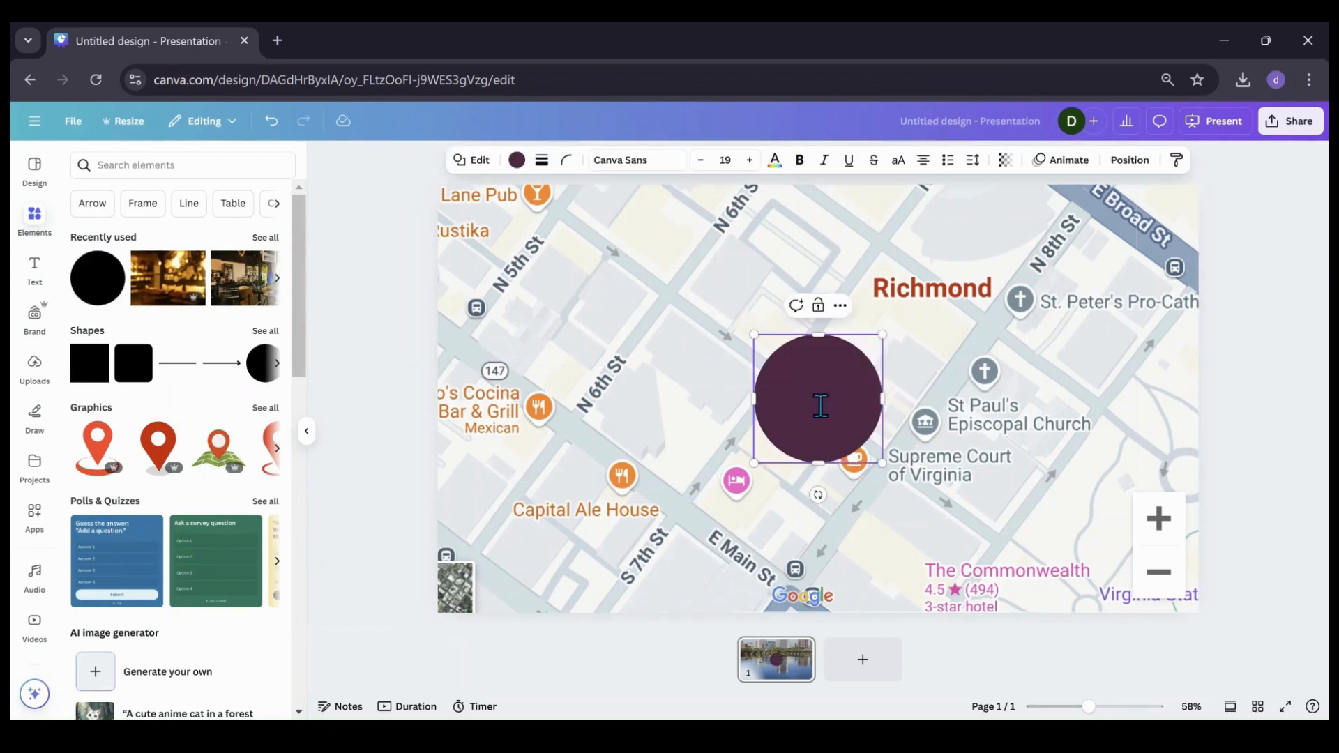
{"action": "left_click_drag", "start_coordinate": [802, 429], "coordinate": [572, 427]}
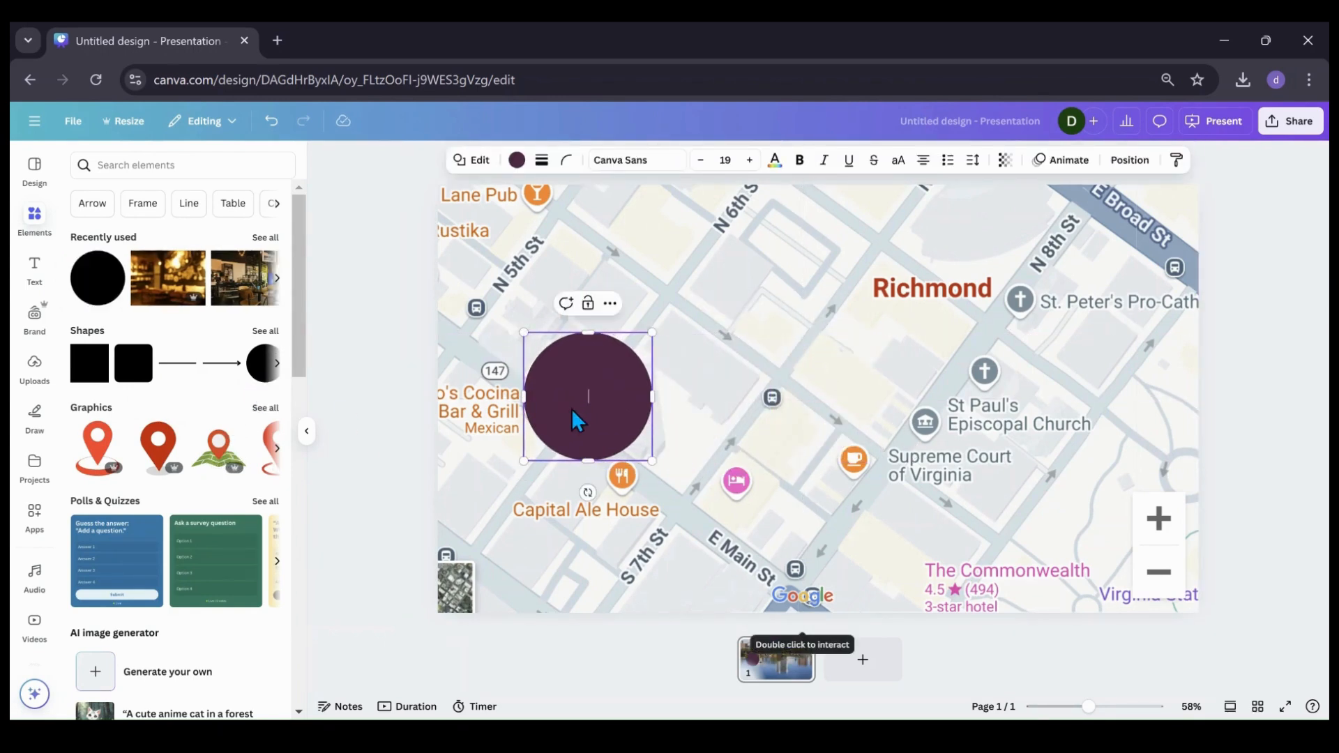
{"action": "left_click_drag", "start_coordinate": [652, 334], "coordinate": [554, 423]}
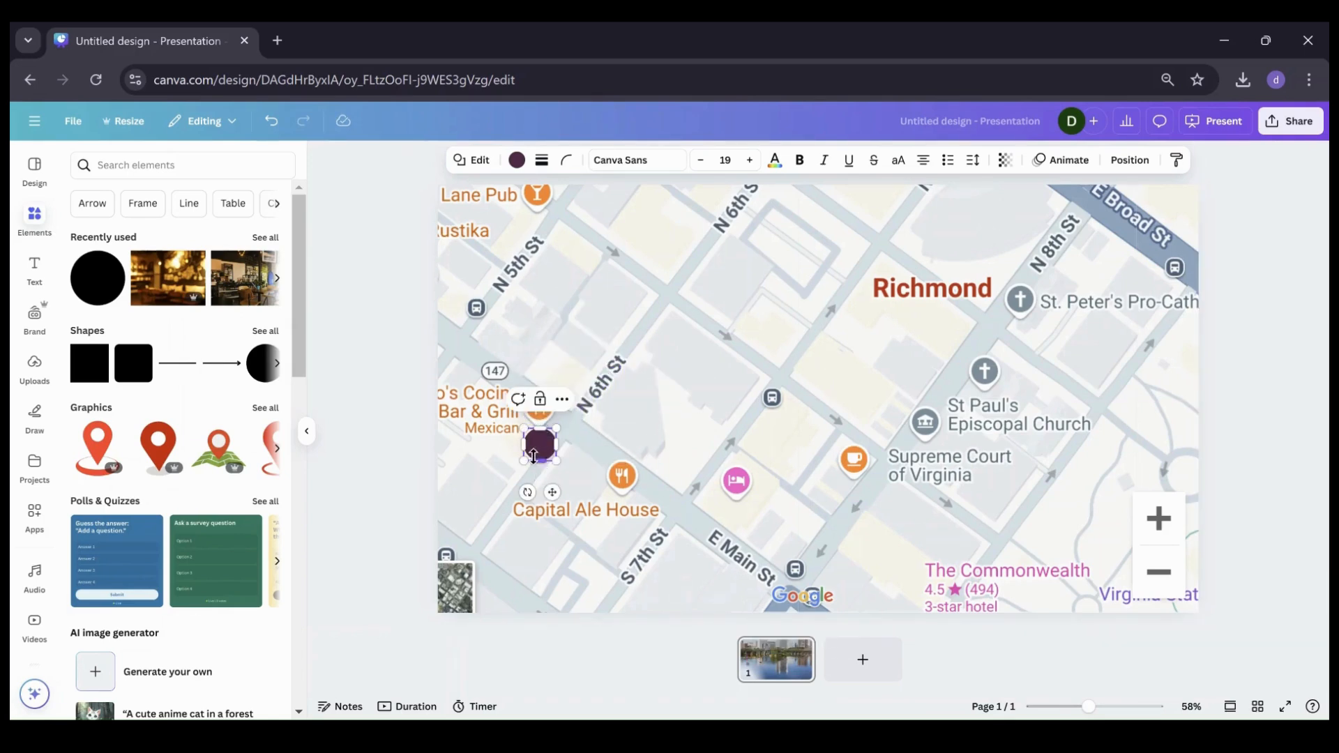
{"action": "left_click_drag", "start_coordinate": [552, 490], "coordinate": [551, 454]}
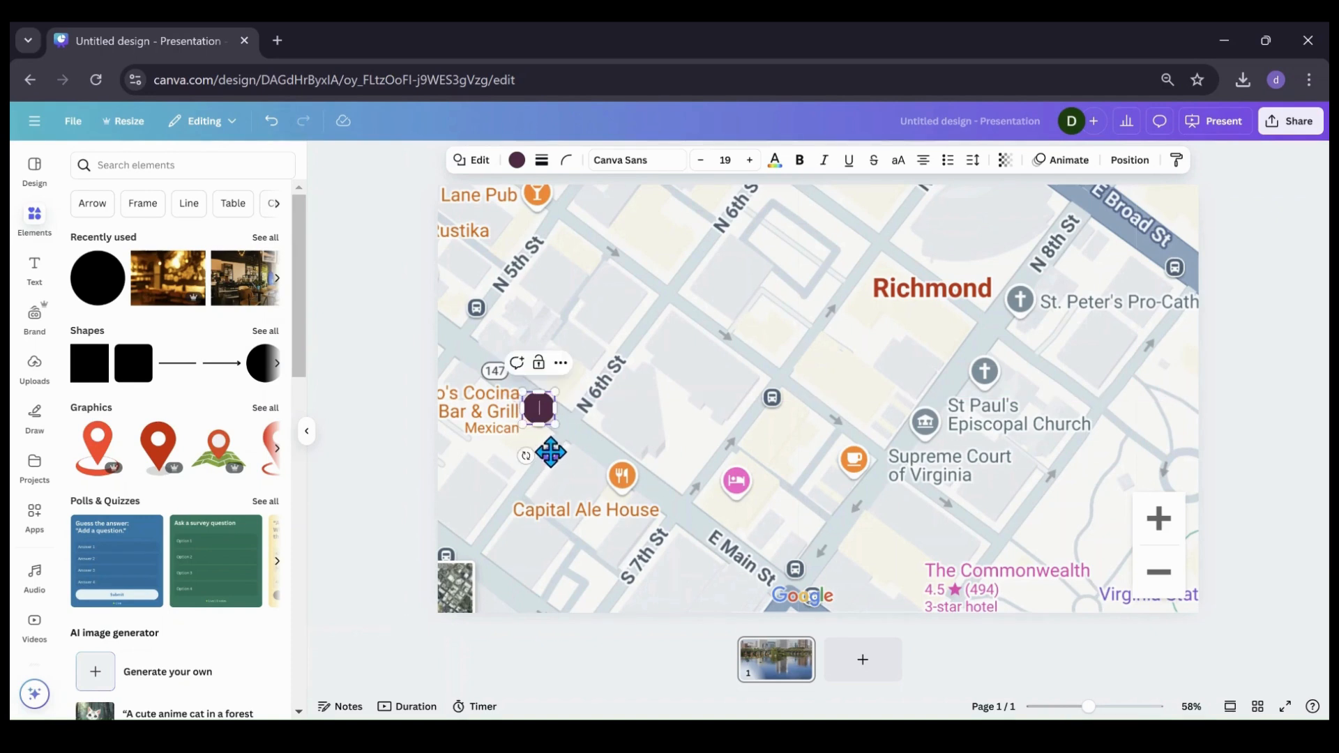
{"action": "left_click", "coordinate": [568, 450]}
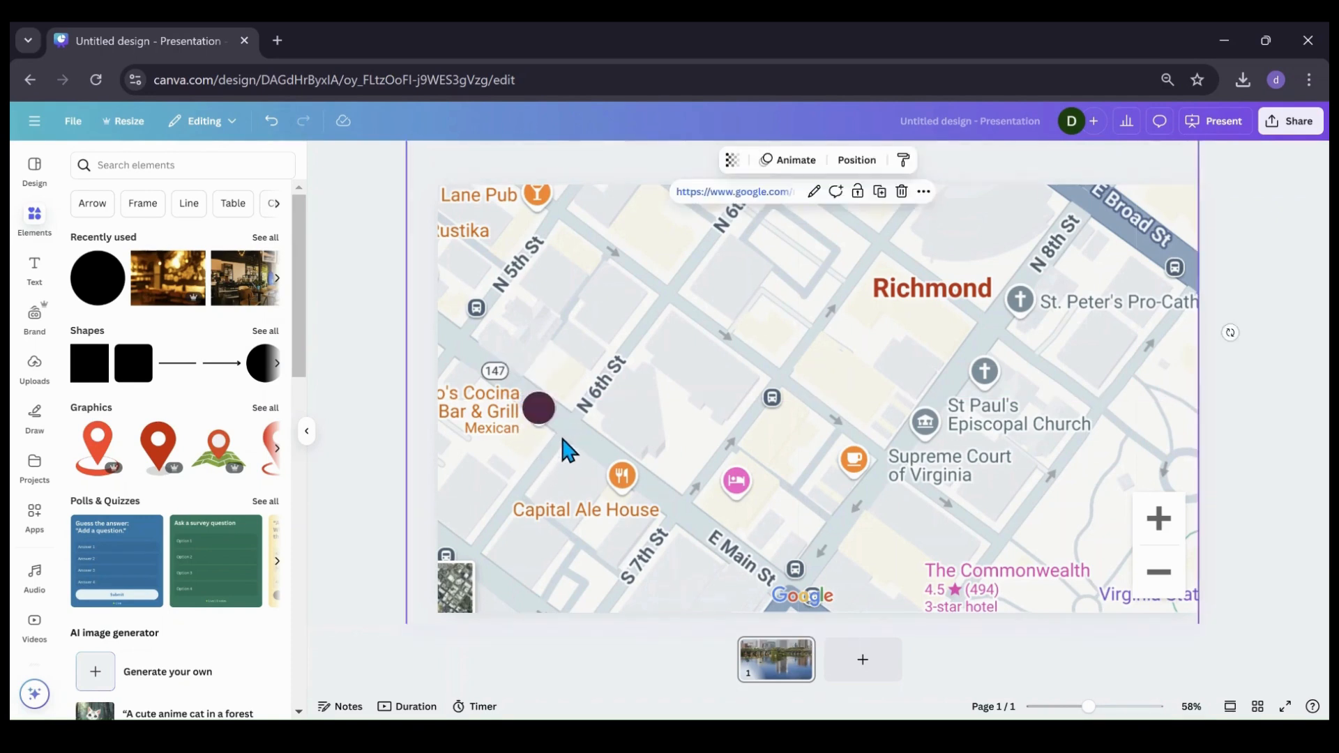
Duplicate the circle twice, covering the Capital Ale House marker and the orange cup marker beside Supreme Court of Virginia.
{"action": "left_click", "coordinate": [542, 419]}
{"action": "left_click", "coordinate": [538, 363]}
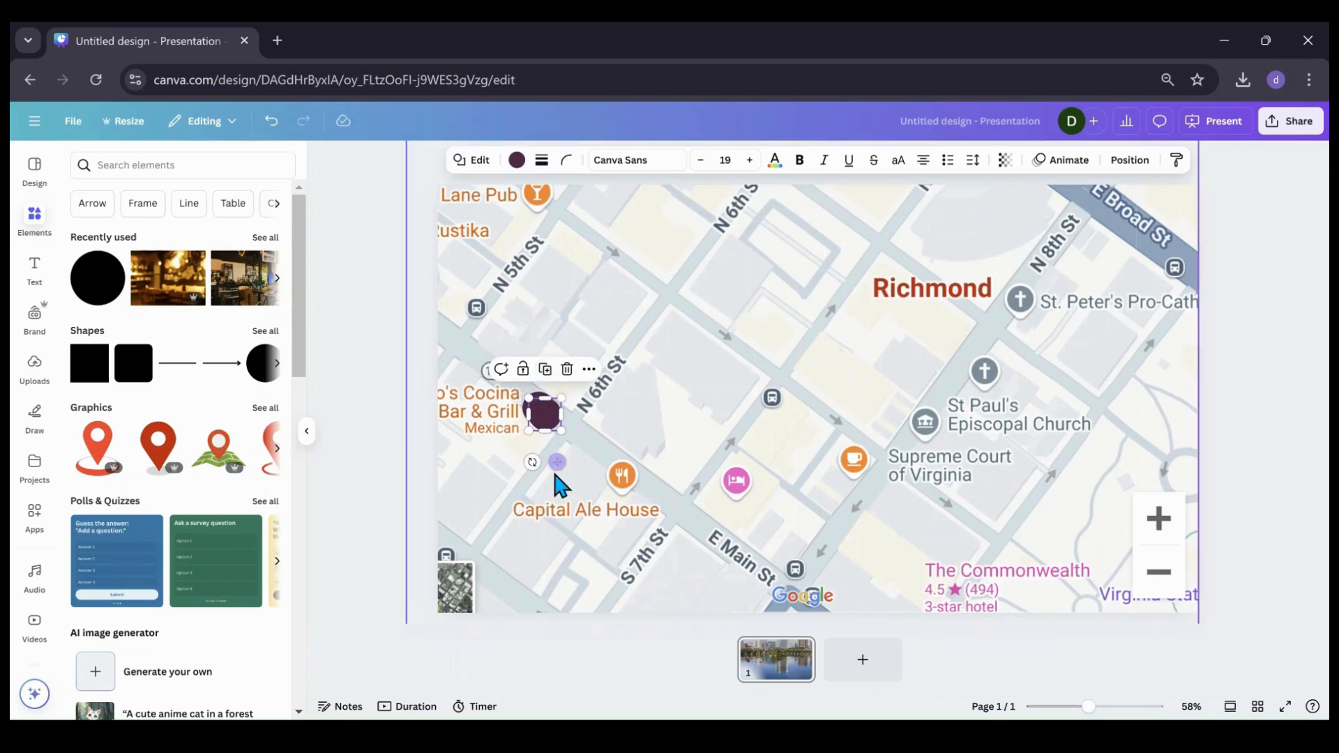
{"action": "left_click_drag", "start_coordinate": [556, 464], "coordinate": [638, 528]}
{"action": "left_click", "coordinate": [624, 434]}
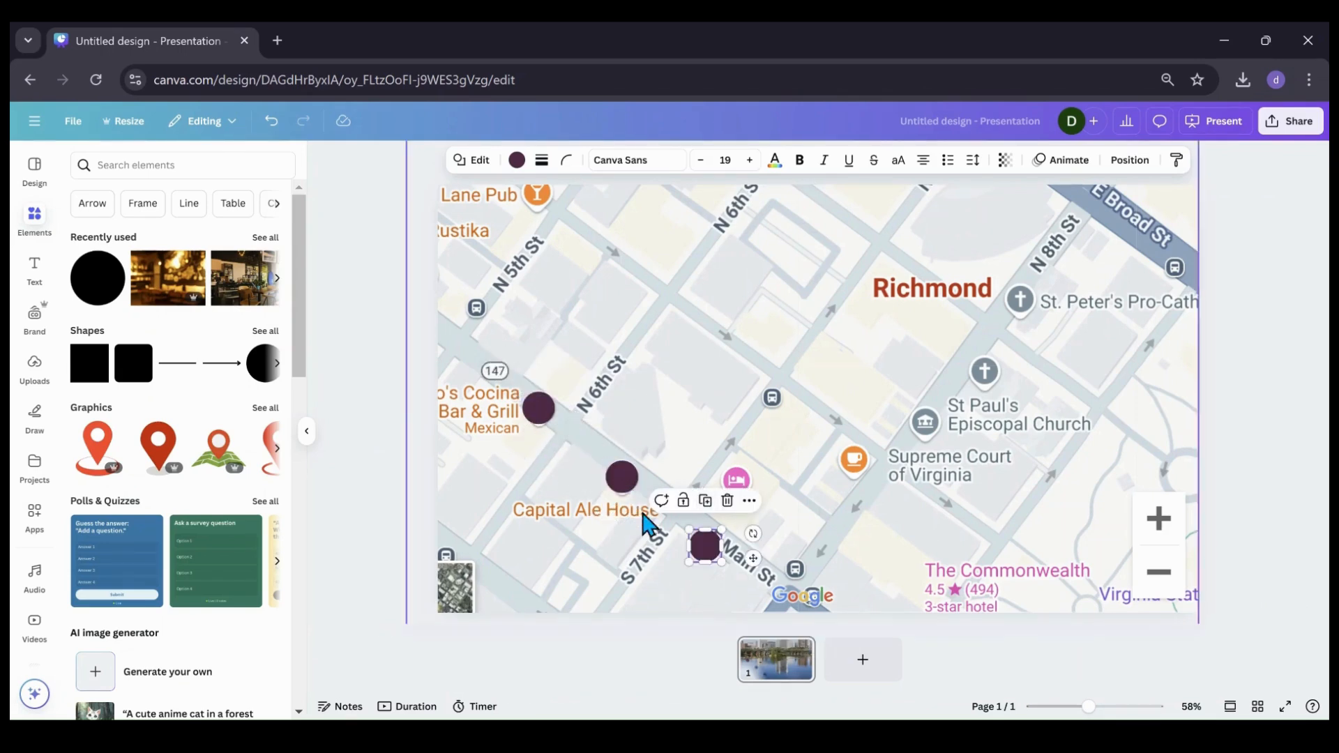
{"action": "left_click_drag", "start_coordinate": [752, 562], "coordinate": [899, 479]}
Select all three circles together and set their fill to no color.
{"action": "left_click", "coordinate": [544, 410]}
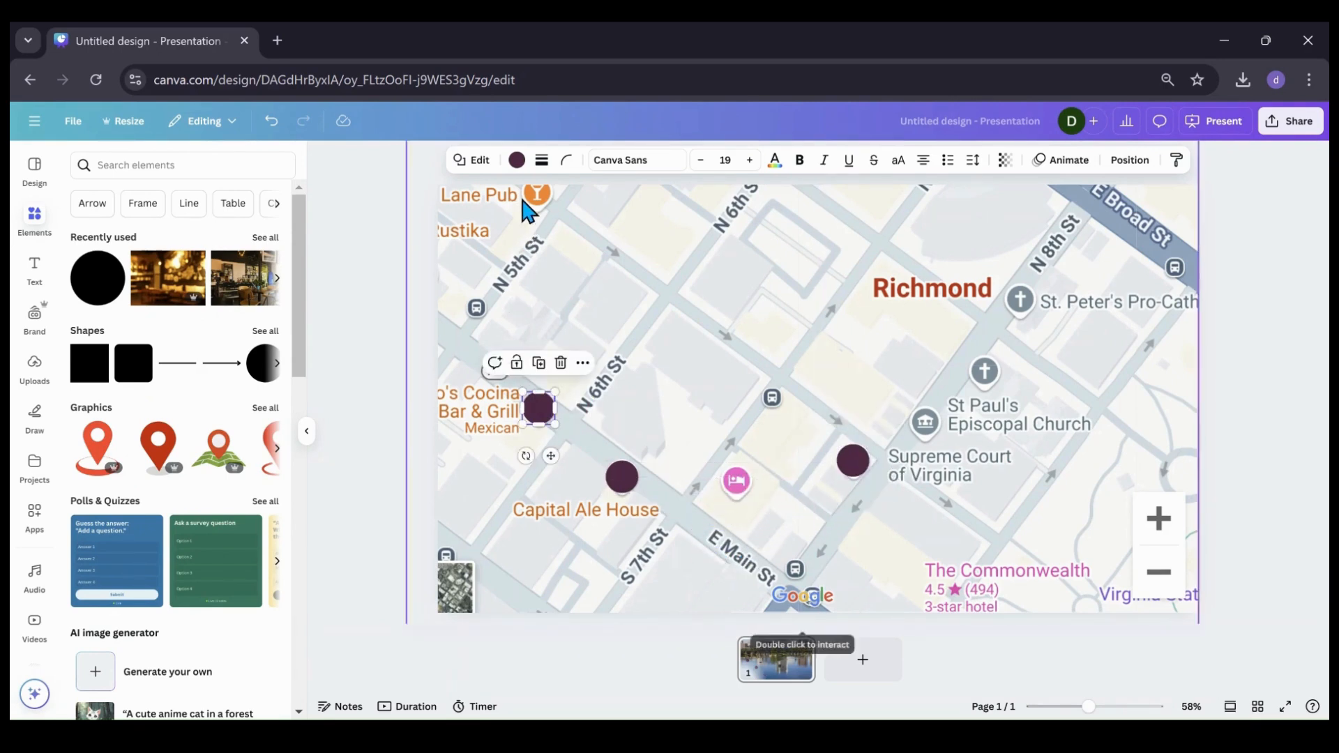
{"action": "left_click", "coordinate": [1130, 161]}
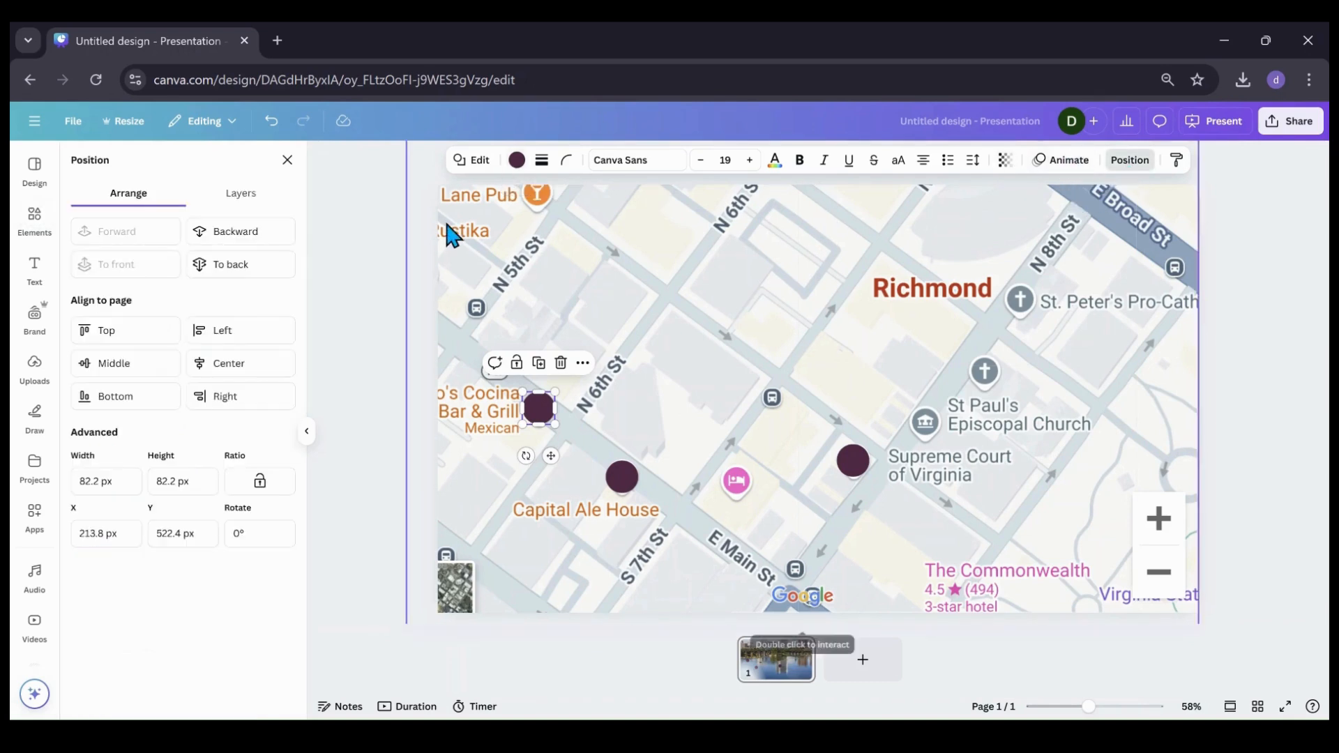
{"action": "left_click", "coordinate": [266, 199]}
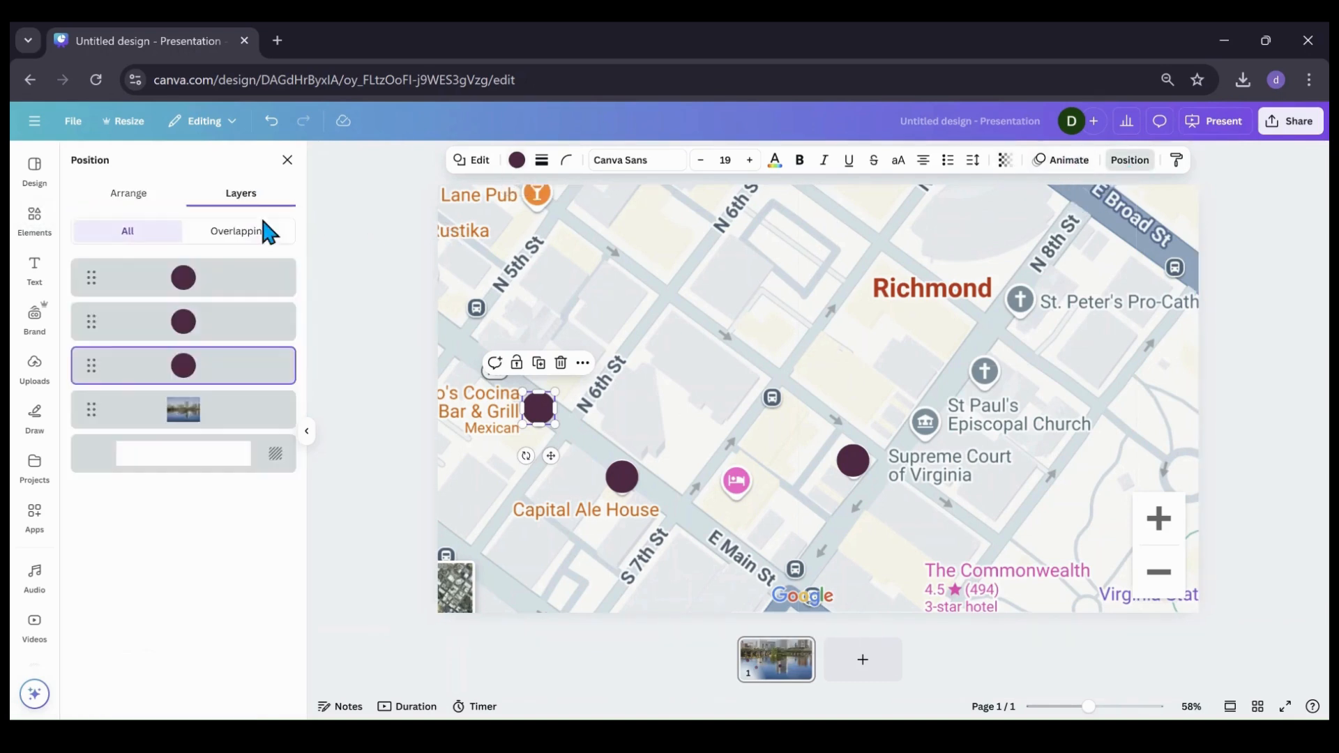
{"action": "left_click", "coordinate": [228, 299], "text": "shift"}
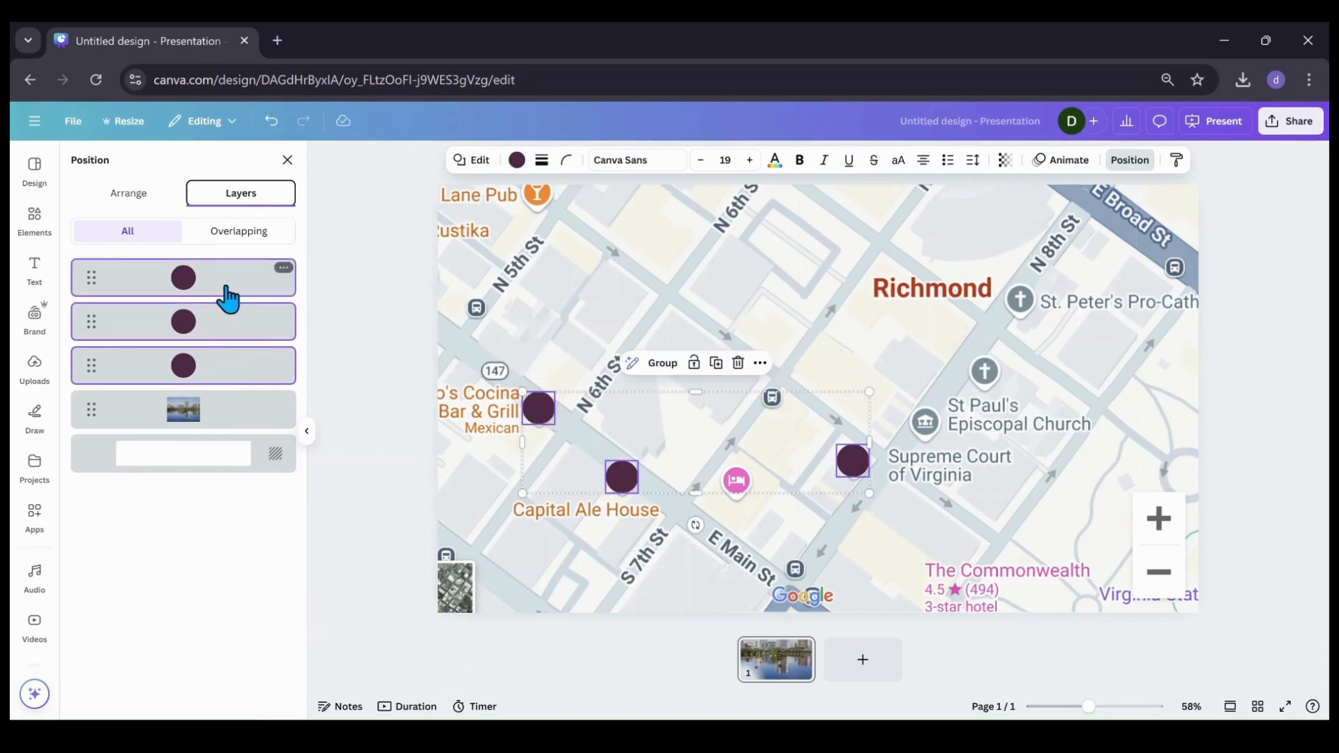
{"action": "left_click", "coordinate": [517, 161]}
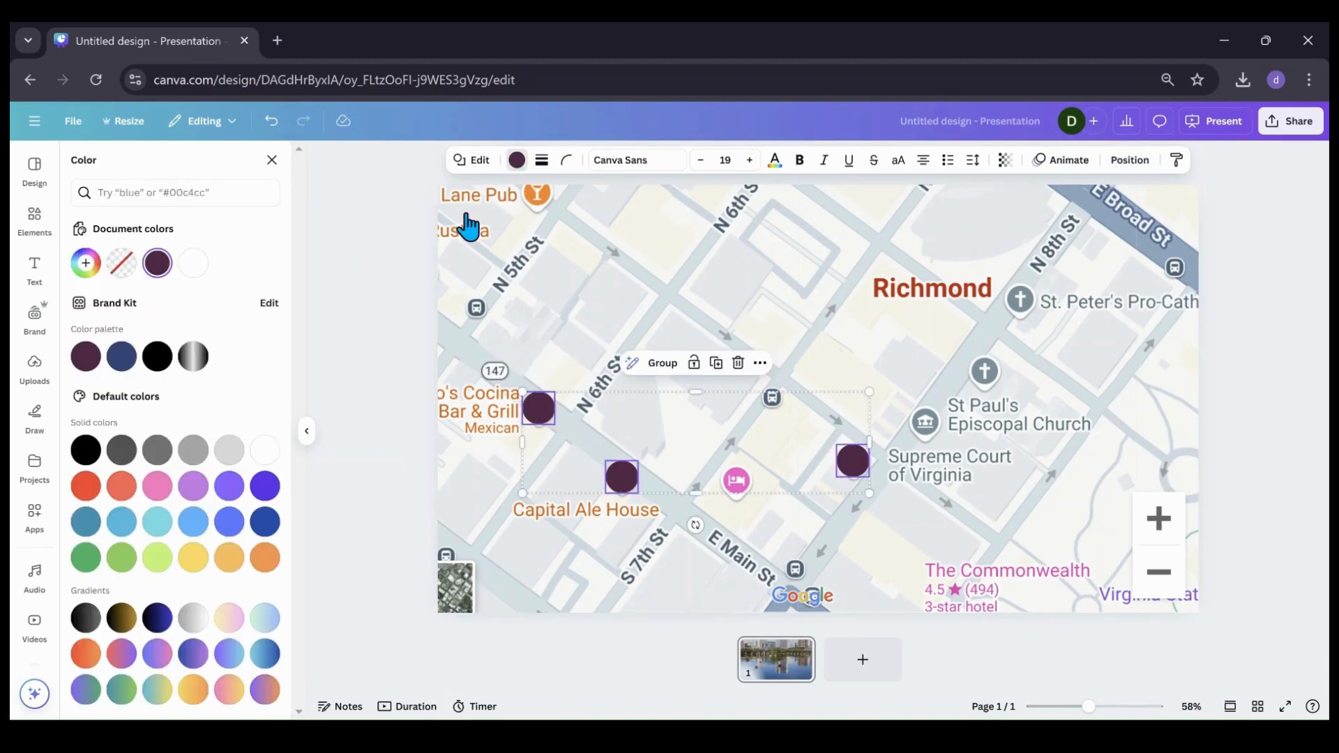
{"action": "left_click", "coordinate": [123, 268]}
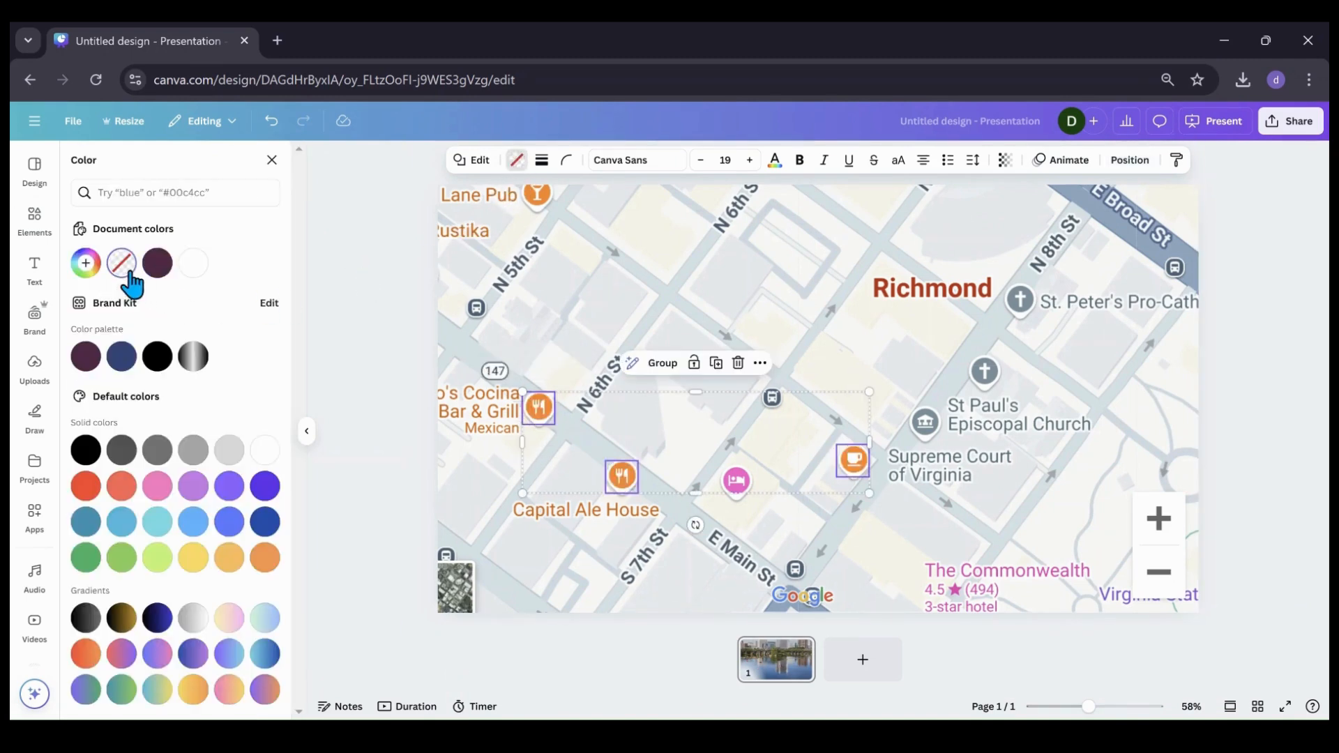
{"action": "left_click", "coordinate": [310, 342]}
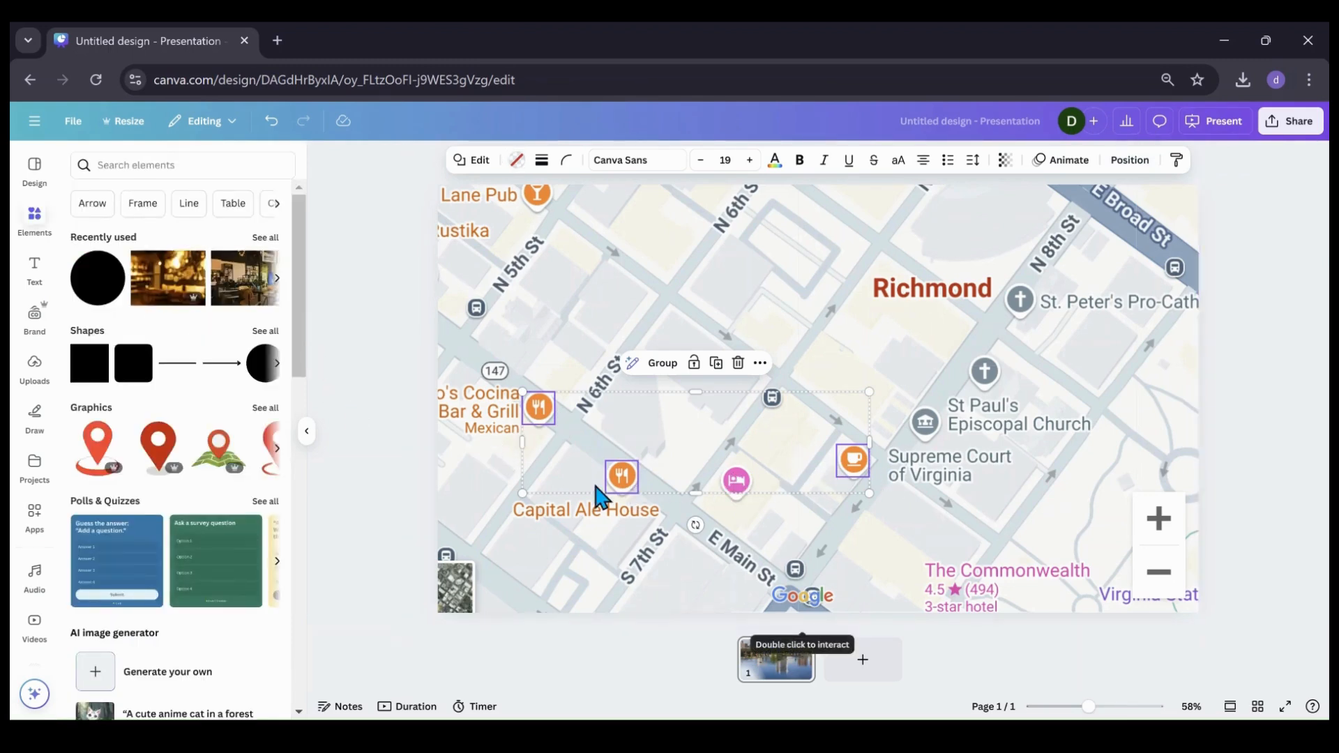
{"action": "left_click", "coordinate": [376, 474]}
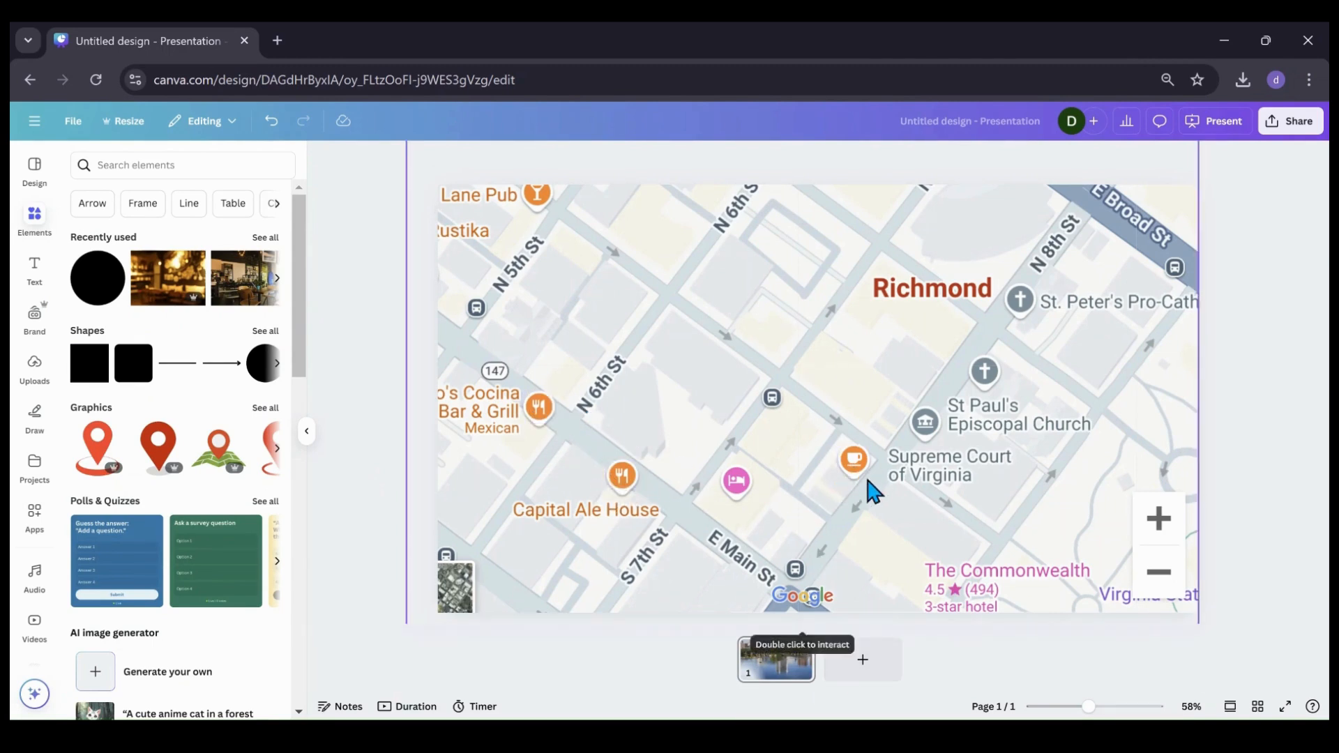
Add a second blank page and search the elements for "resturant".
{"action": "left_click", "coordinate": [863, 662]}
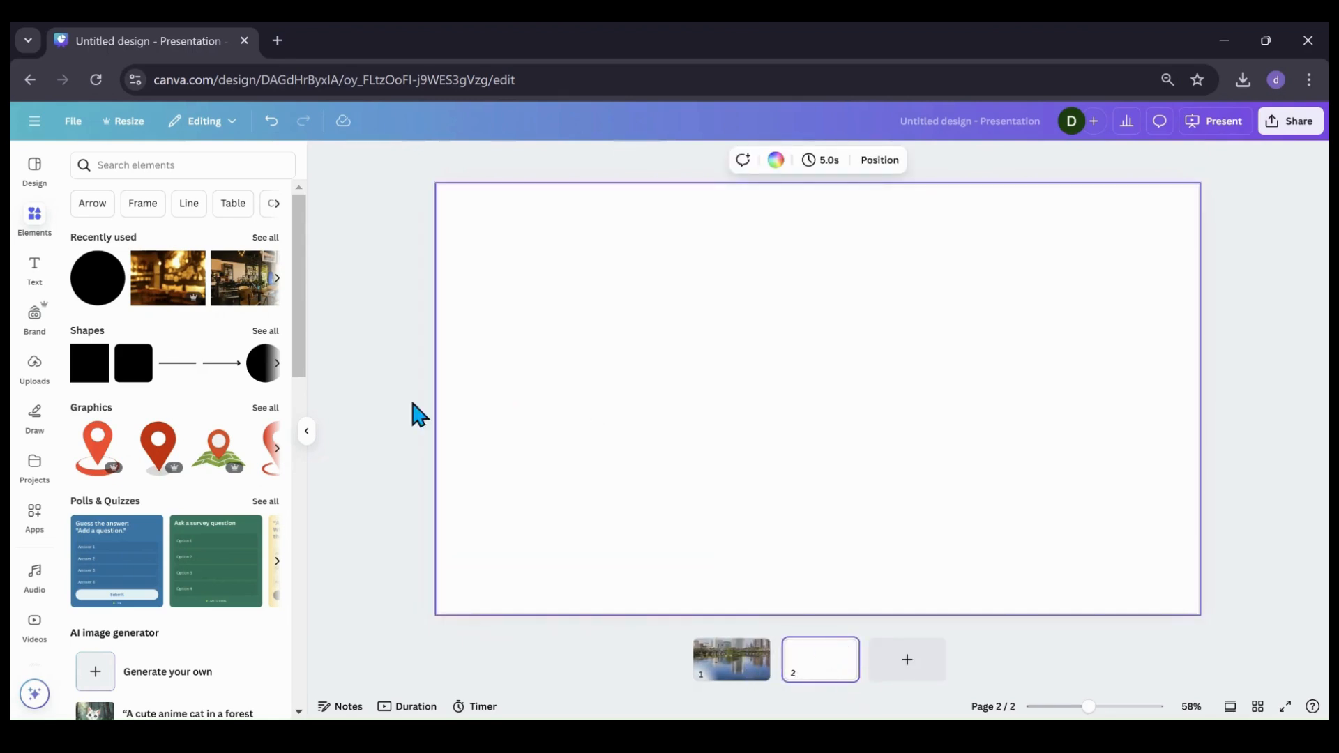
{"action": "left_click", "coordinate": [119, 166]}
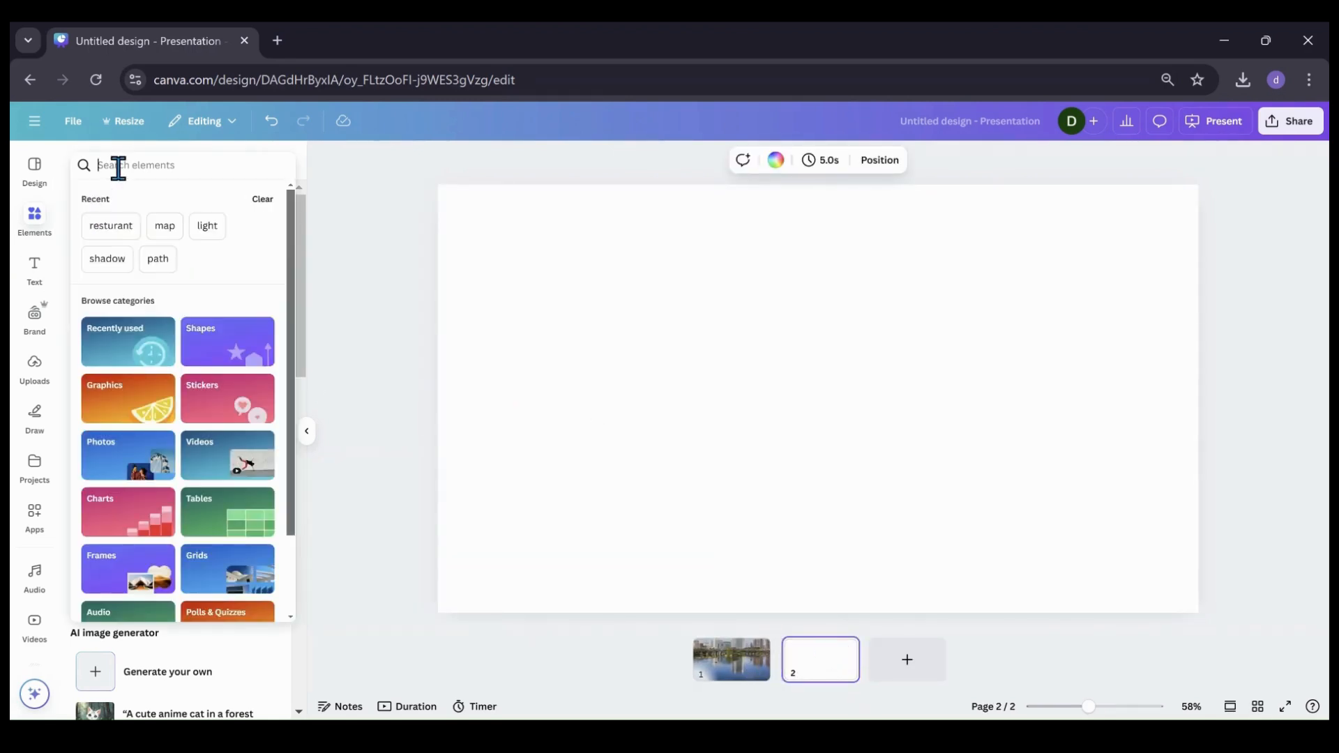
{"action": "left_click", "coordinate": [108, 224]}
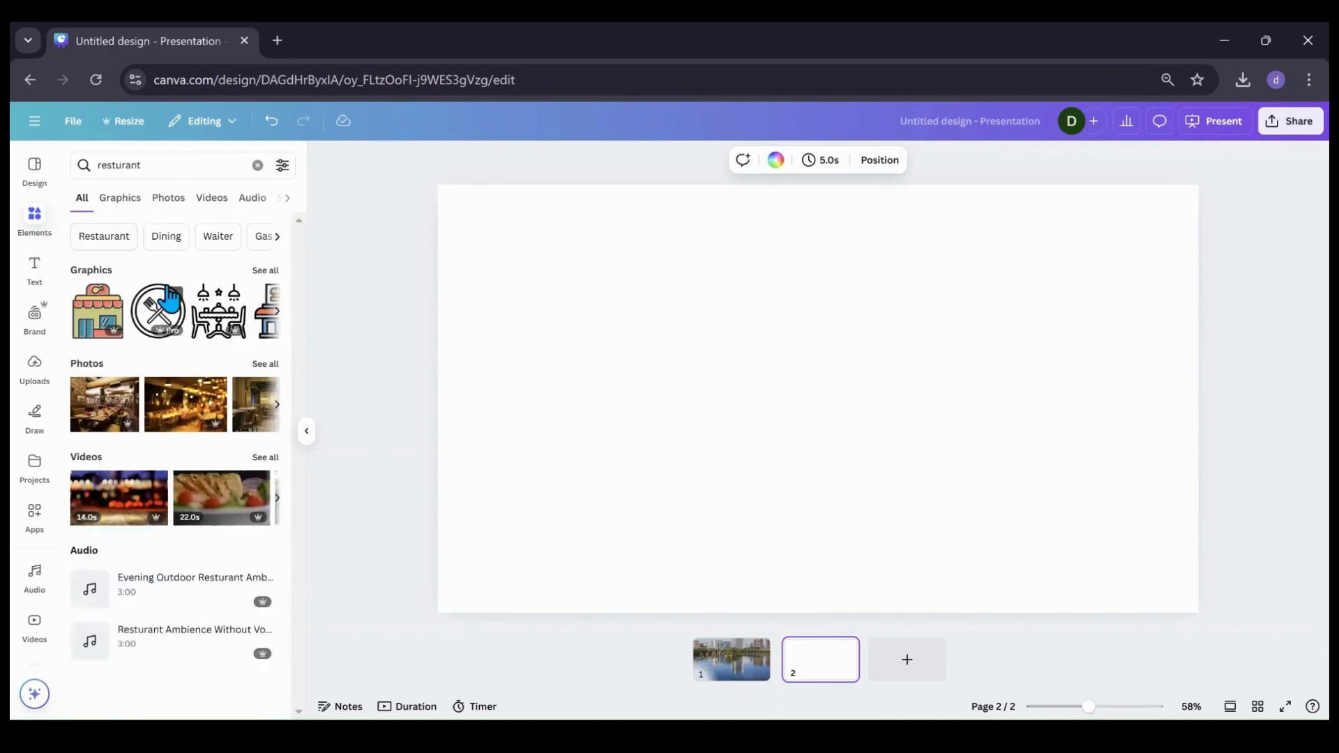
{"action": "left_click", "coordinate": [171, 410]}
{"action": "left_click_drag", "start_coordinate": [796, 463], "coordinate": [773, 462]}
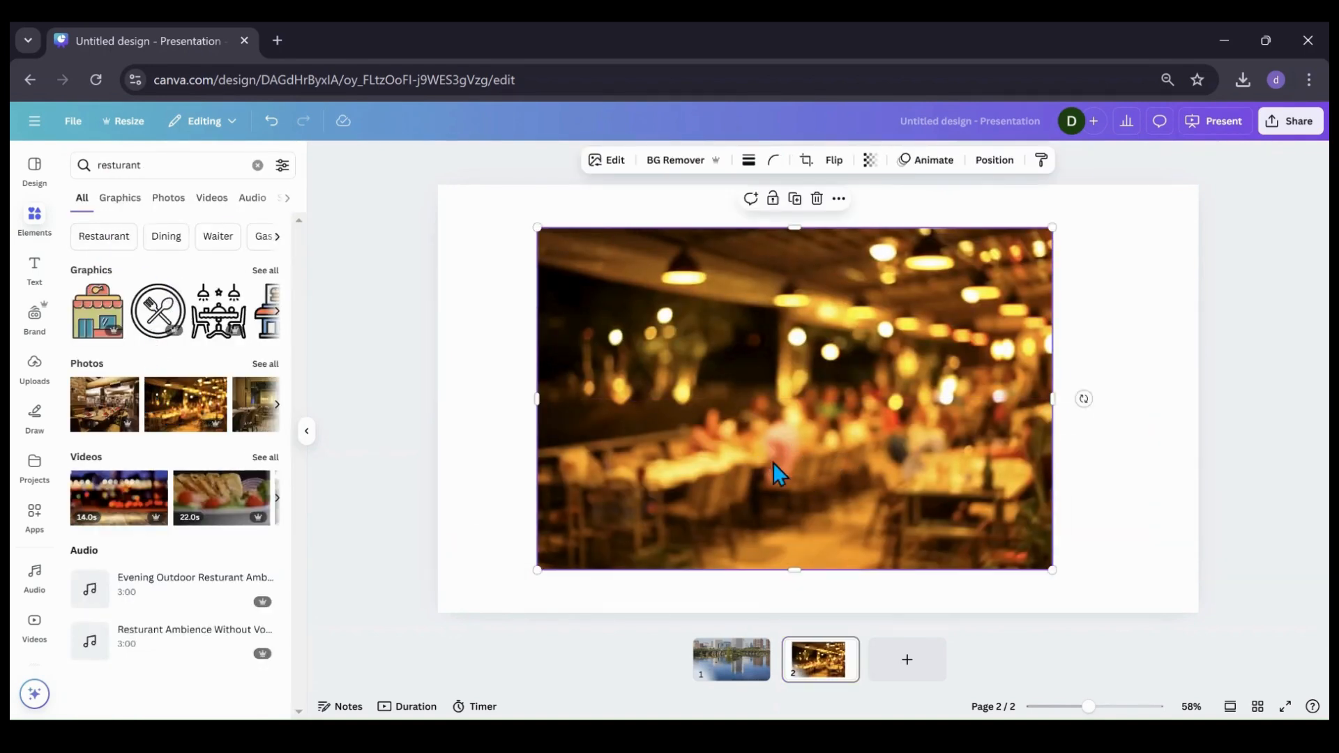
{"action": "left_click", "coordinate": [816, 200]}
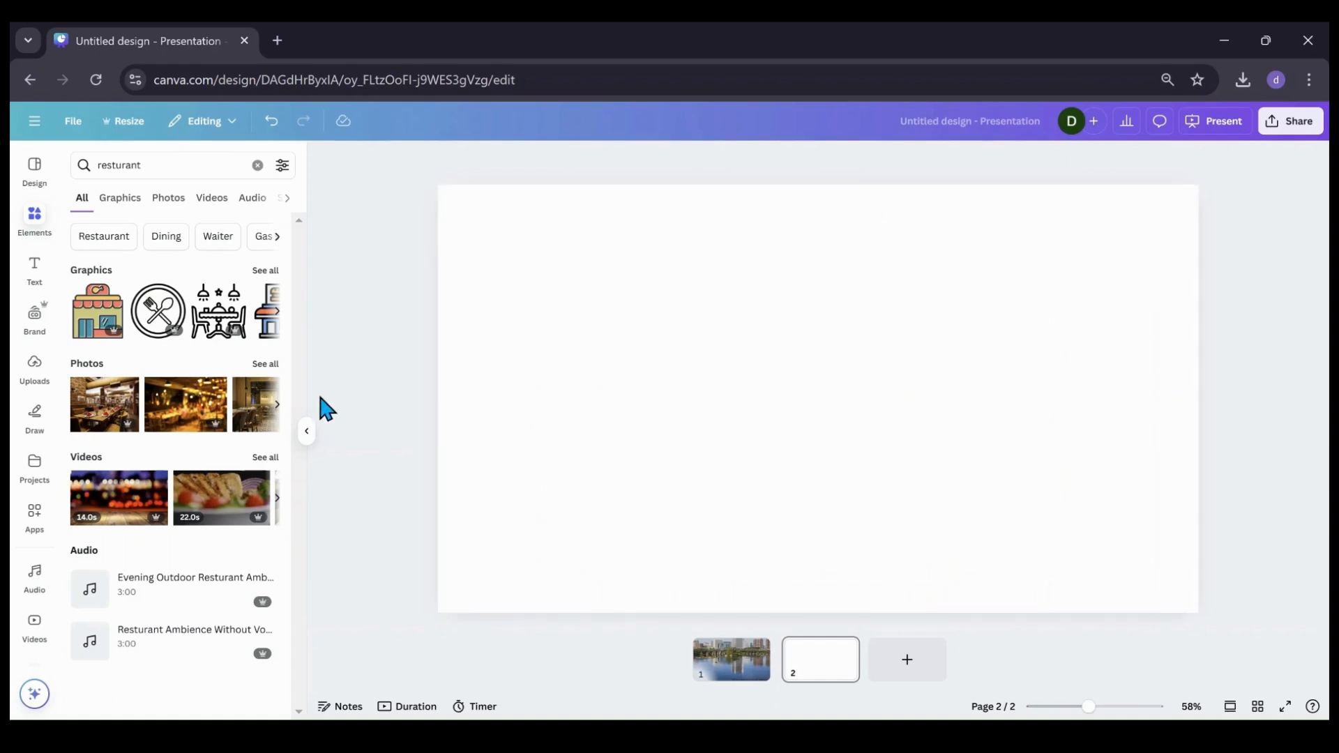
Add the photo of a diner at a table of plated dishes from the restaurant photos and place it on the page's left side.
{"action": "left_click", "coordinate": [266, 366]}
{"action": "scroll", "coordinate": [224, 446], "scroll_direction": "down", "scroll_amount": 5}
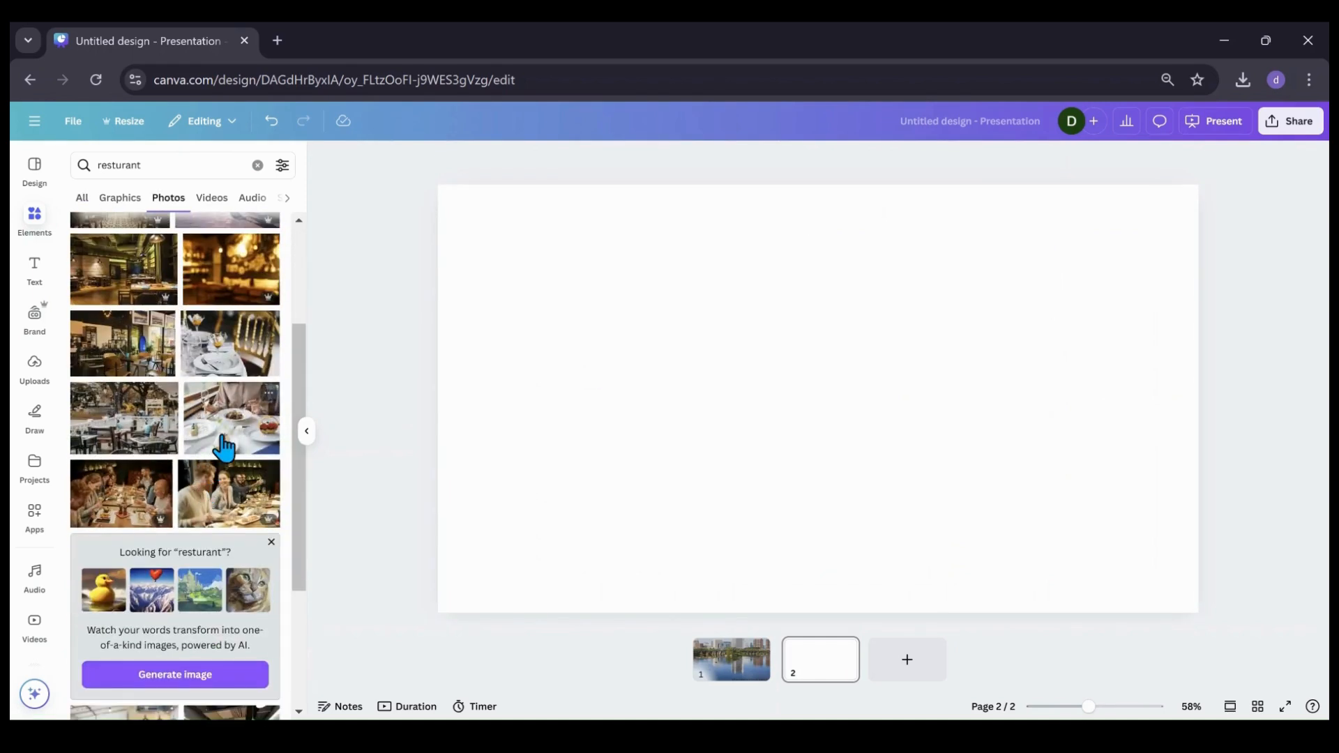
{"action": "left_click", "coordinate": [223, 446]}
{"action": "left_click_drag", "start_coordinate": [858, 453], "coordinate": [734, 451]}
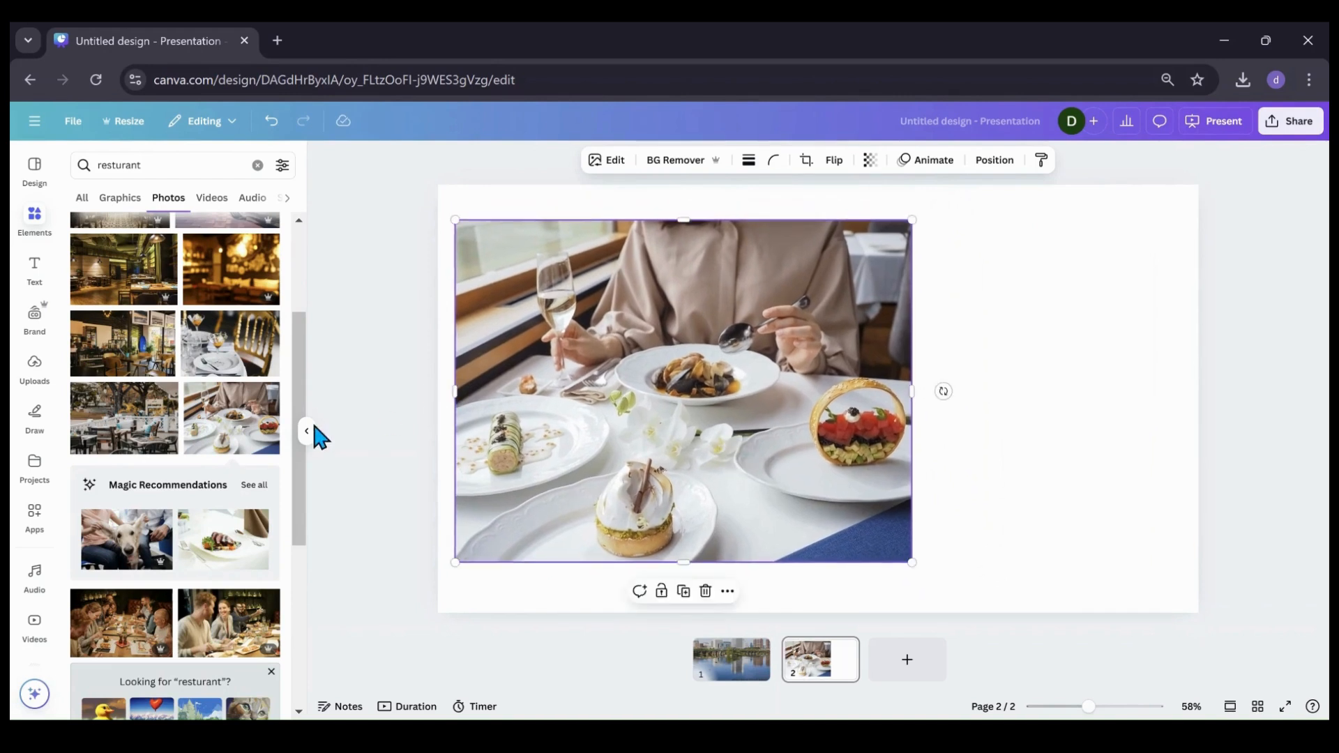
Add the "next-level goals" font combination, shrink it and place it to the right of the photo near the page's top.
{"action": "left_click", "coordinate": [32, 286]}
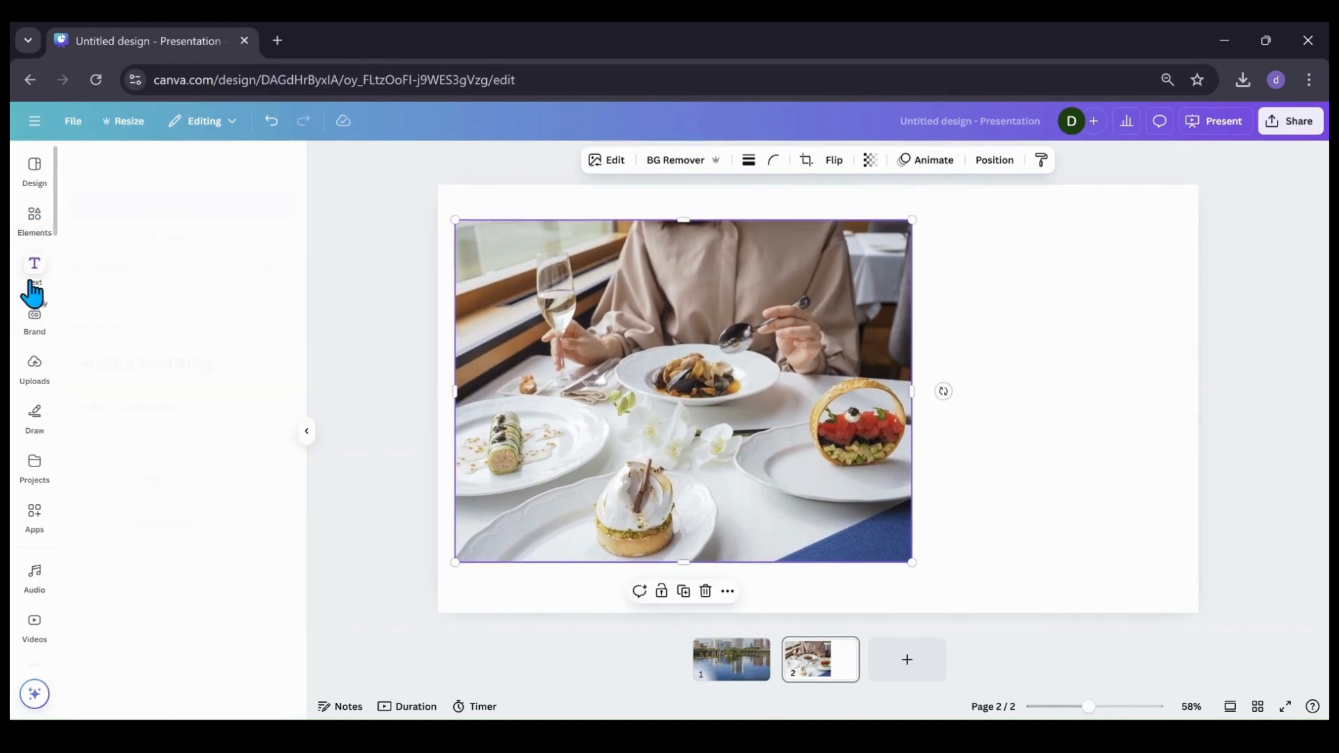
{"action": "scroll", "coordinate": [133, 471], "scroll_direction": "down", "scroll_amount": 3}
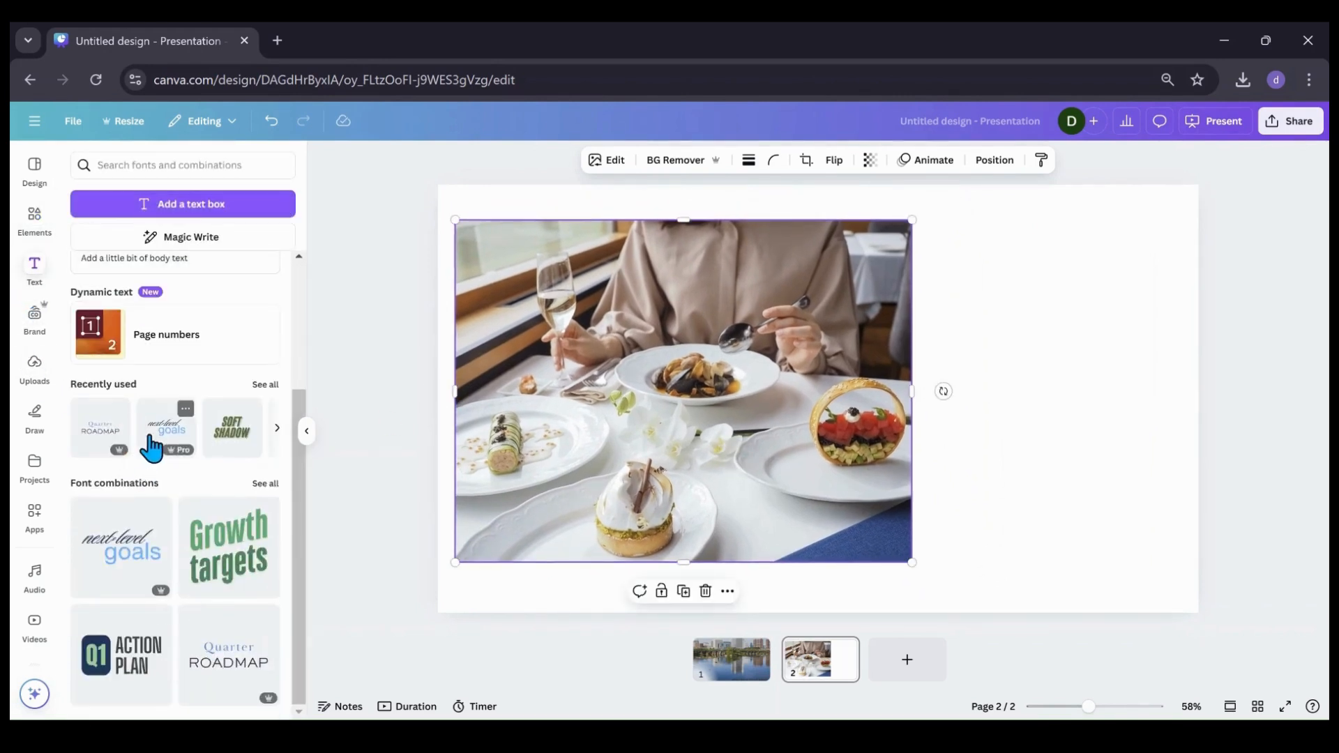
{"action": "left_click", "coordinate": [150, 444]}
{"action": "left_click_drag", "start_coordinate": [732, 442], "coordinate": [976, 416]}
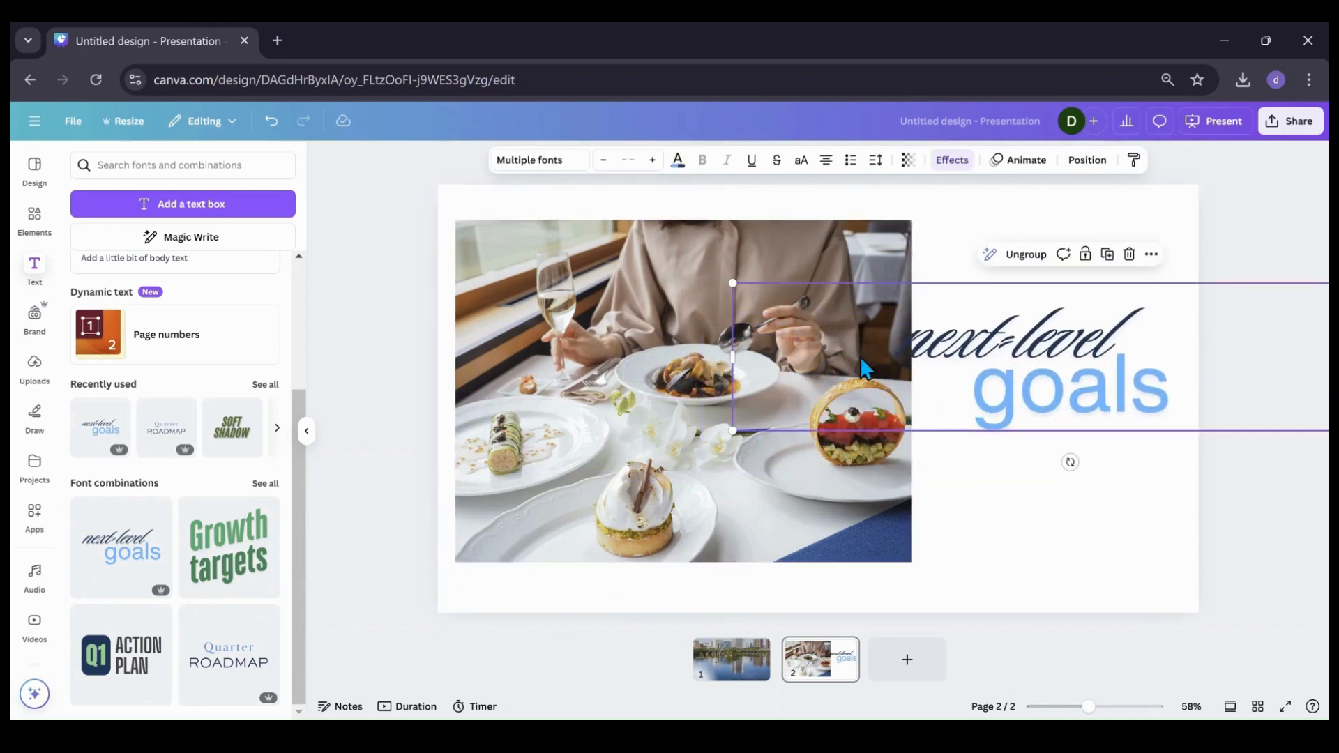
{"action": "left_click_drag", "start_coordinate": [734, 286], "coordinate": [956, 370]}
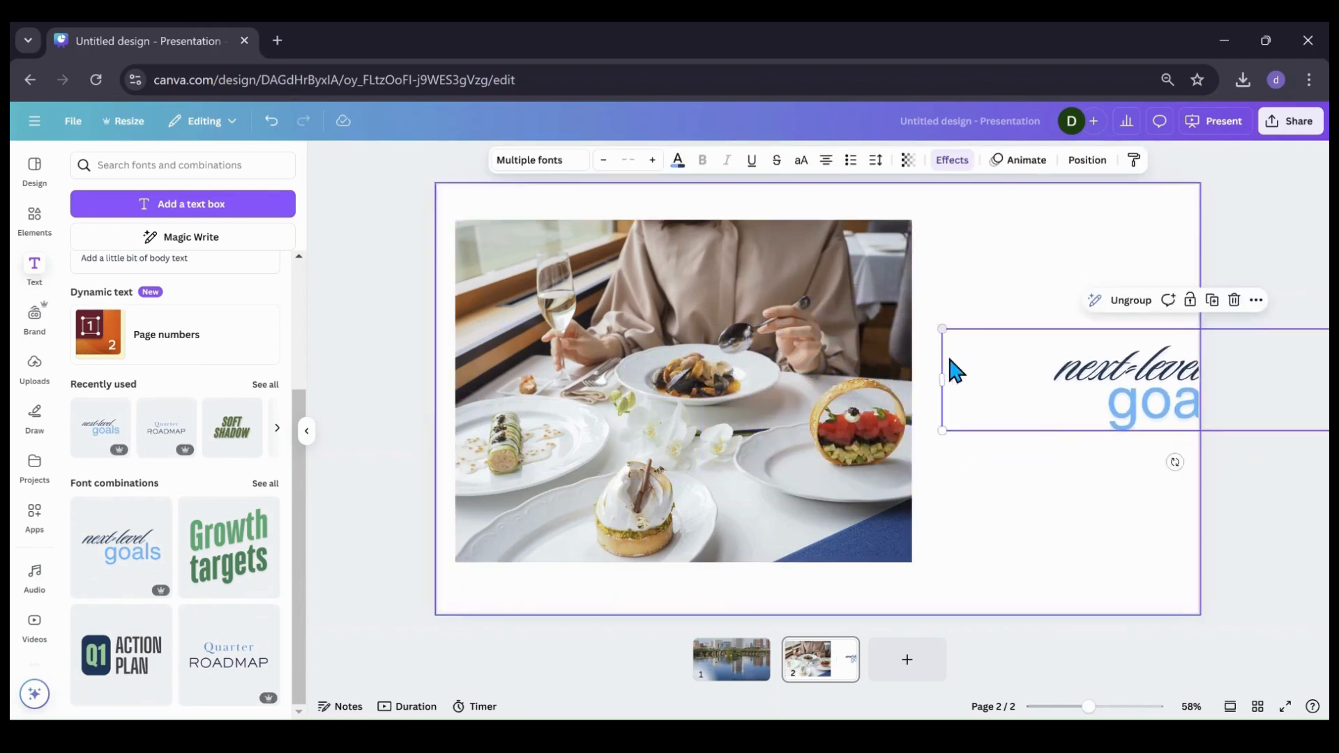
{"action": "left_click_drag", "start_coordinate": [1115, 400], "coordinate": [1018, 298]}
{"action": "scroll", "coordinate": [60, 427], "scroll_direction": "down", "scroll_amount": 1}
{"action": "scroll", "coordinate": [60, 427], "scroll_direction": "down", "scroll_amount": 2}
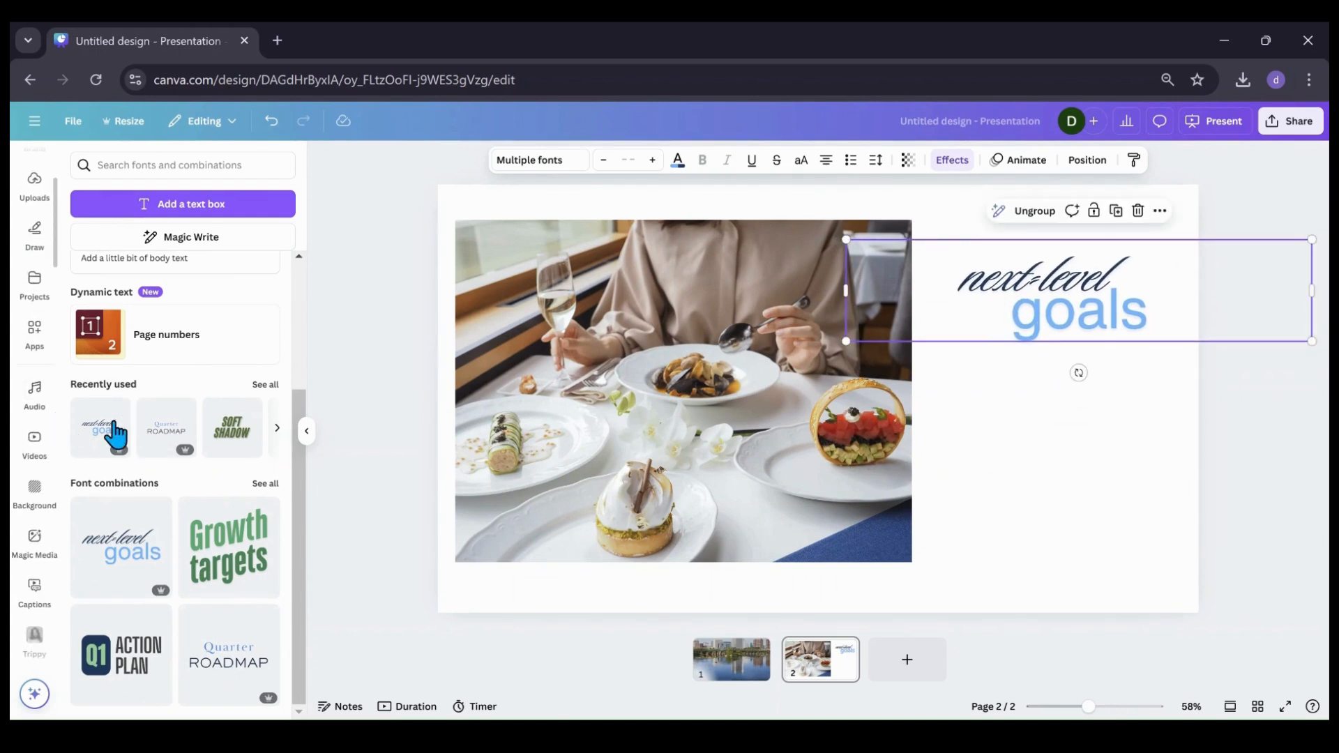
{"action": "left_click_drag", "start_coordinate": [1024, 315], "coordinate": [1019, 322]}
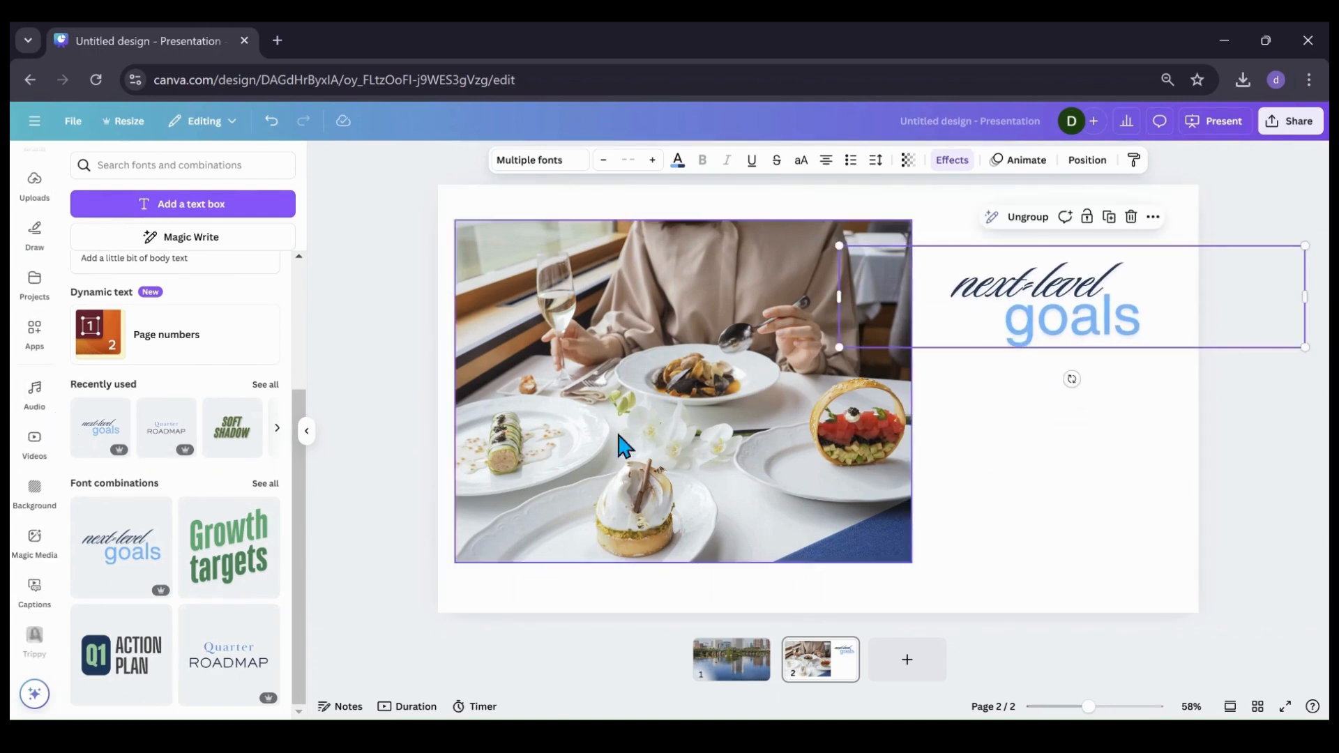
Add the "JOIN OUR TEAM" font combination, shrink it to about font size 66.8 and place it beneath the "next-level goals" text.
{"action": "scroll", "coordinate": [38, 530], "scroll_direction": "down", "scroll_amount": 3}
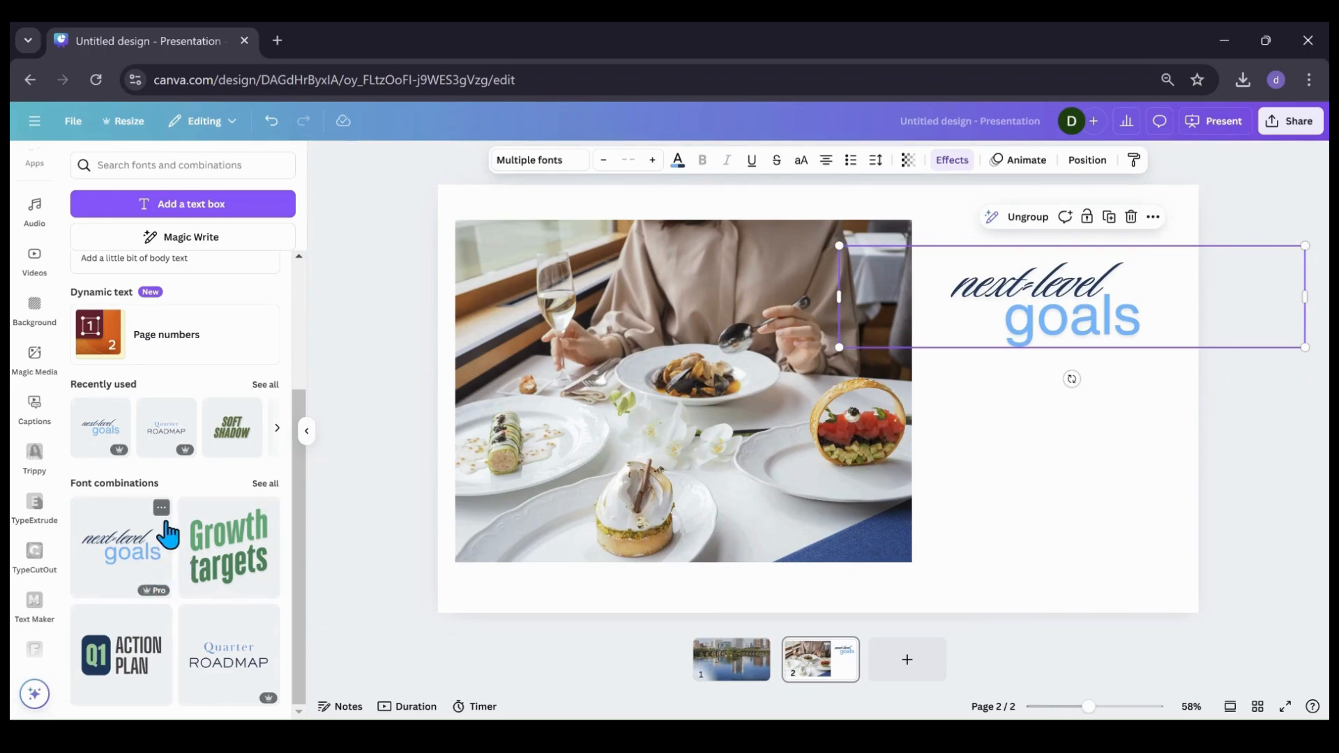
{"action": "left_click", "coordinate": [262, 486]}
{"action": "scroll", "coordinate": [197, 534], "scroll_direction": "down", "scroll_amount": 5}
{"action": "scroll", "coordinate": [196, 533], "scroll_direction": "down", "scroll_amount": 1}
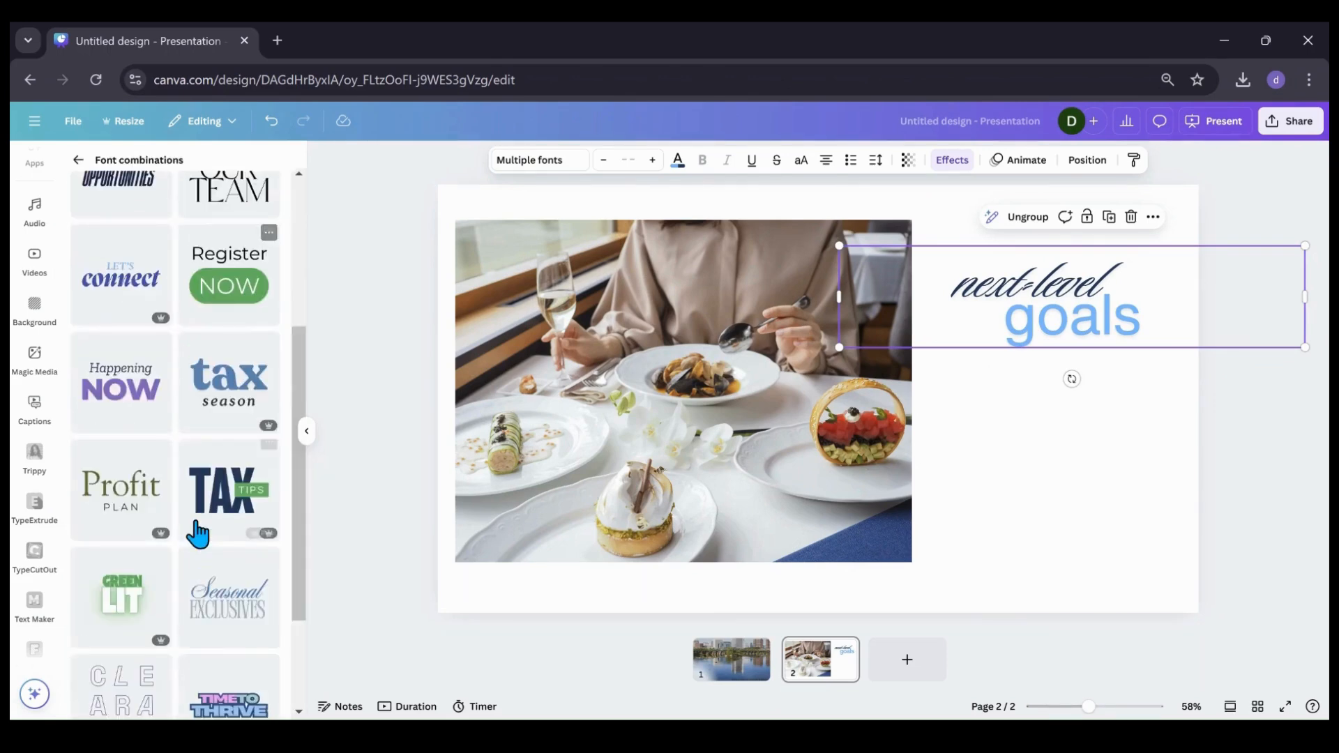
{"action": "scroll", "coordinate": [197, 488], "scroll_direction": "up", "scroll_amount": 2}
{"action": "left_click", "coordinate": [244, 287]}
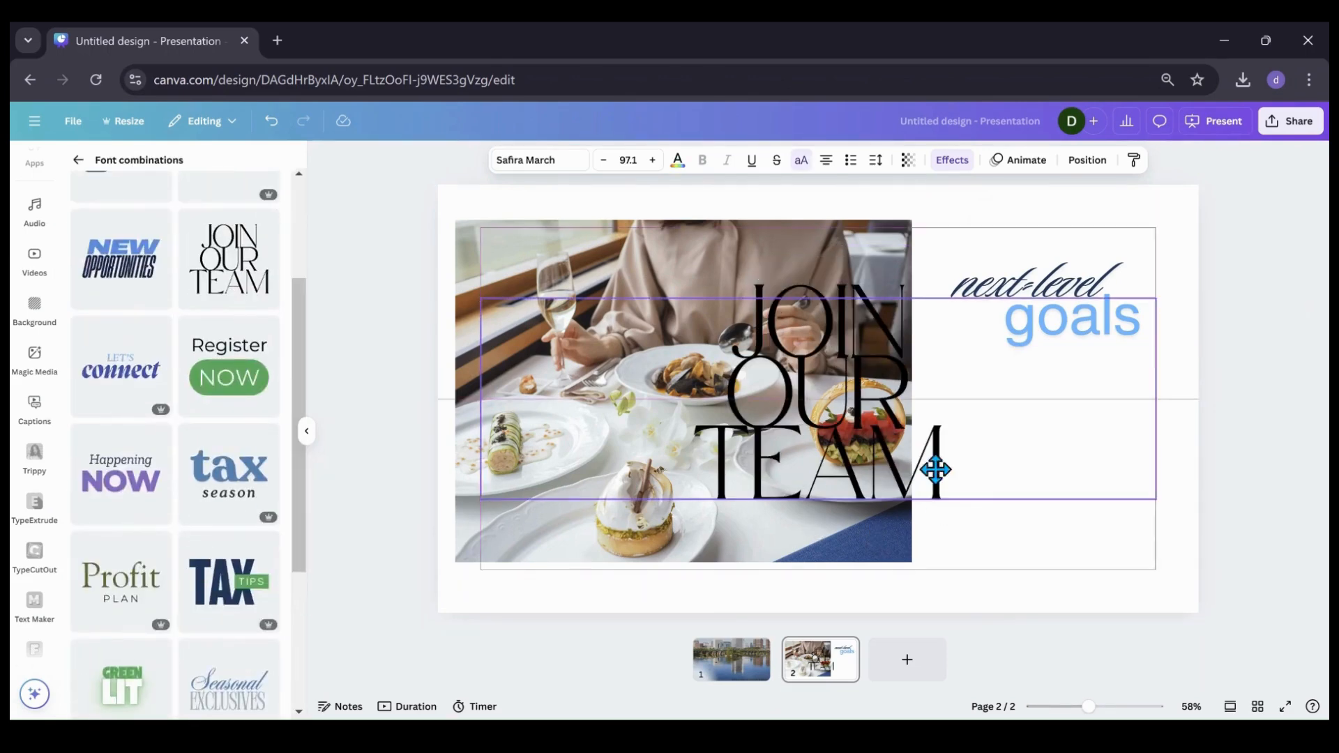
{"action": "left_click_drag", "start_coordinate": [932, 470], "coordinate": [1191, 518]}
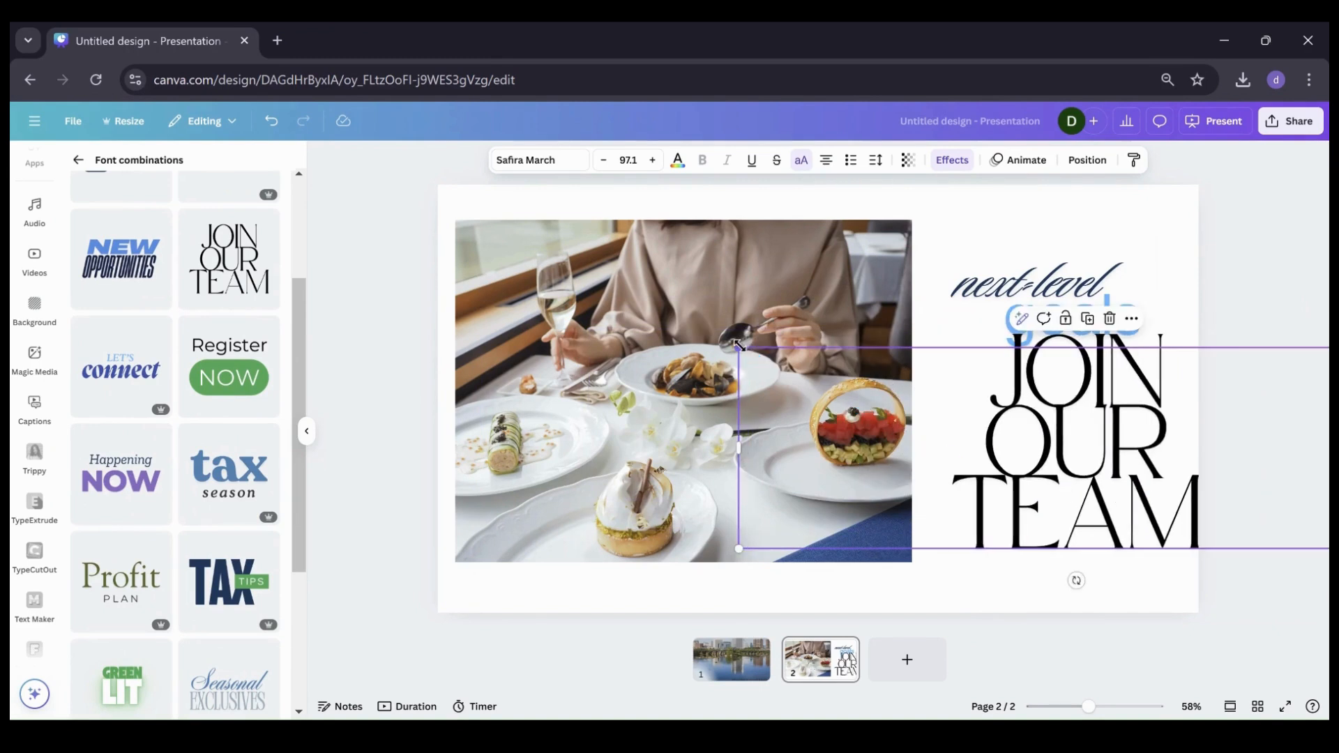
{"action": "left_click_drag", "start_coordinate": [739, 344], "coordinate": [950, 409]}
{"action": "left_click_drag", "start_coordinate": [1145, 508], "coordinate": [1015, 451]}
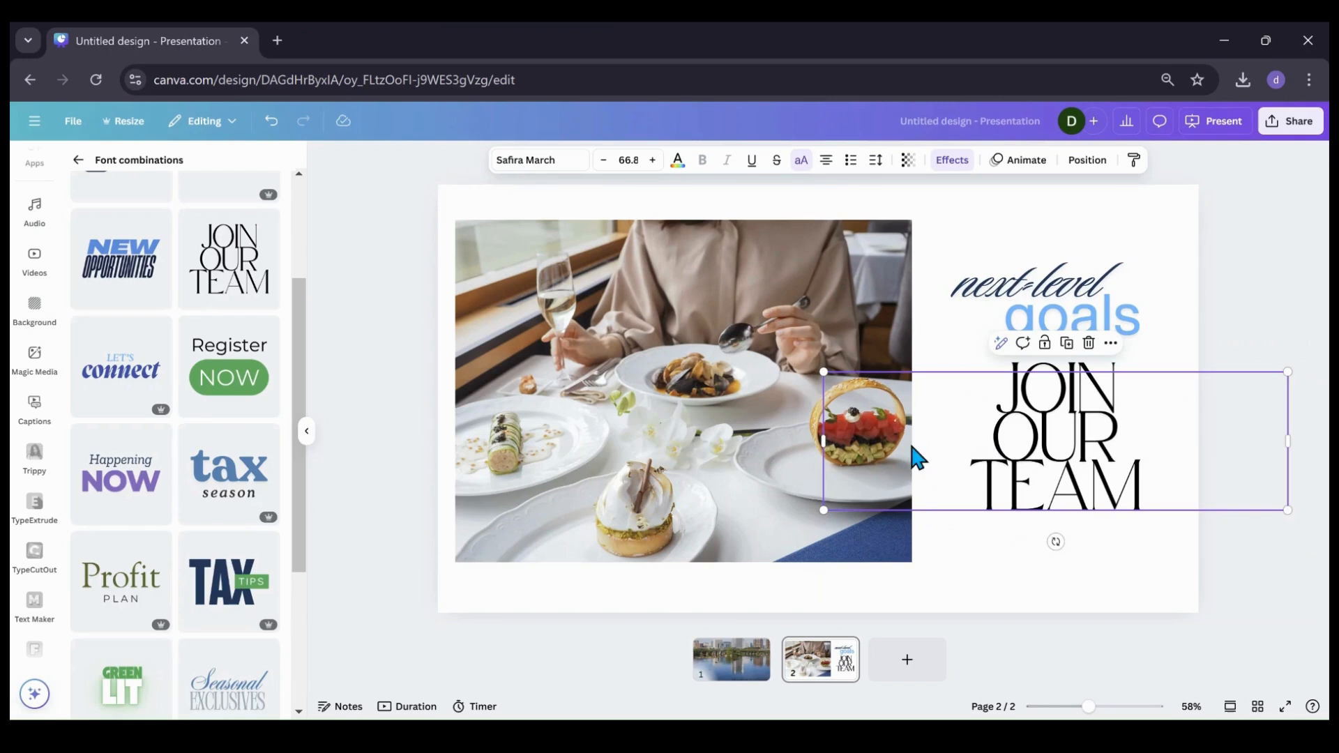
Search the element graphics for "return button".
{"action": "scroll", "coordinate": [97, 462], "scroll_direction": "up", "scroll_amount": 5}
{"action": "left_click", "coordinate": [78, 161]}
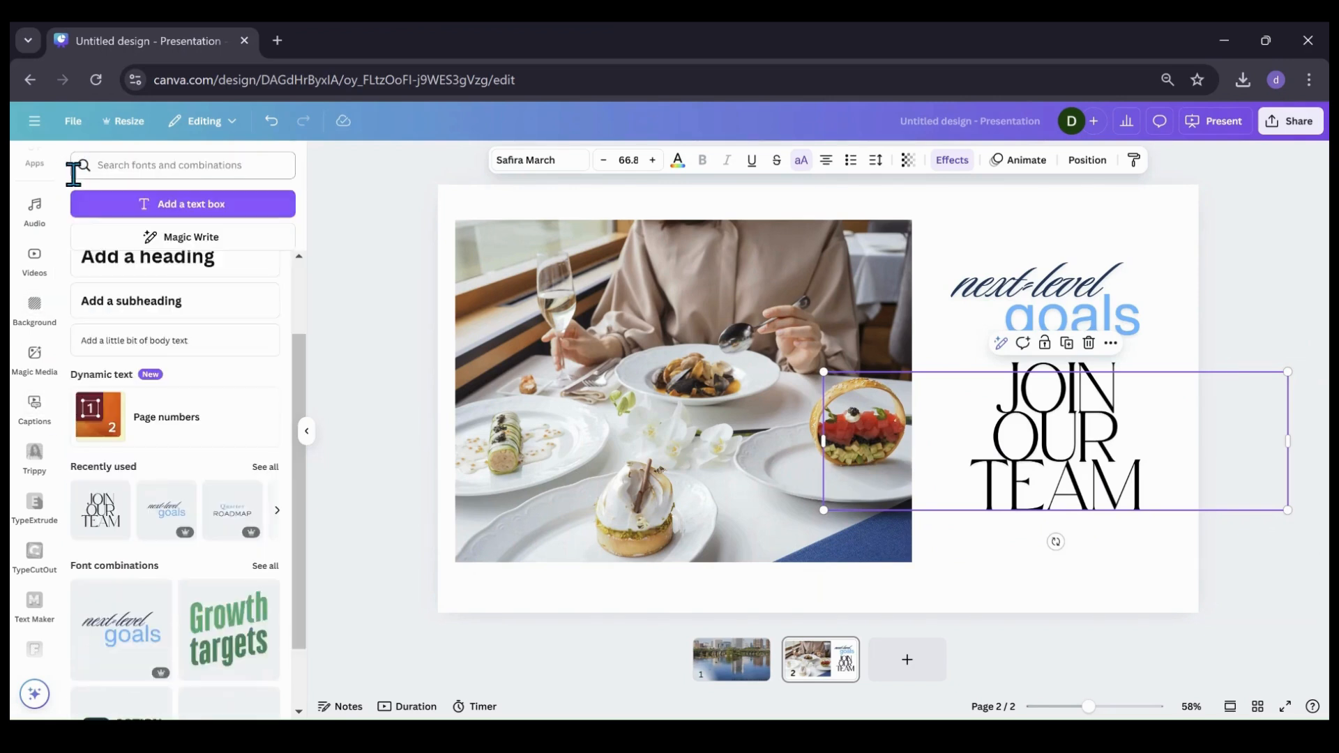
{"action": "scroll", "coordinate": [38, 311], "scroll_direction": "up", "scroll_amount": 5}
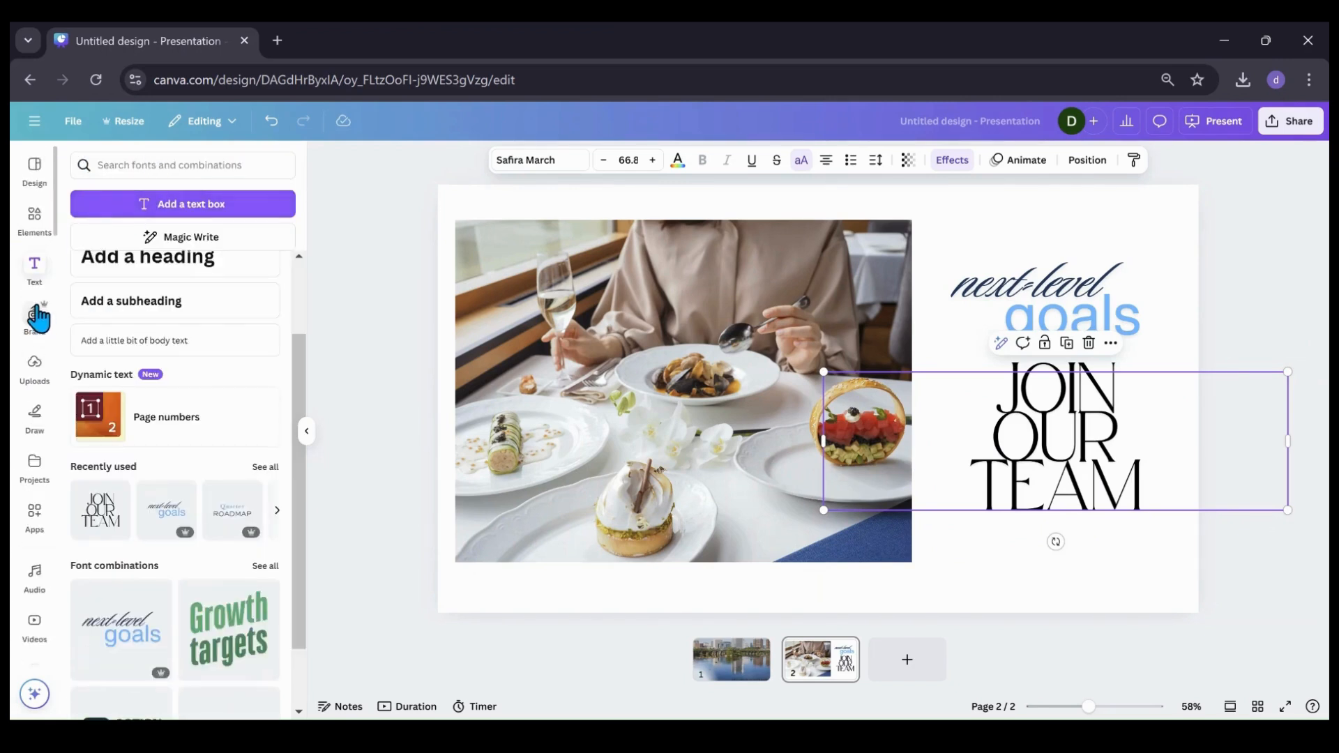
{"action": "left_click", "coordinate": [32, 222]}
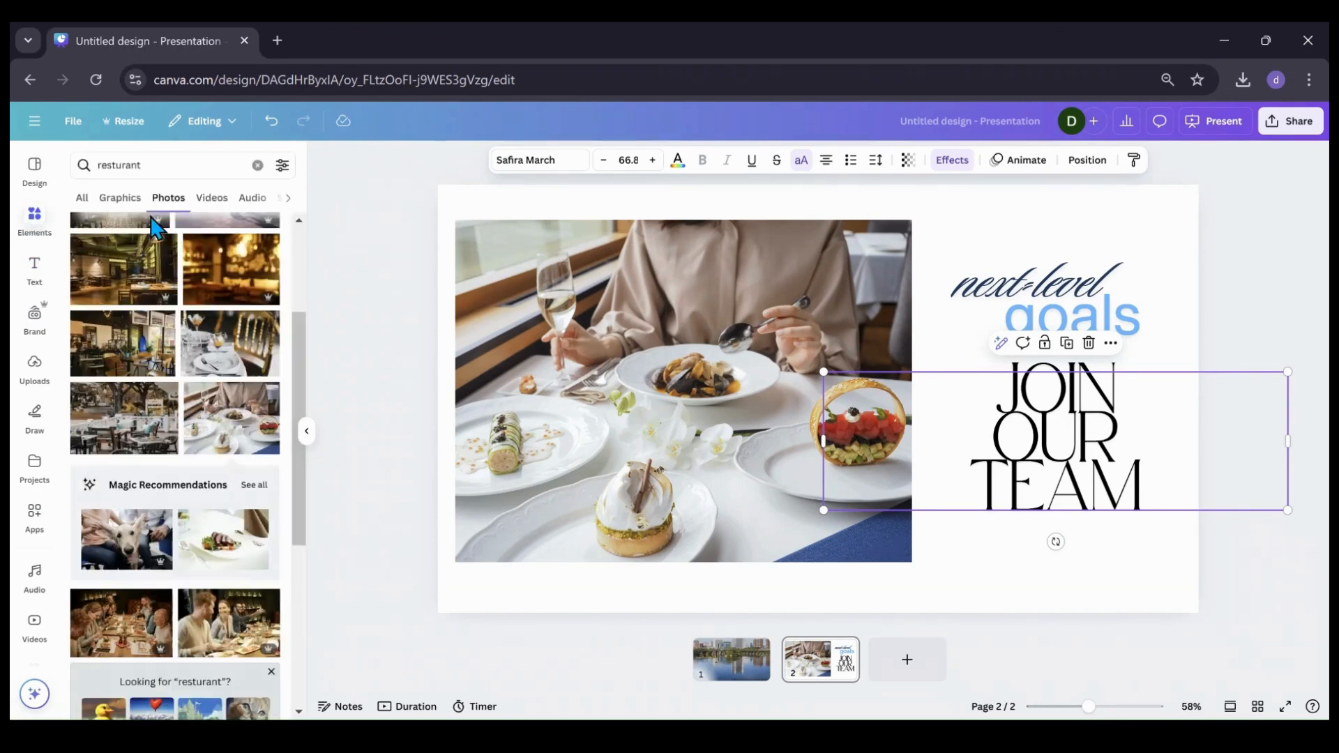
{"action": "left_click", "coordinate": [155, 168]}
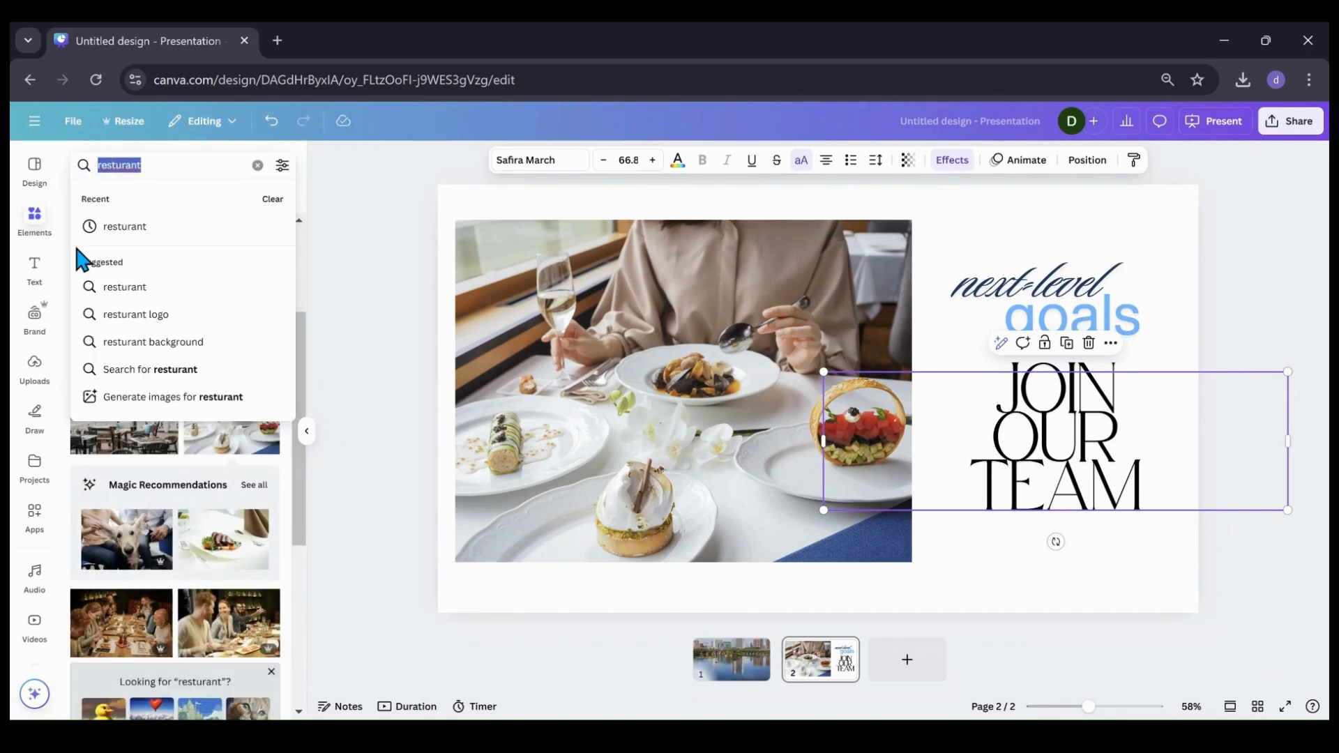
{"action": "type", "text": "ret"}
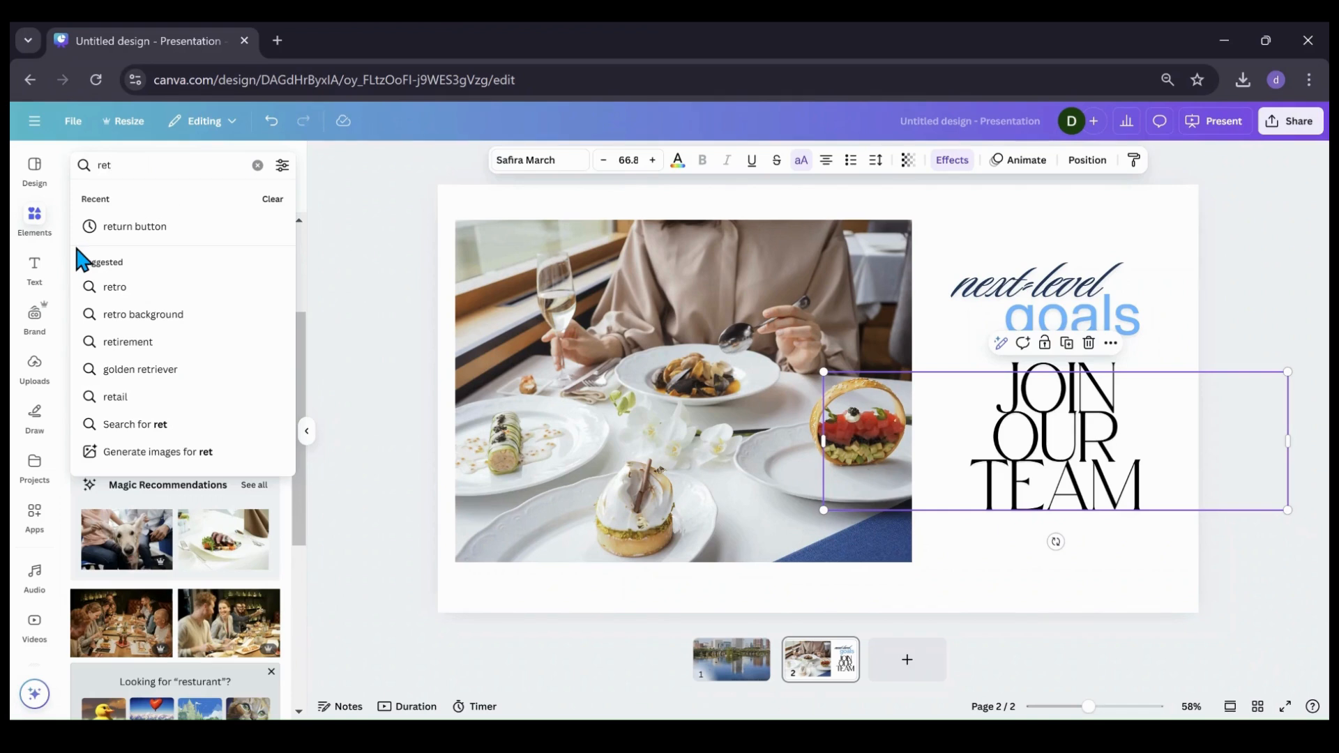
{"action": "left_click", "coordinate": [115, 228]}
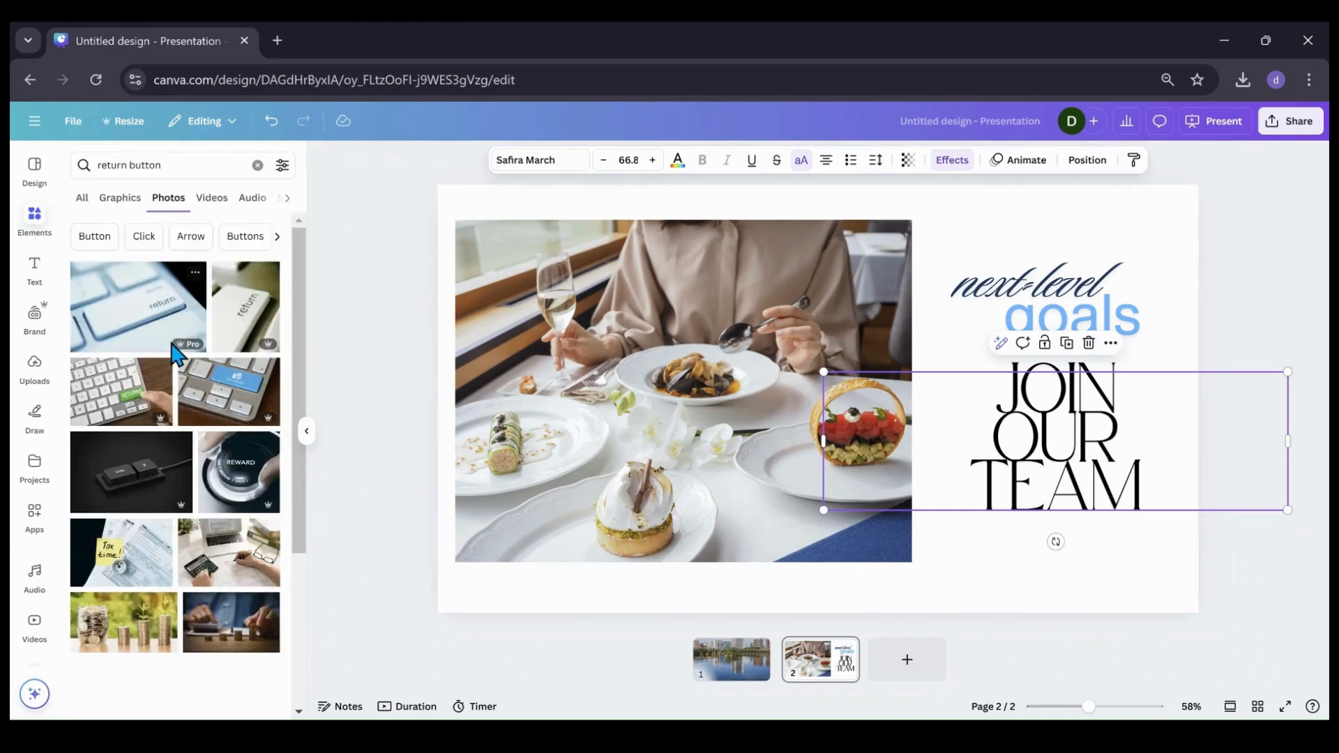
{"action": "left_click", "coordinate": [130, 202]}
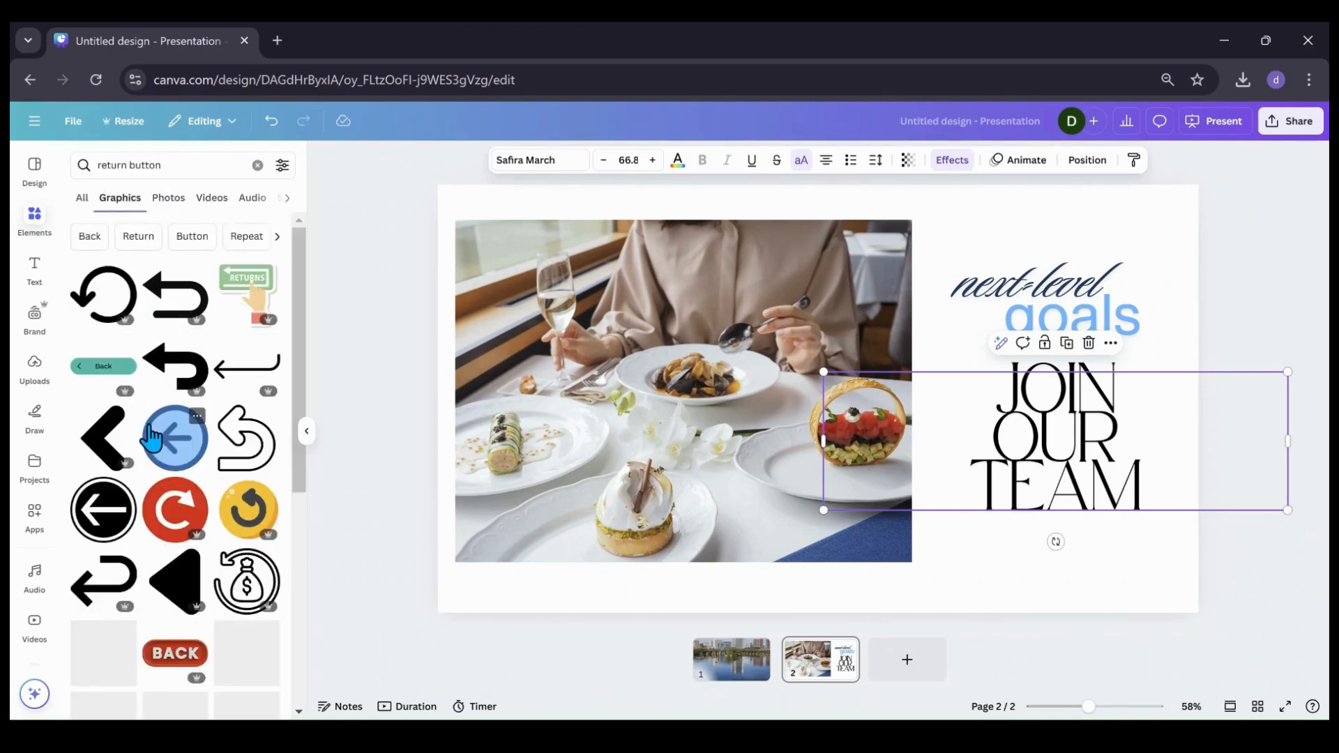
Browse the return button graphics and add the red BACK button to the page.
{"action": "scroll", "coordinate": [154, 447], "scroll_direction": "down", "scroll_amount": 3}
{"action": "scroll", "coordinate": [139, 474], "scroll_direction": "down", "scroll_amount": 10}
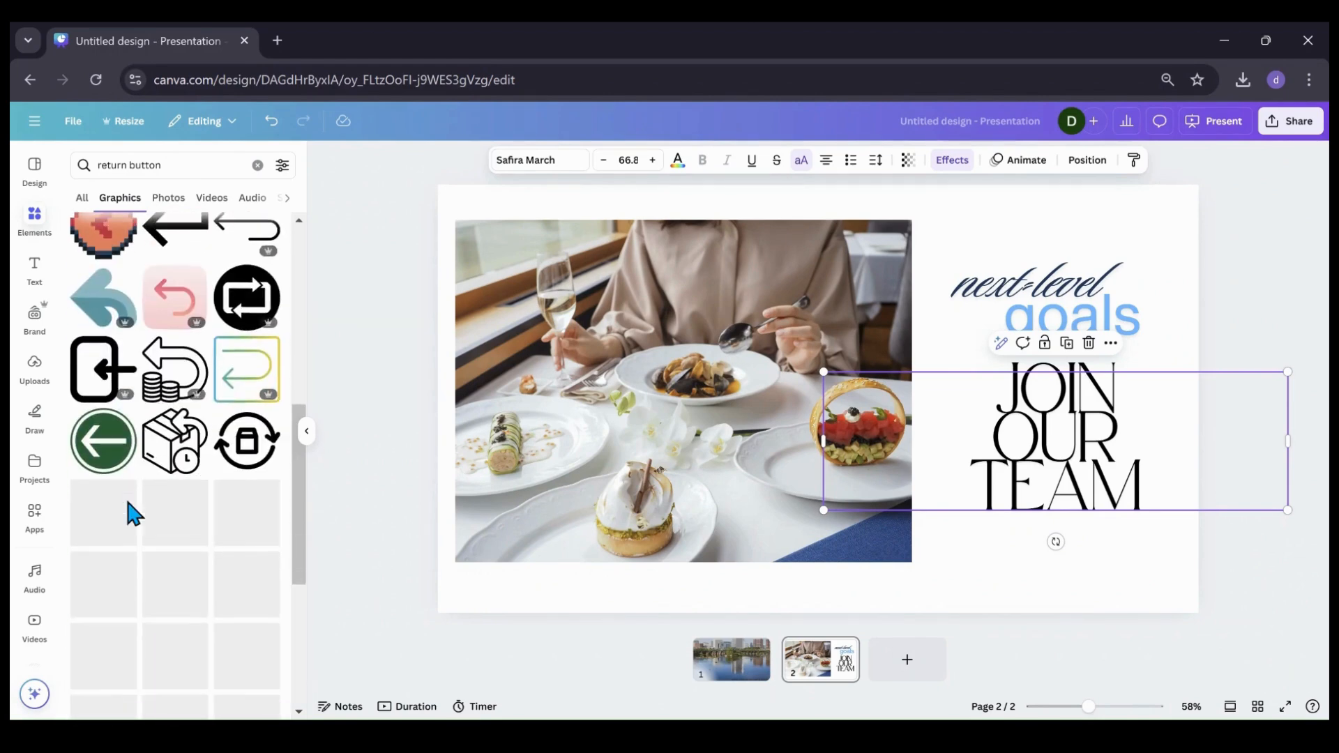
{"action": "scroll", "coordinate": [138, 556], "scroll_direction": "down", "scroll_amount": 5}
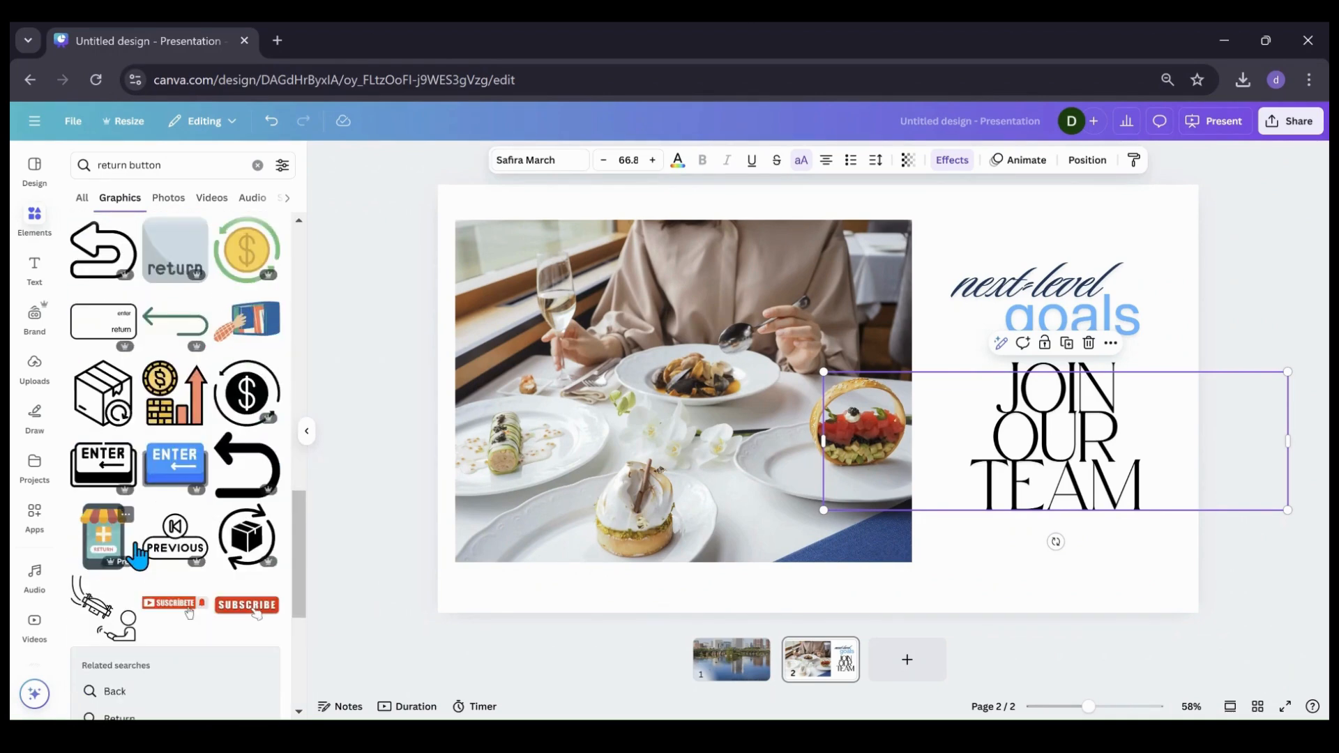
{"action": "scroll", "coordinate": [137, 556], "scroll_direction": "down", "scroll_amount": 10}
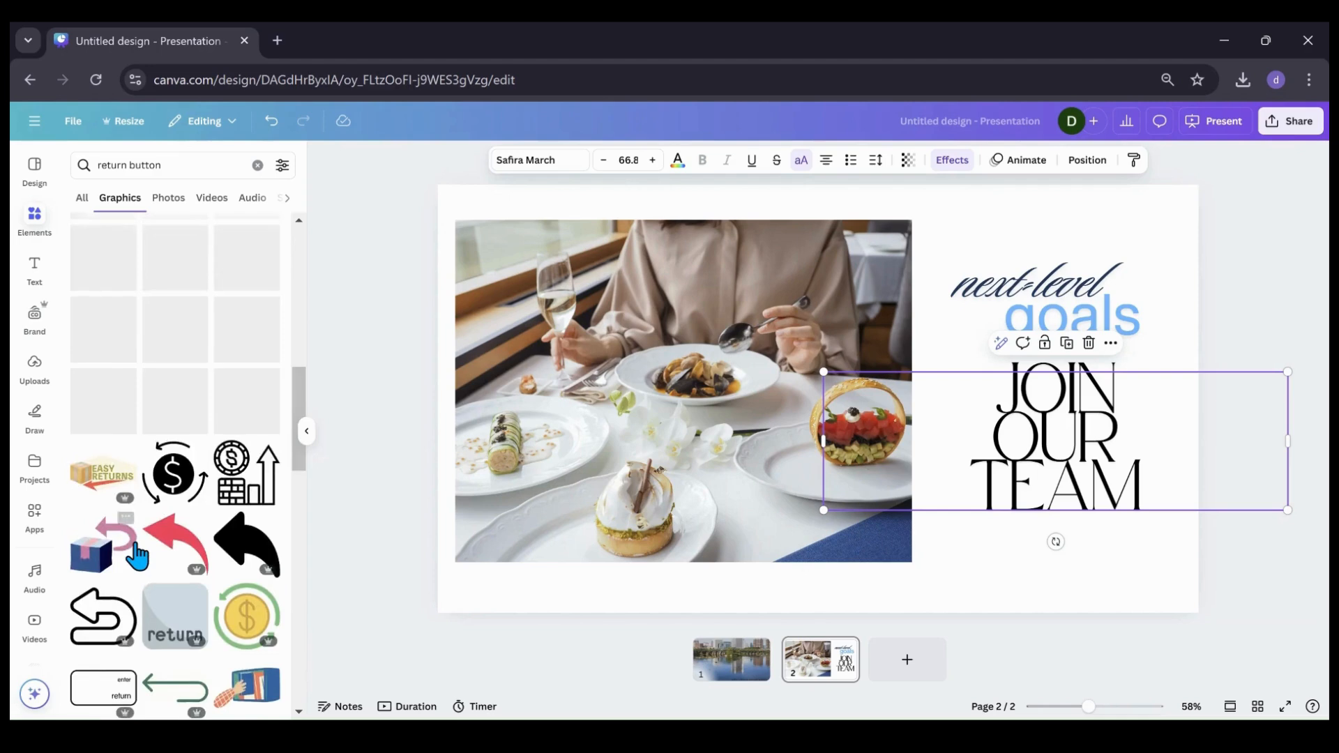
{"action": "scroll", "coordinate": [138, 555], "scroll_direction": "up", "scroll_amount": 3}
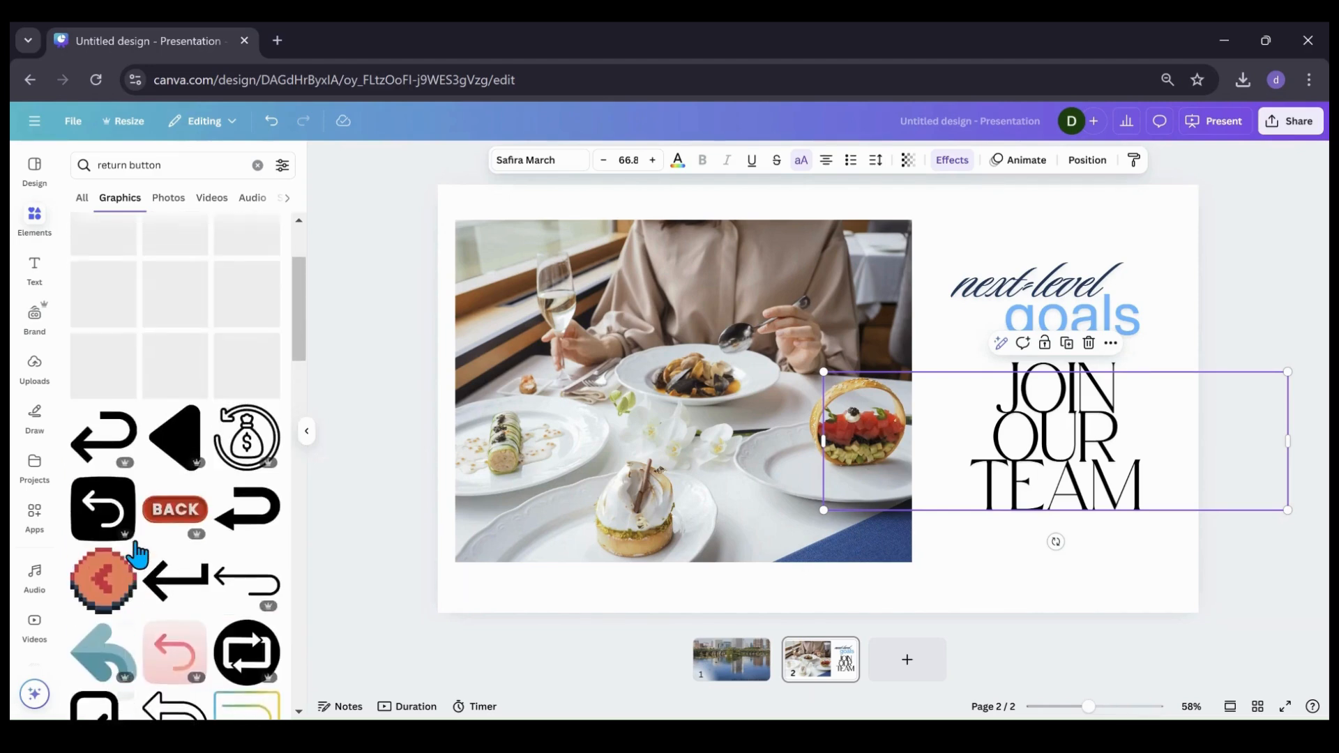
{"action": "left_click", "coordinate": [150, 537]}
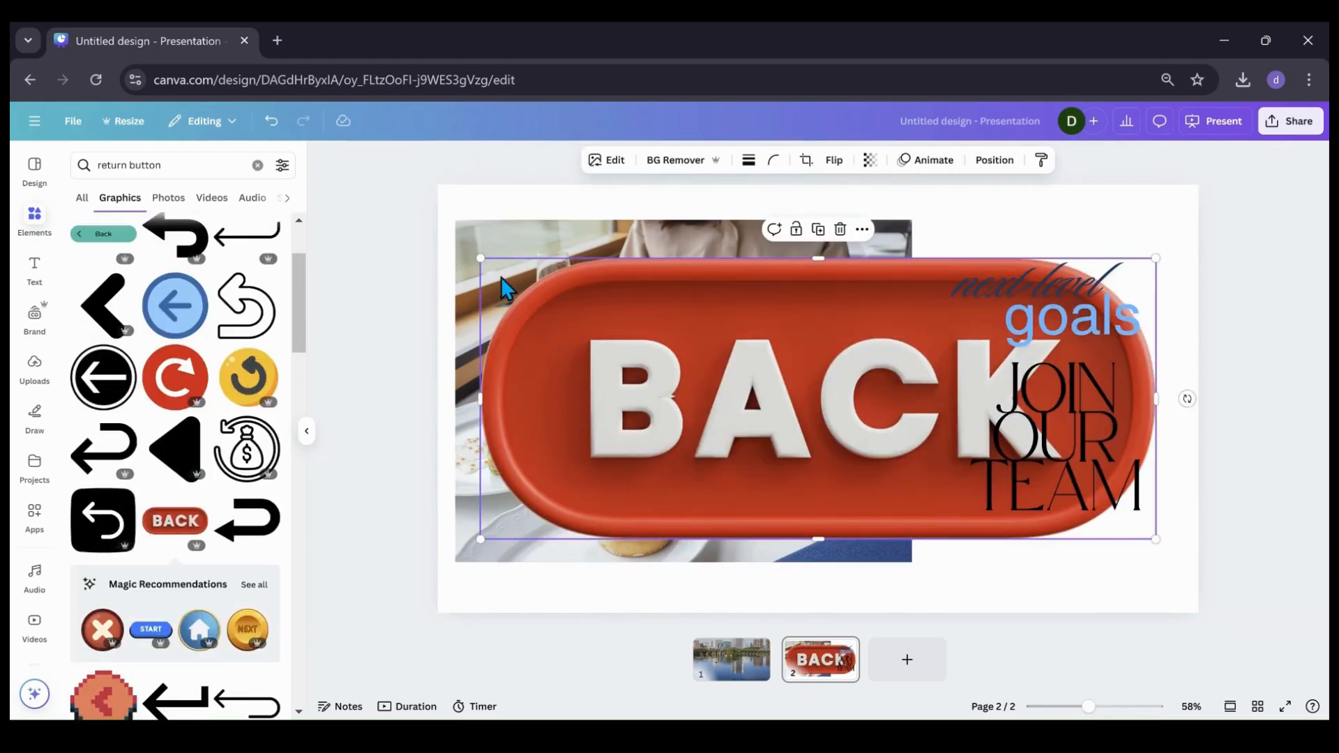
Search the graphics for "back button" and look through the alternative button designs.
{"action": "left_click", "coordinate": [480, 261]}
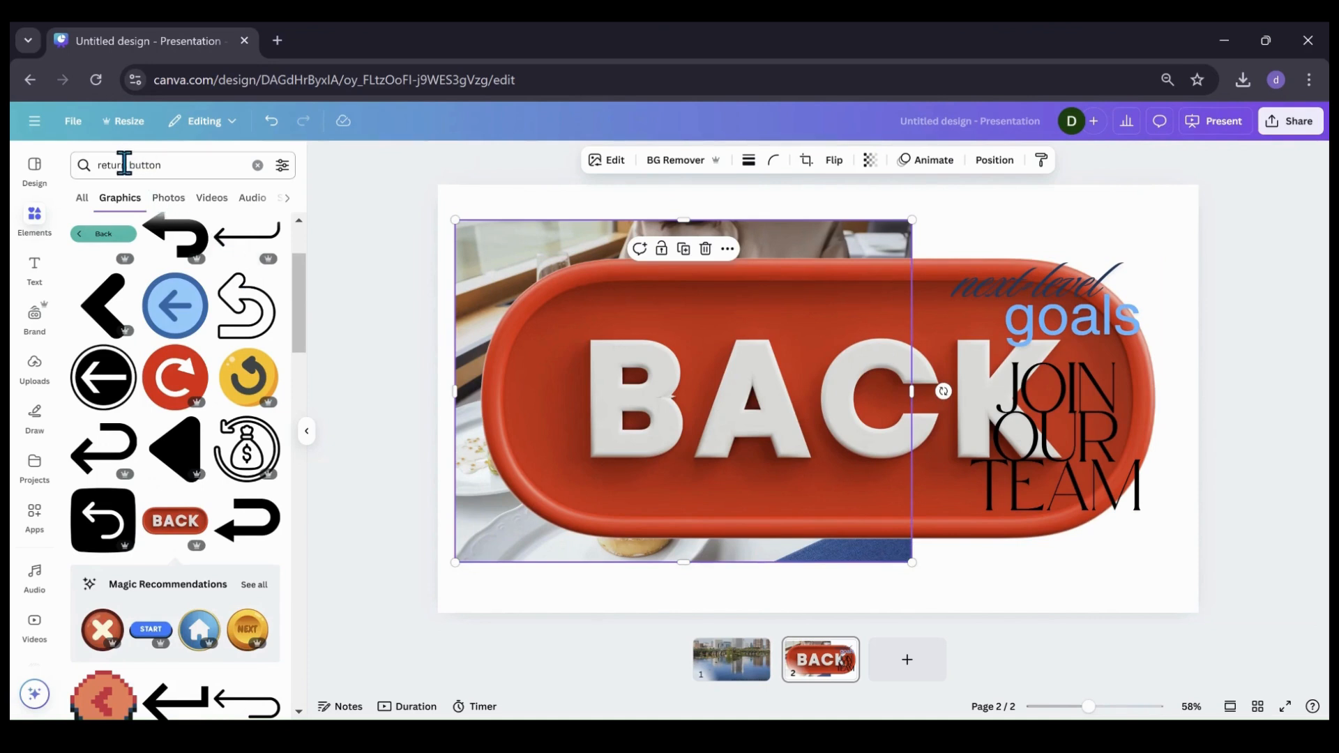
{"action": "left_click_drag", "start_coordinate": [125, 165], "coordinate": [86, 166]}
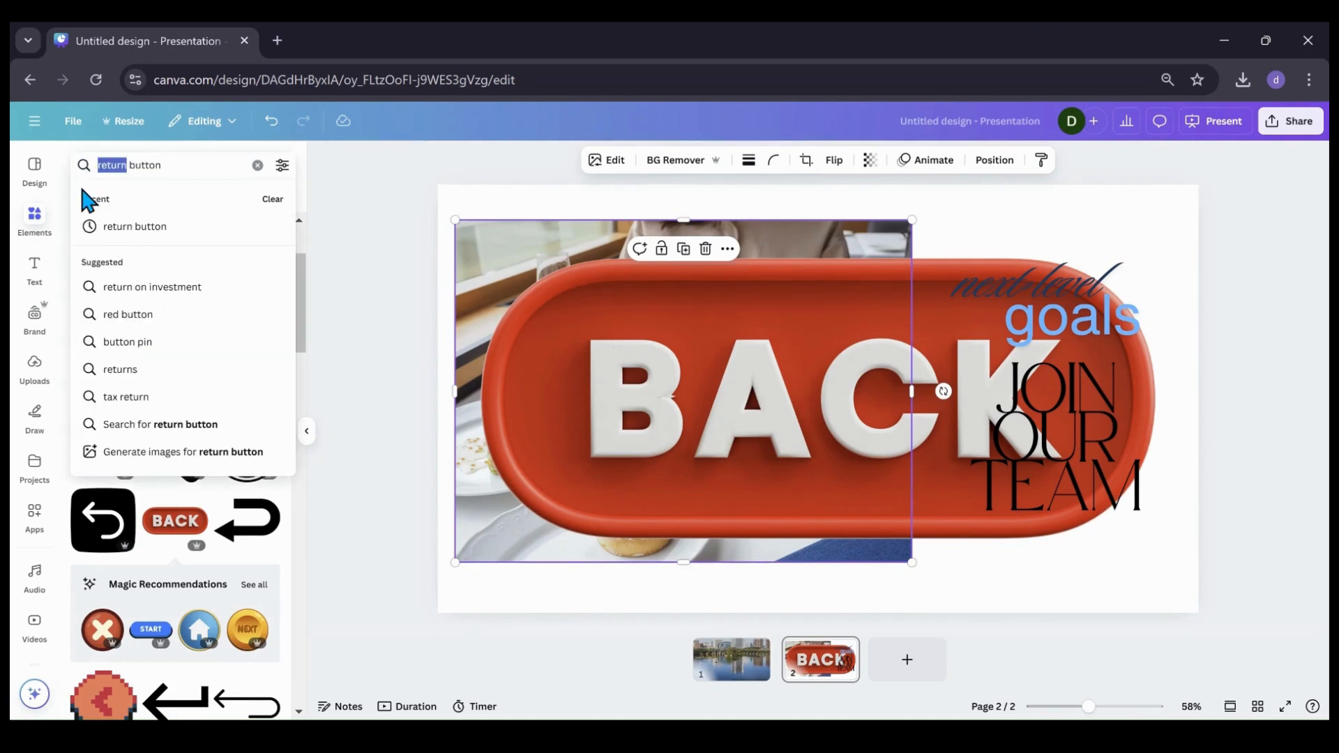
{"action": "type", "text": "back"}
{"action": "key", "text": "Return"}
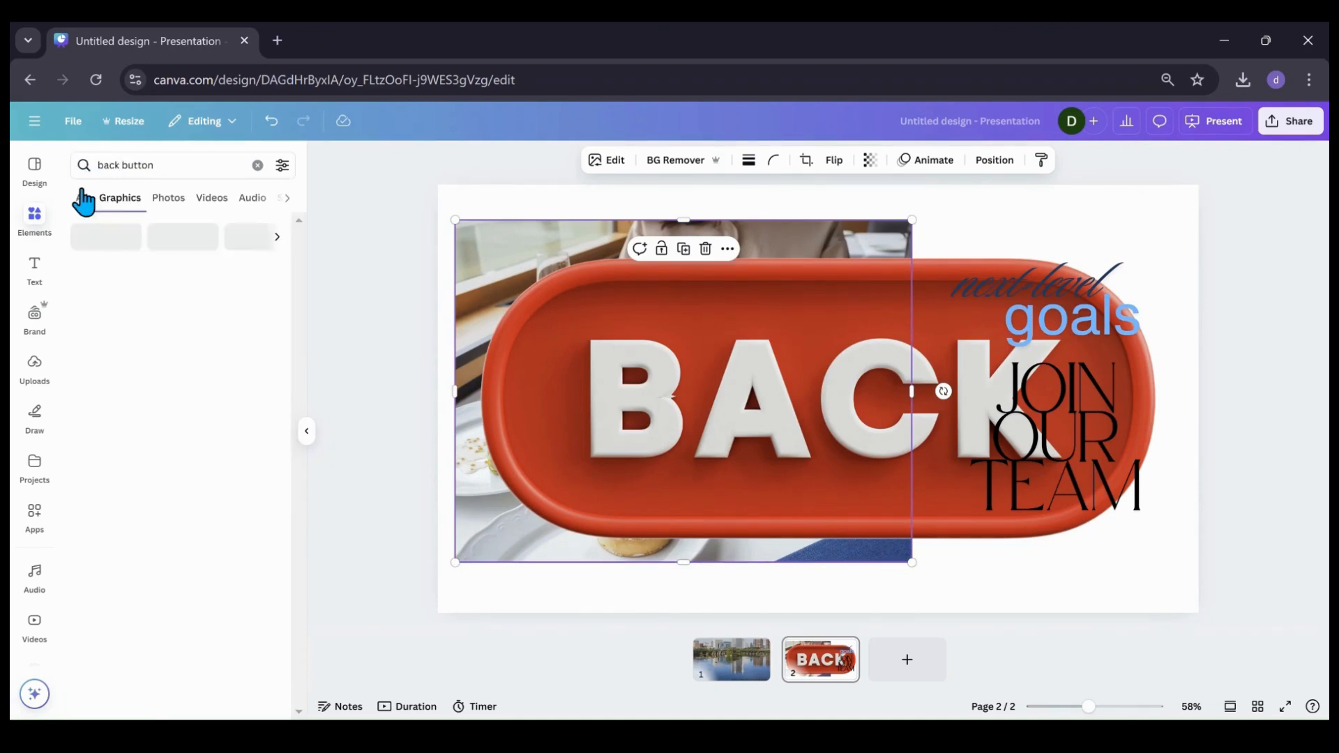
{"action": "scroll", "coordinate": [172, 488], "scroll_direction": "down", "scroll_amount": 4}
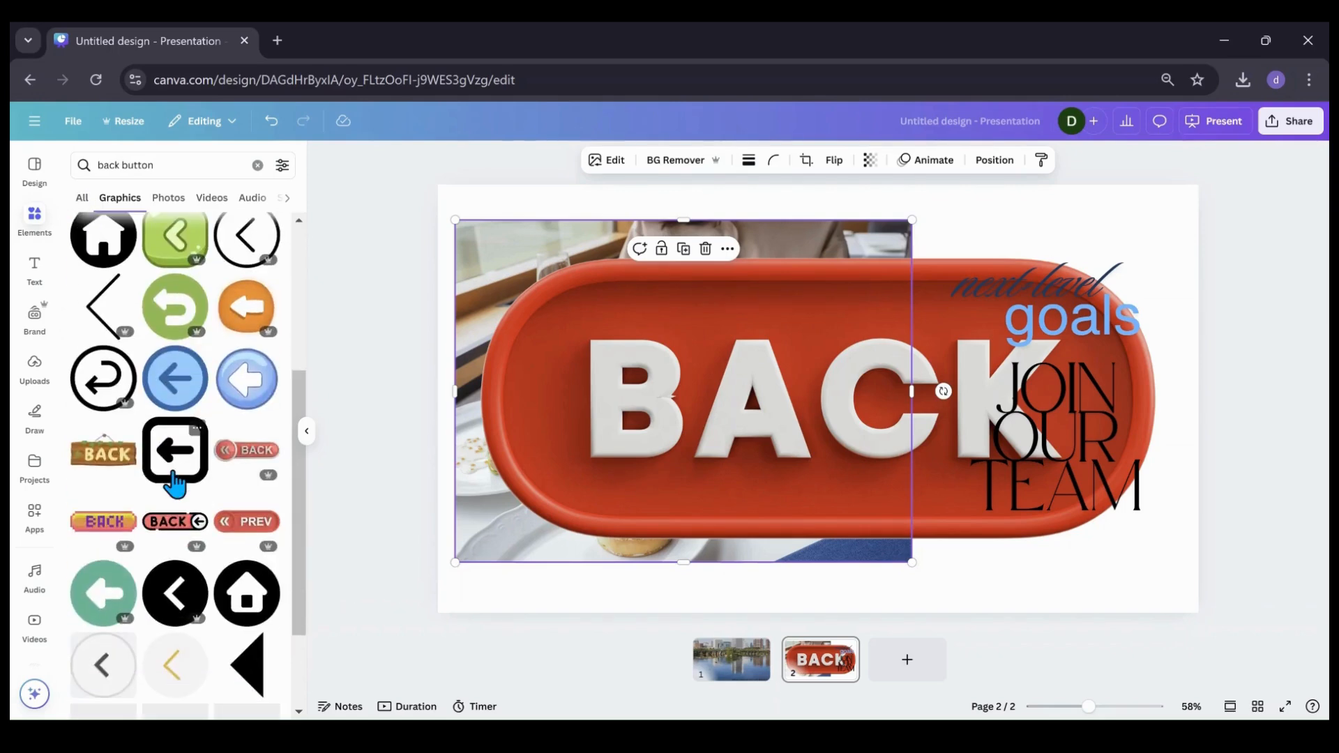
{"action": "scroll", "coordinate": [174, 484], "scroll_direction": "down", "scroll_amount": 2}
{"action": "scroll", "coordinate": [175, 485], "scroll_direction": "down", "scroll_amount": 7}
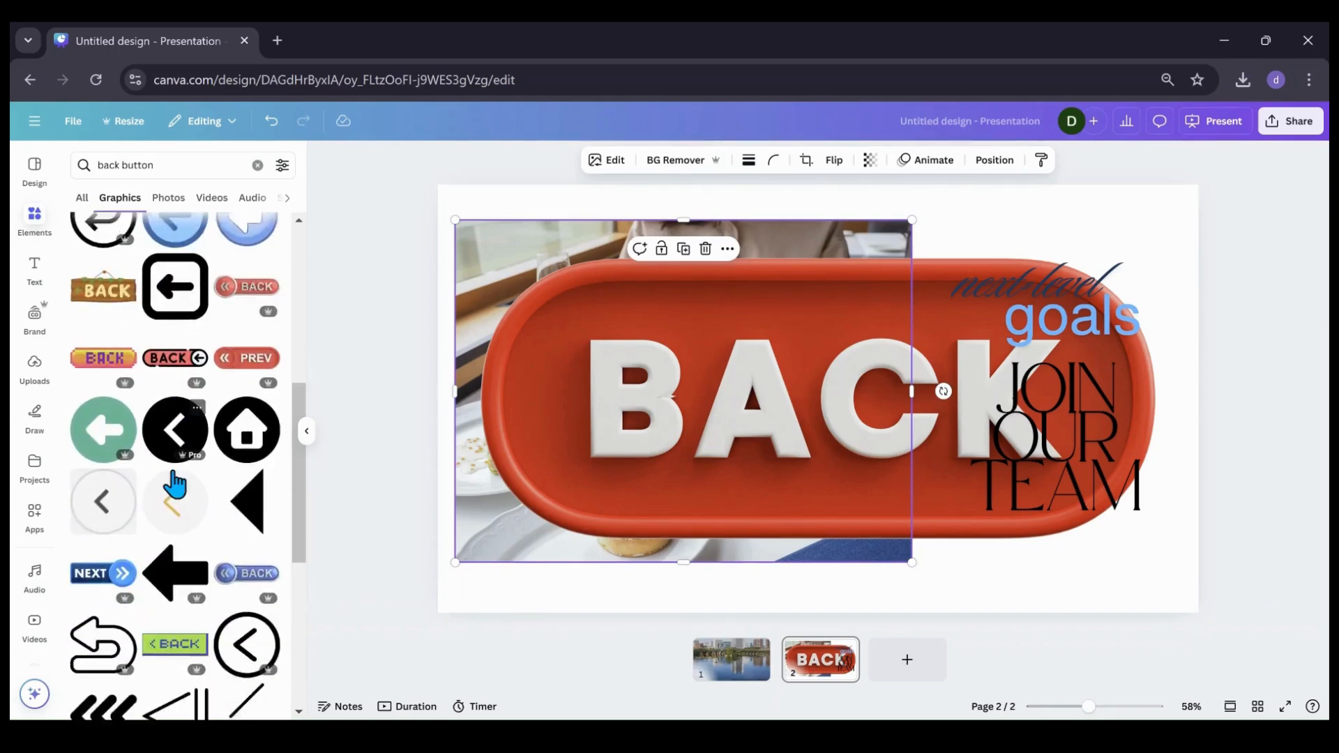
{"action": "scroll", "coordinate": [175, 485], "scroll_direction": "down", "scroll_amount": 7}
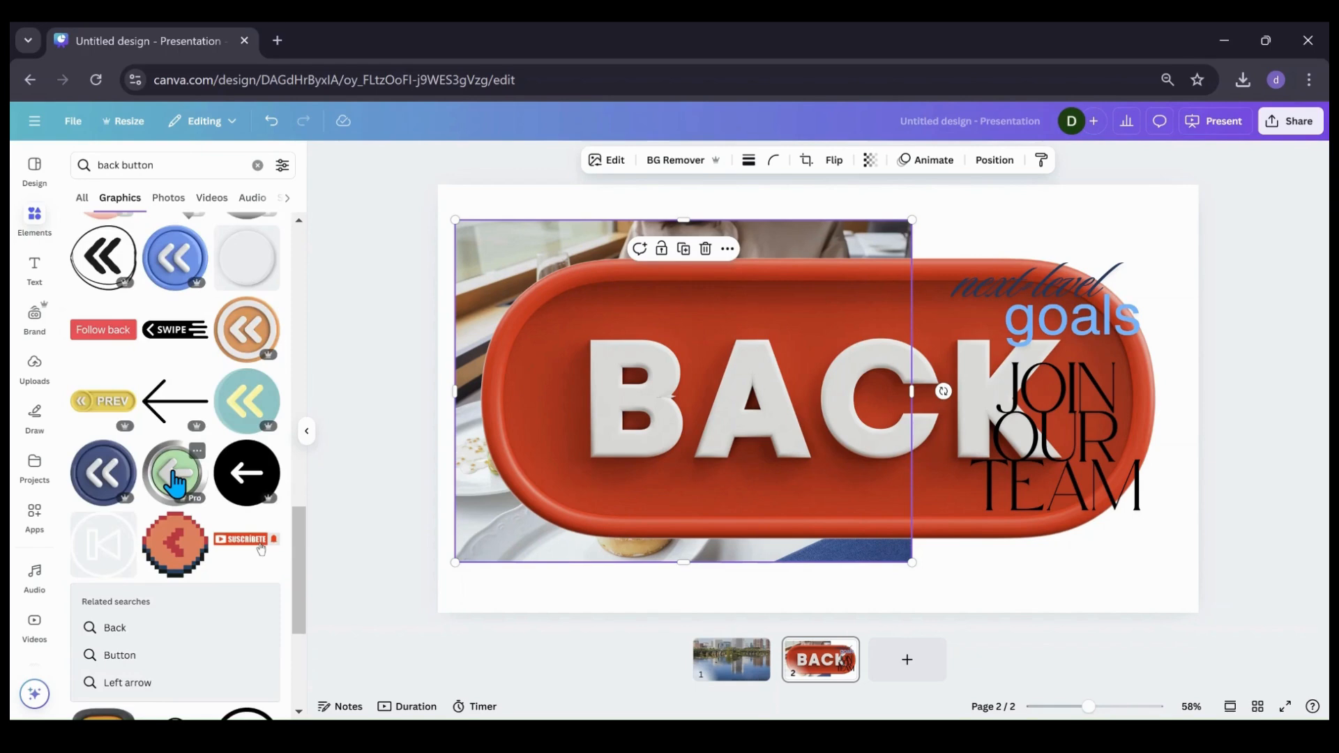
{"action": "scroll", "coordinate": [175, 485], "scroll_direction": "down", "scroll_amount": 6}
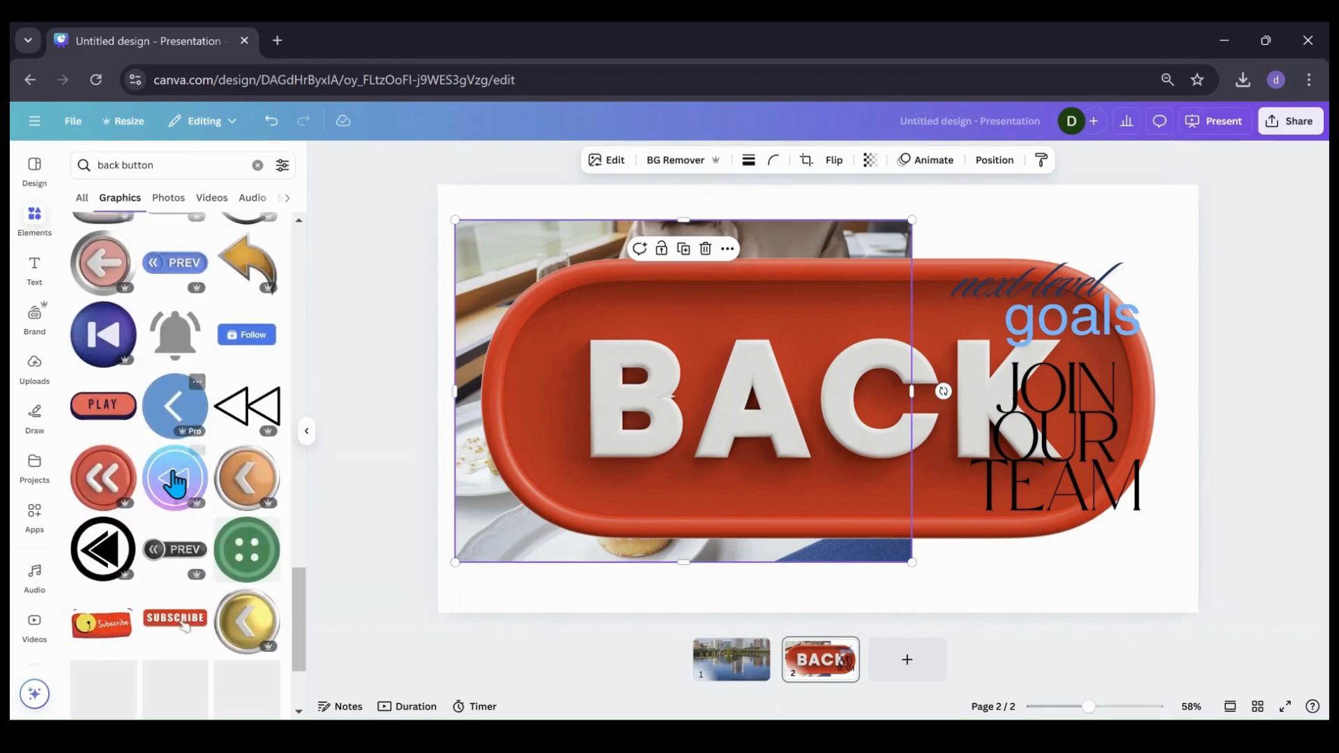
Shrink the red BACK button and place it below the "JOIN OUR TEAM" text.
{"action": "left_click", "coordinate": [628, 462]}
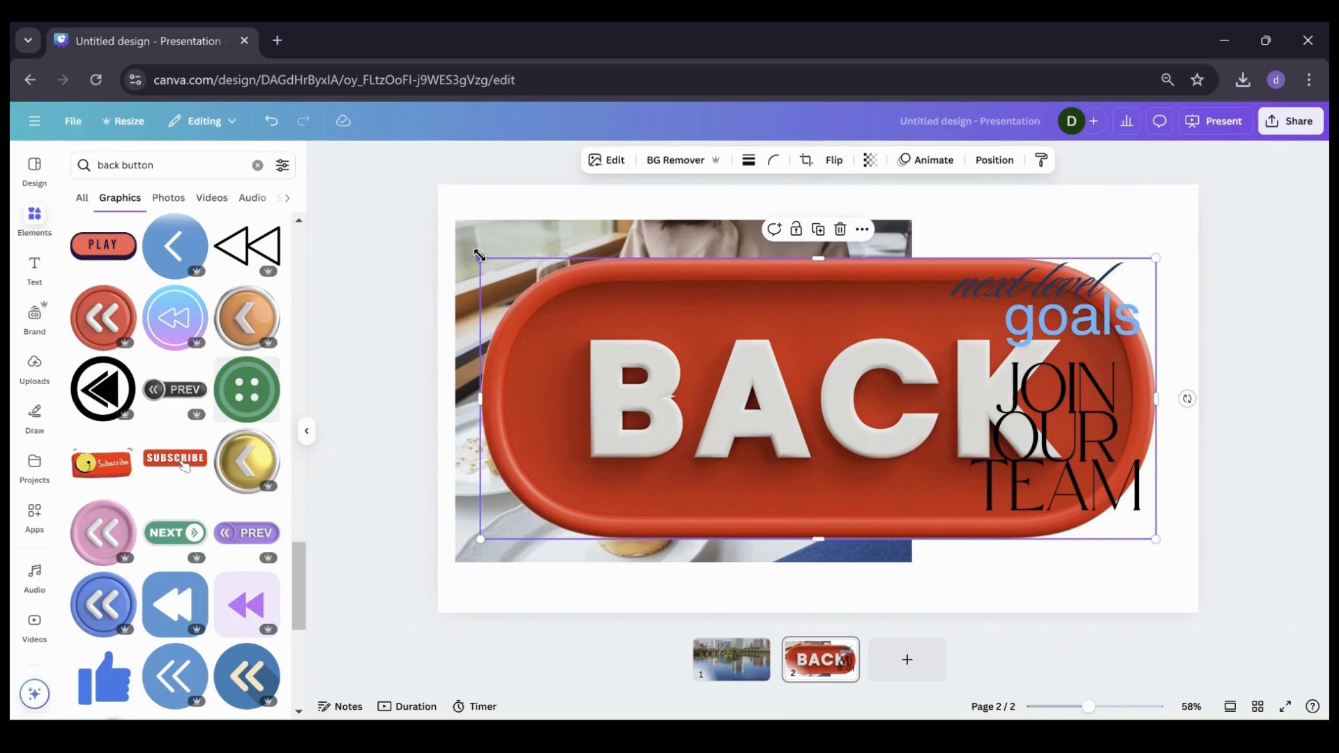
{"action": "left_click_drag", "start_coordinate": [480, 258], "coordinate": [954, 605]}
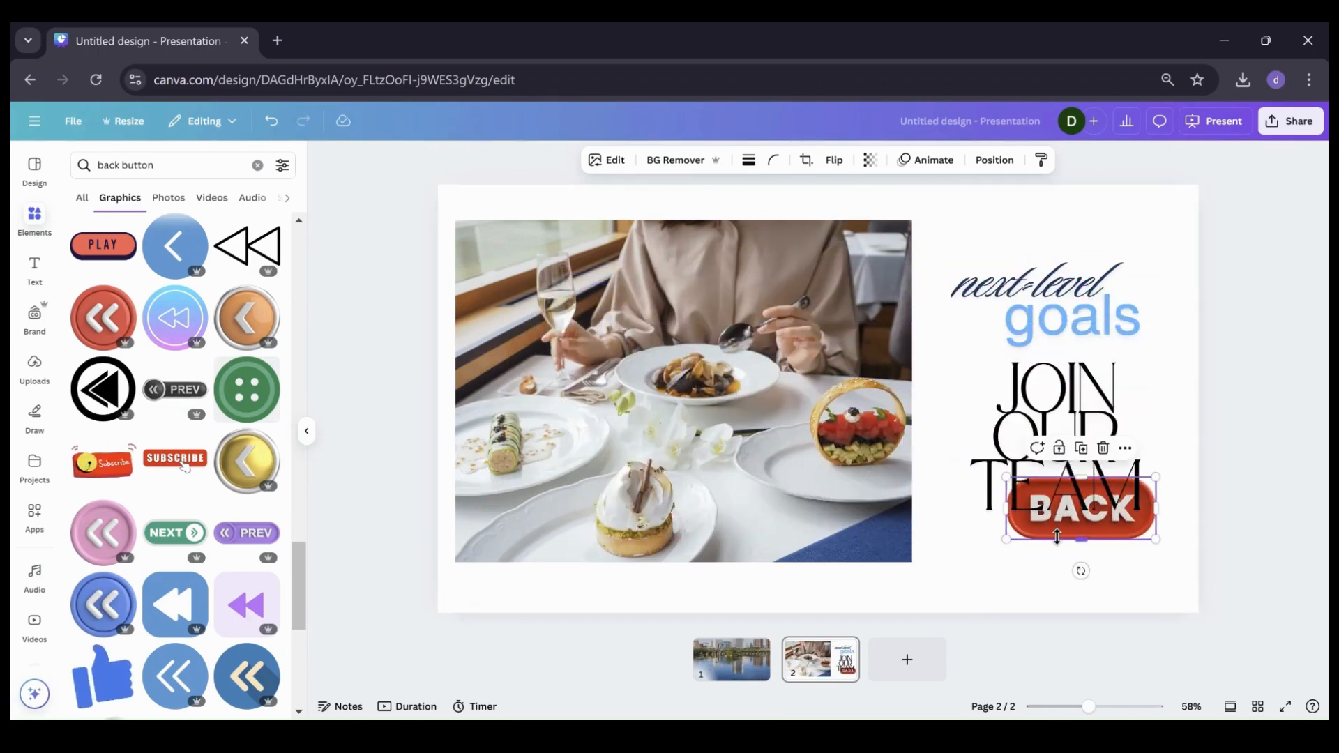
{"action": "left_click_drag", "start_coordinate": [1060, 541], "coordinate": [1040, 579]}
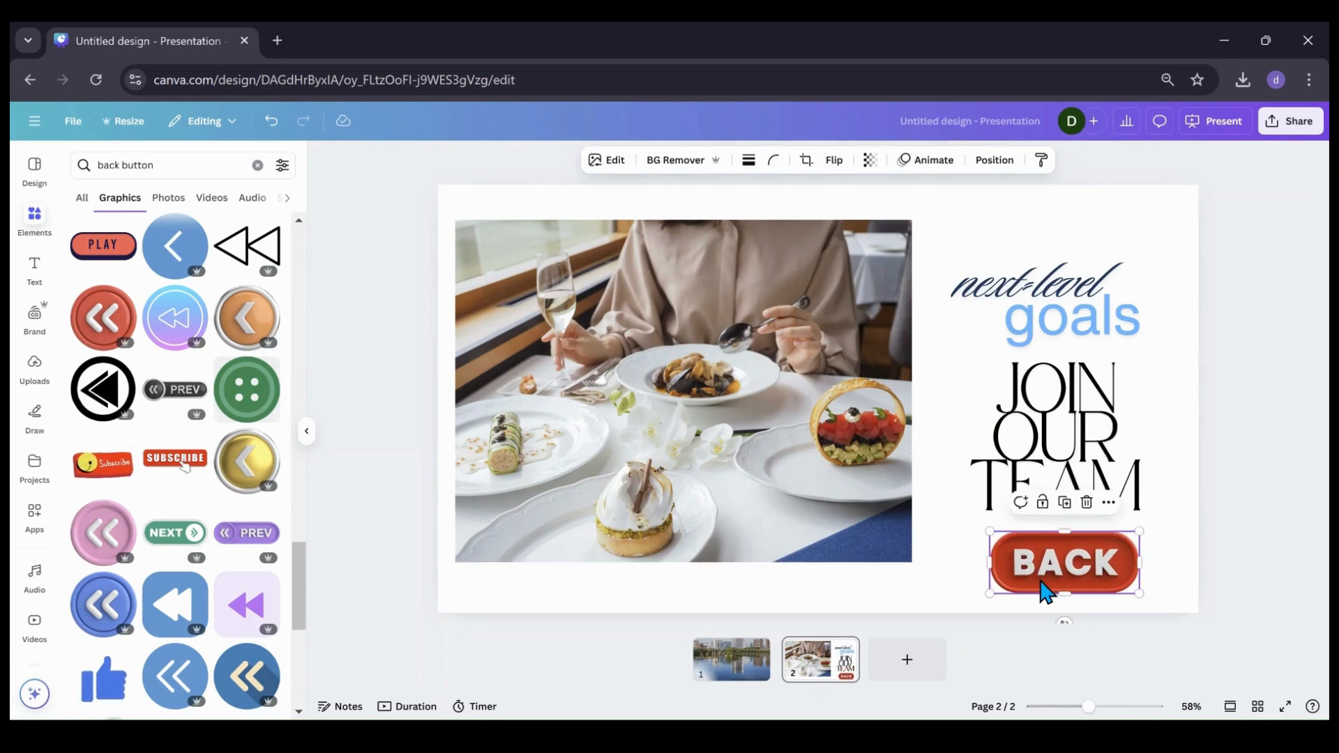
Duplicate page 2 with the dining photo and BACK button.
{"action": "left_click", "coordinate": [1064, 461]}
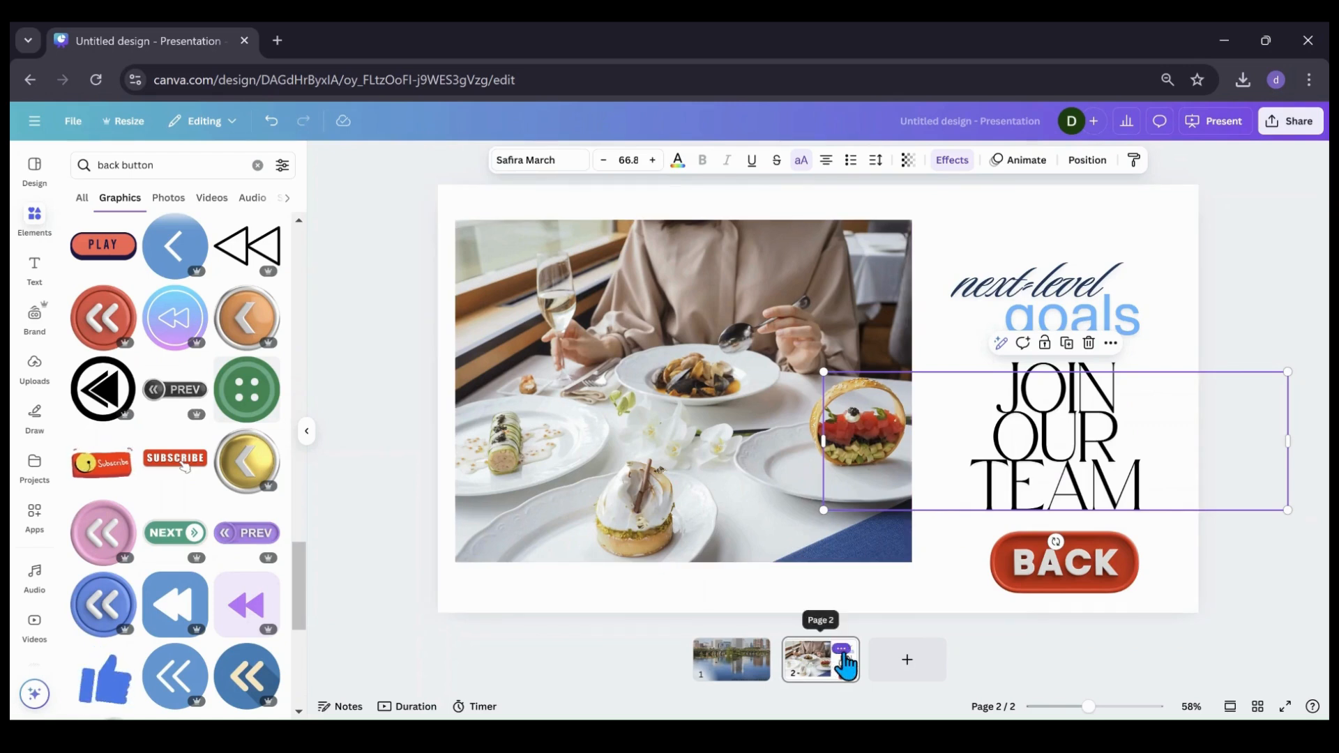
{"action": "left_click", "coordinate": [842, 650]}
{"action": "left_click", "coordinate": [900, 365]}
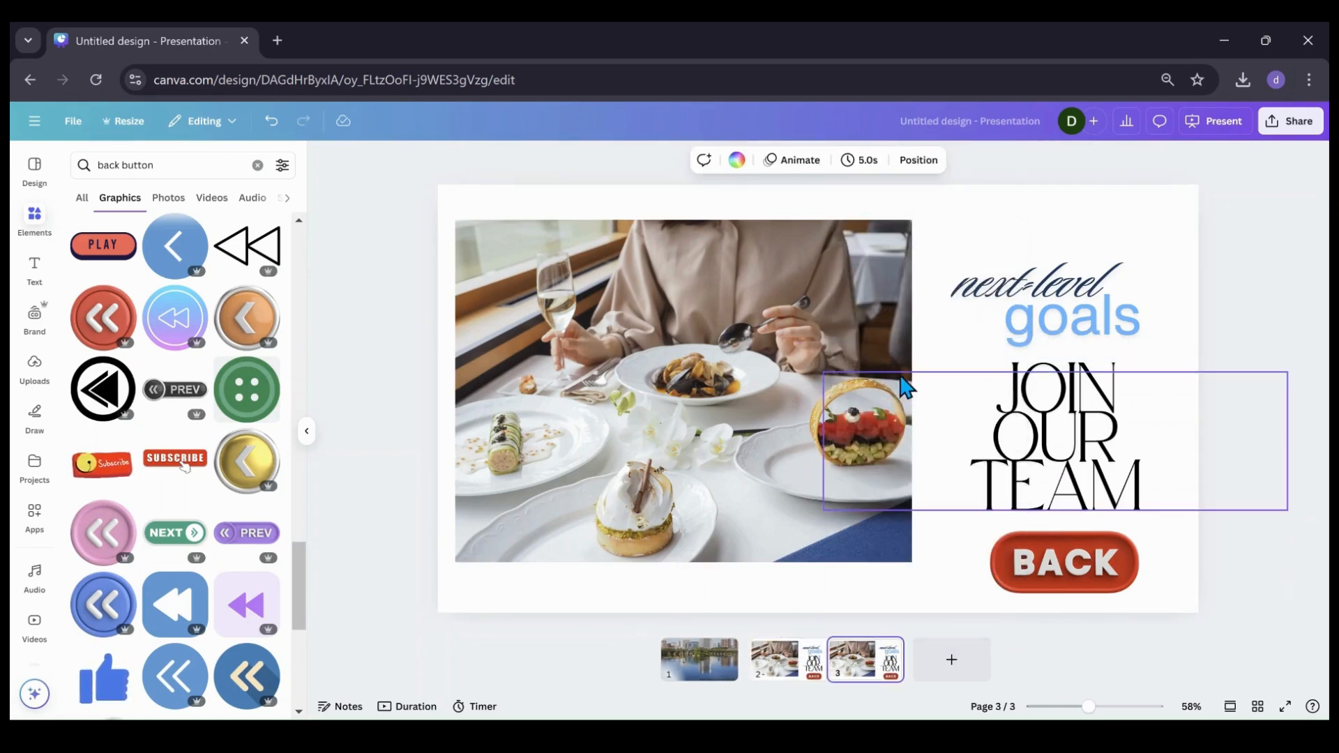
Search the elements for "resturant" and show all of the photo results.
{"action": "left_click", "coordinate": [708, 383]}
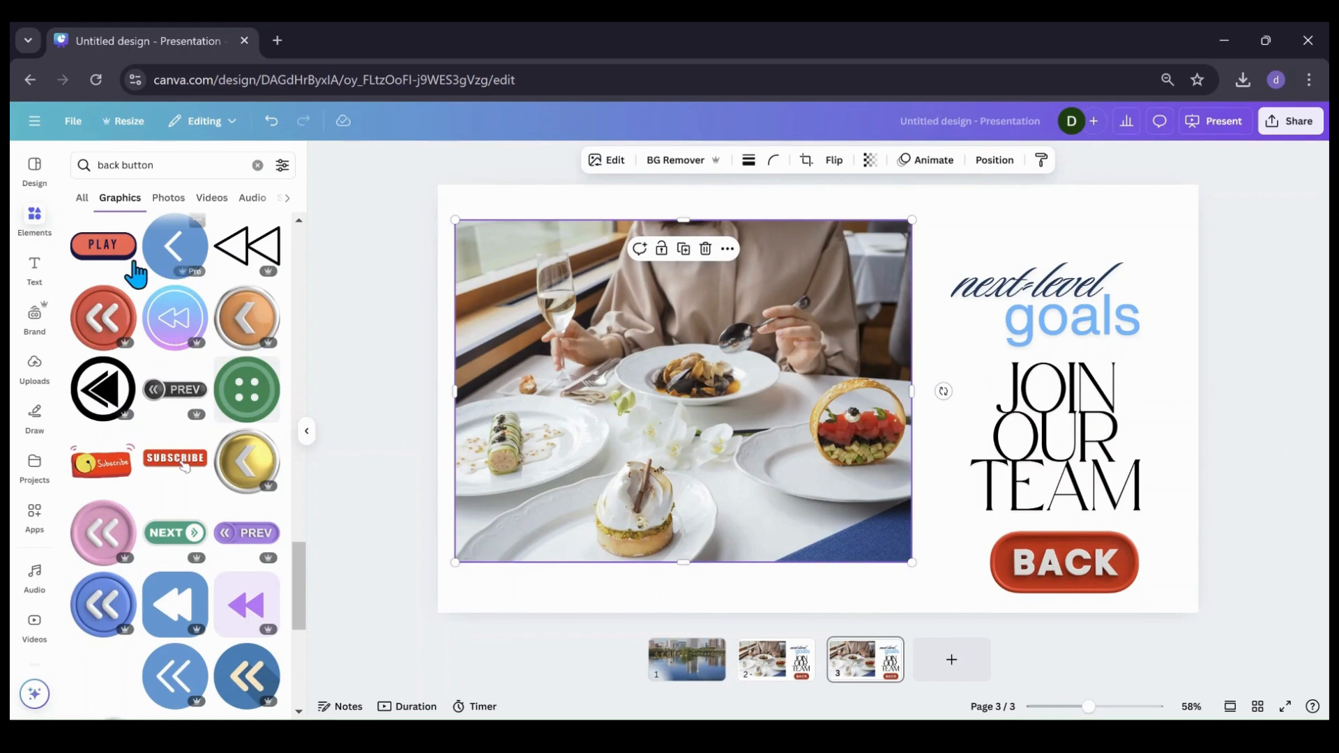
{"action": "left_click", "coordinate": [262, 172]}
{"action": "left_click", "coordinate": [259, 237]}
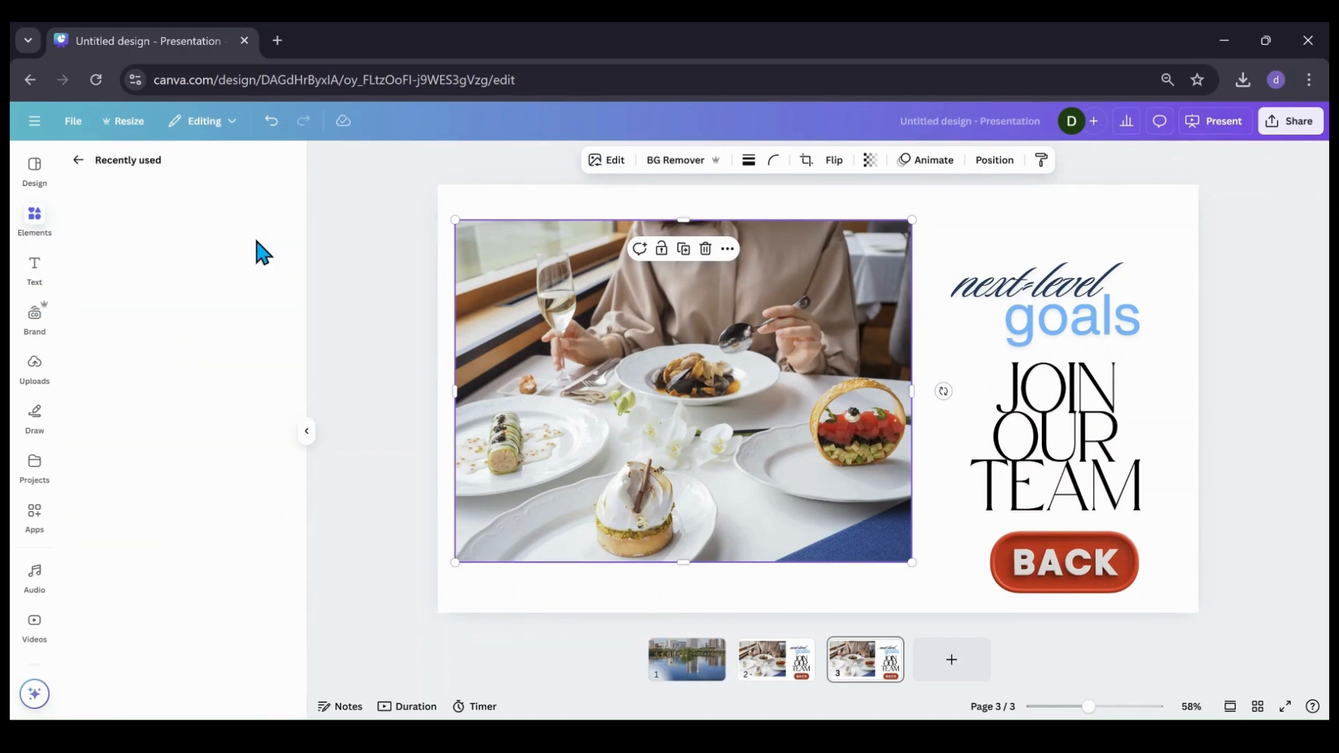
{"action": "scroll", "coordinate": [186, 409], "scroll_direction": "down", "scroll_amount": 1}
{"action": "scroll", "coordinate": [115, 244], "scroll_direction": "up", "scroll_amount": 1}
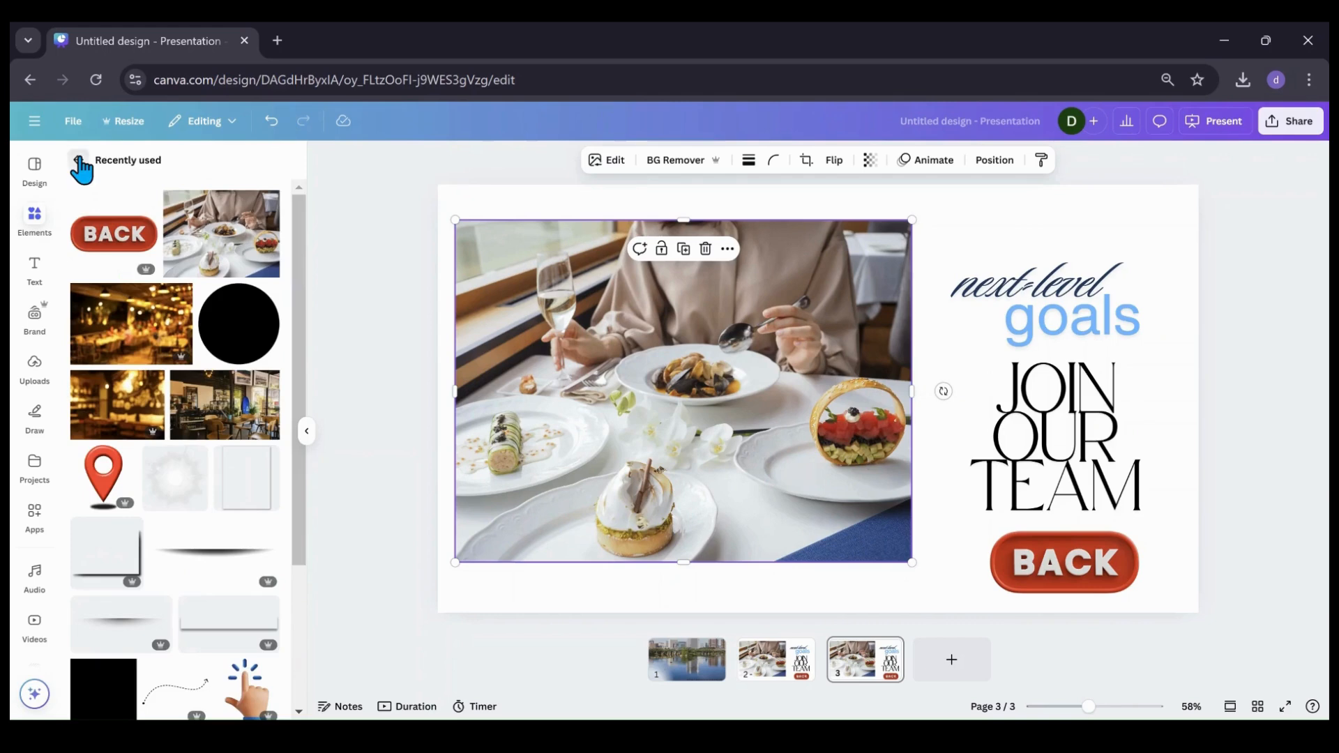
{"action": "left_click", "coordinate": [79, 161]}
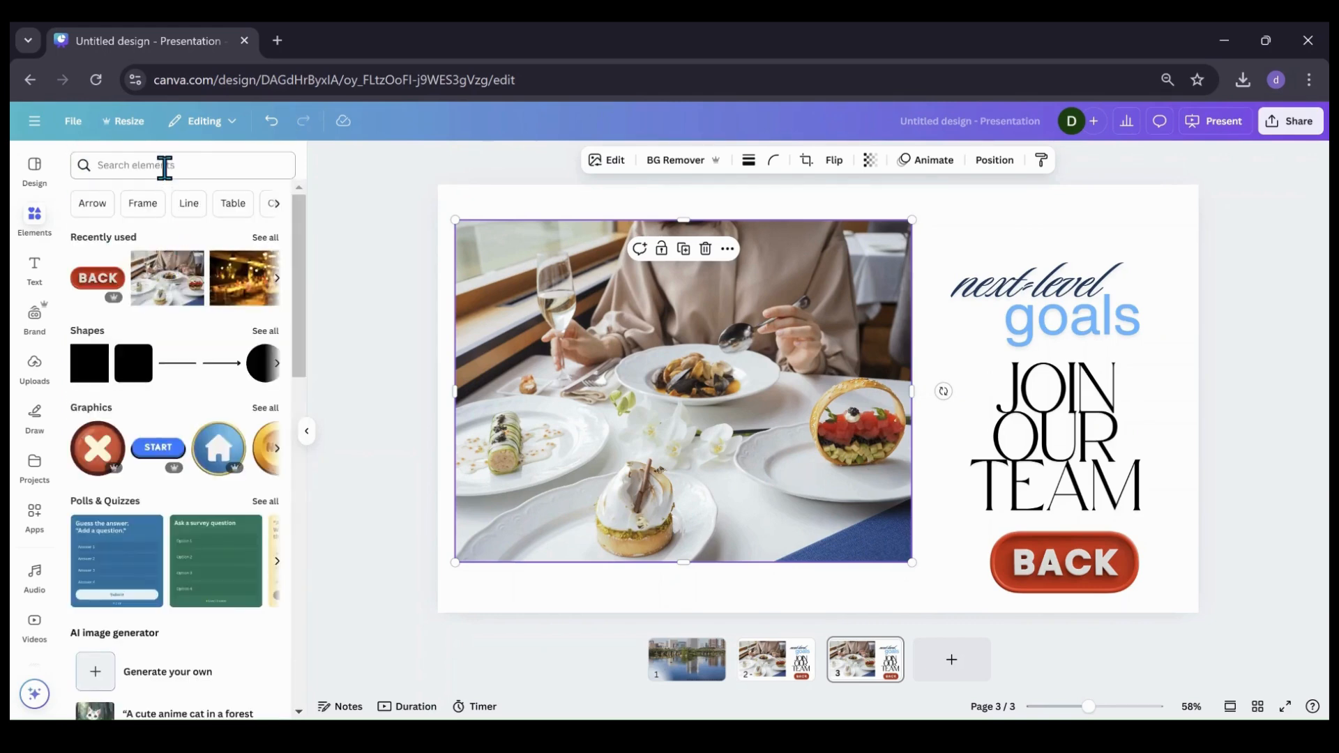
{"action": "left_click", "coordinate": [165, 167]}
{"action": "left_click", "coordinate": [122, 265]}
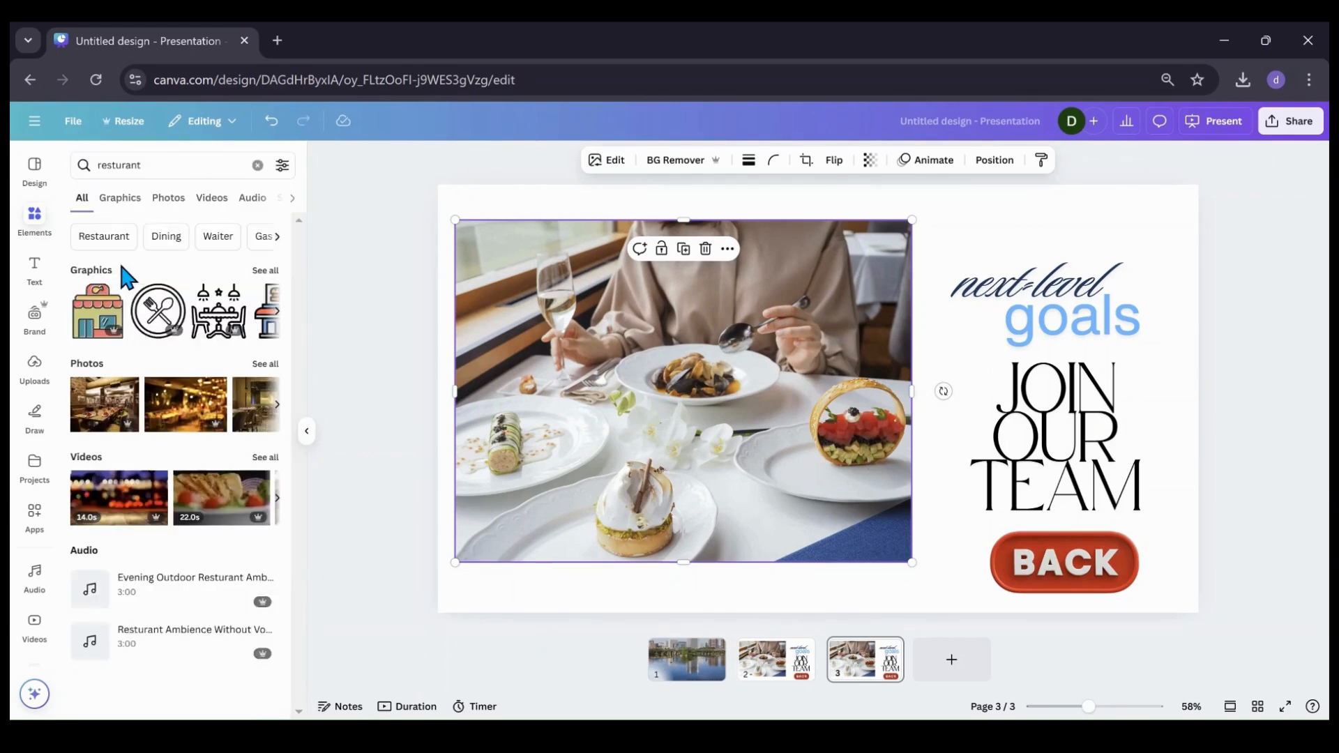
{"action": "left_click", "coordinate": [260, 368]}
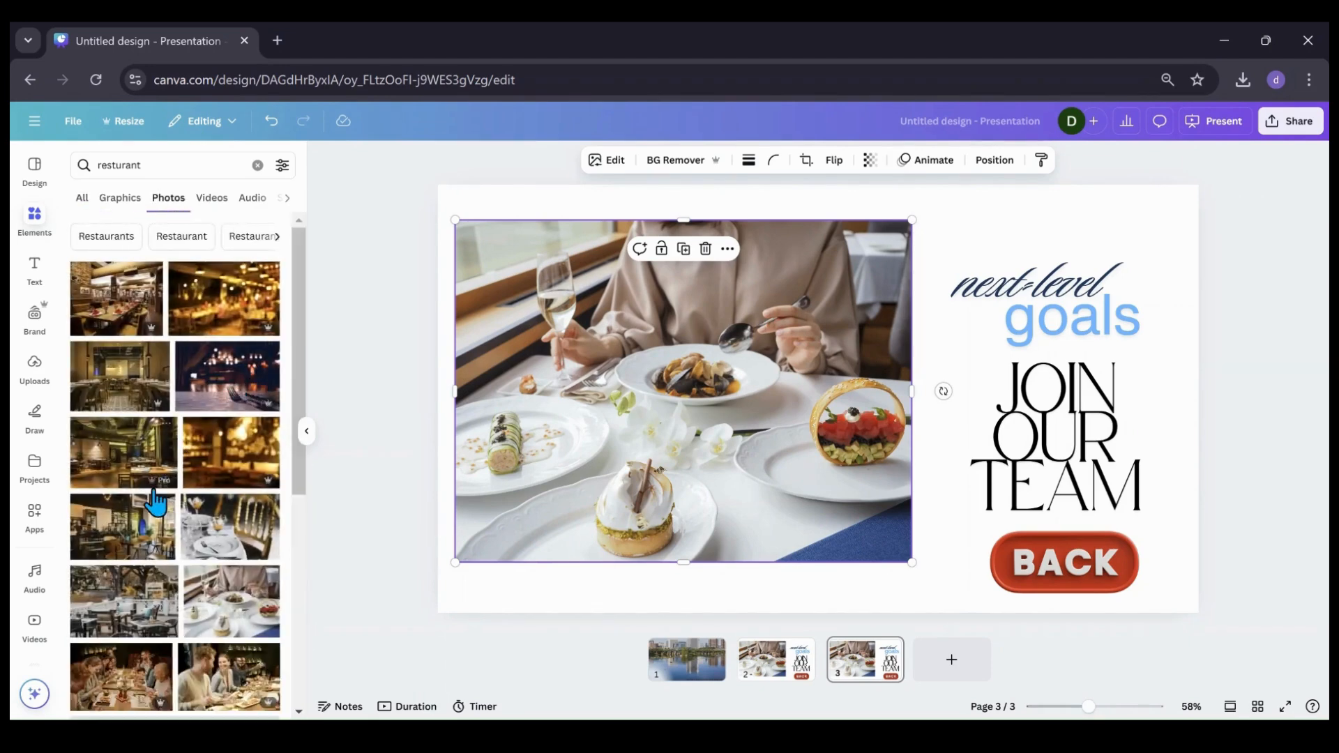
Add the photo of a bright blurred café with a wooden tabletop to page 3 and delete the original dining photo.
{"action": "scroll", "coordinate": [159, 500], "scroll_direction": "down", "scroll_amount": 3}
{"action": "scroll", "coordinate": [155, 494], "scroll_direction": "down", "scroll_amount": 3}
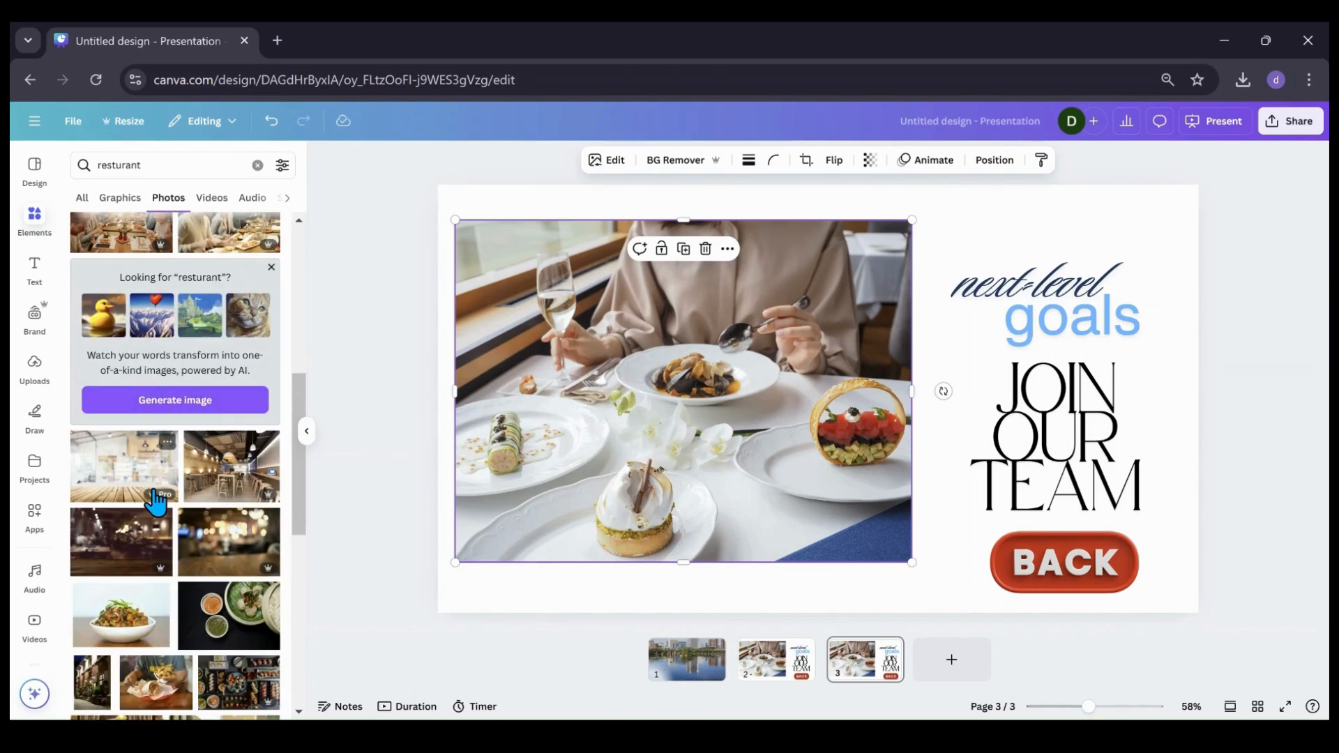
{"action": "left_click_drag", "start_coordinate": [144, 493], "coordinate": [543, 401]}
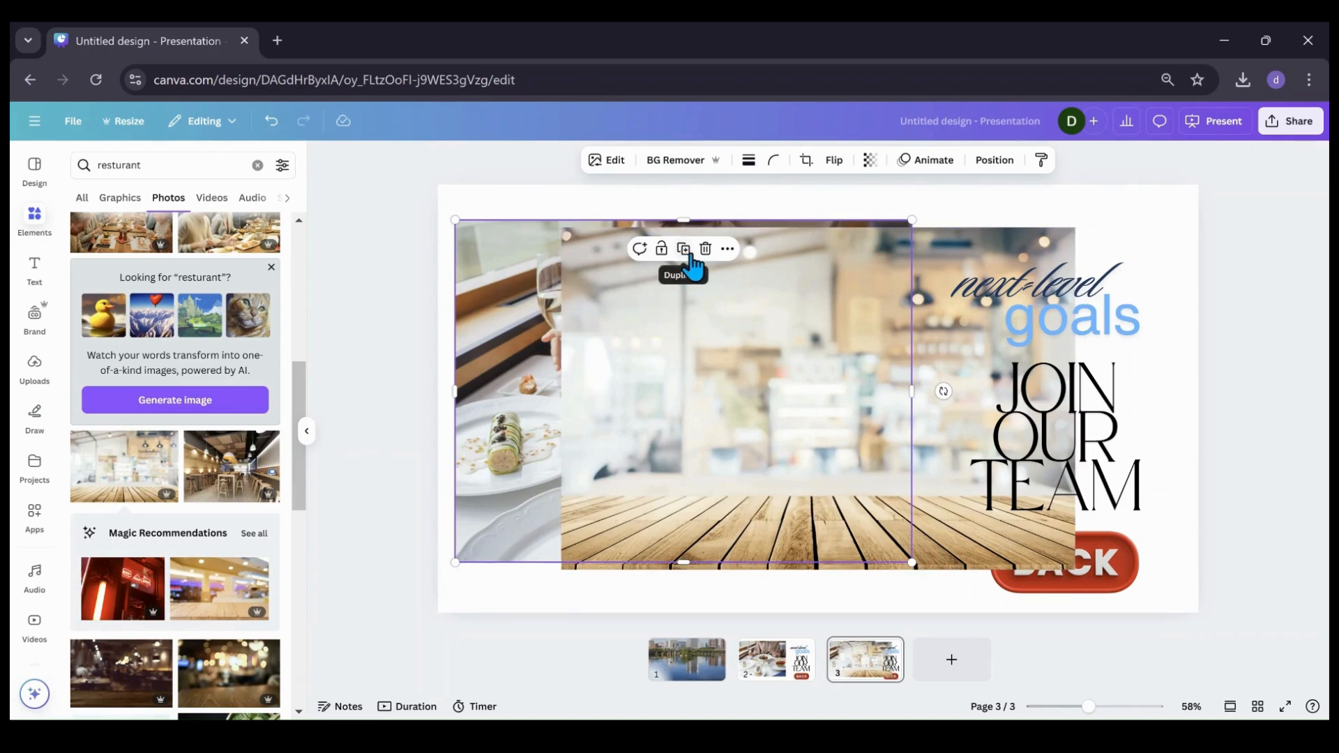
{"action": "left_click", "coordinate": [705, 251]}
Shrink the café photo and place it beside the text, vertically centred on page 3.
{"action": "left_click_drag", "start_coordinate": [656, 311], "coordinate": [558, 298]}
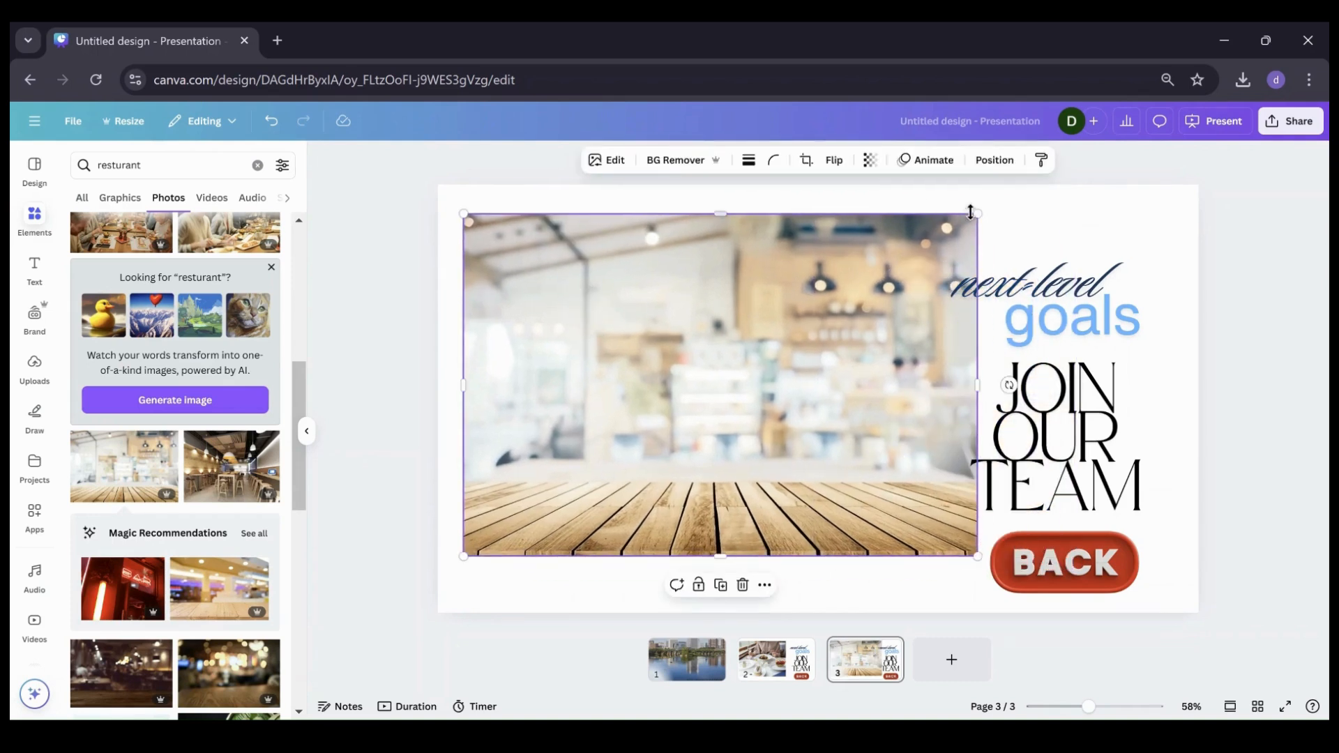
{"action": "left_click_drag", "start_coordinate": [970, 212], "coordinate": [889, 267]}
{"action": "left_click_drag", "start_coordinate": [785, 334], "coordinate": [792, 321]}
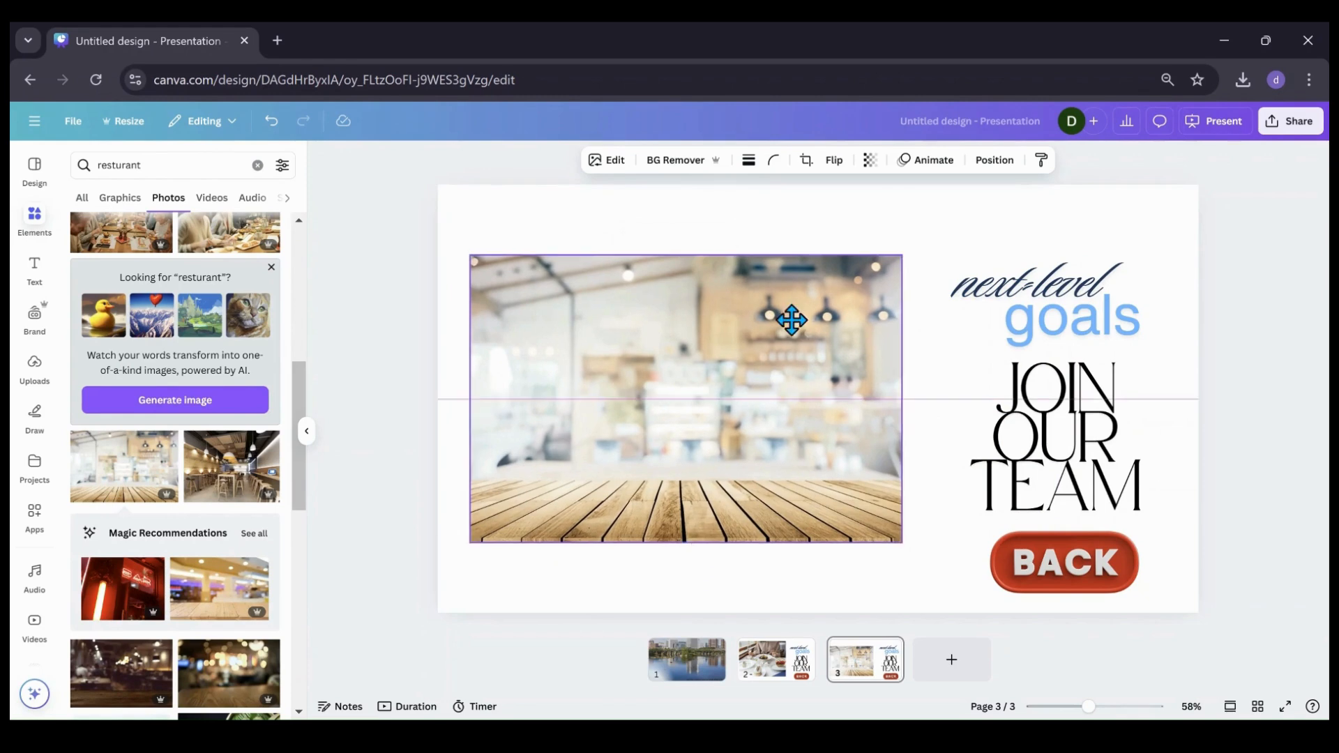
Set the background of page 3 to the grey-to-white gradient.
{"action": "left_click", "coordinate": [664, 199]}
{"action": "left_click", "coordinate": [720, 160]}
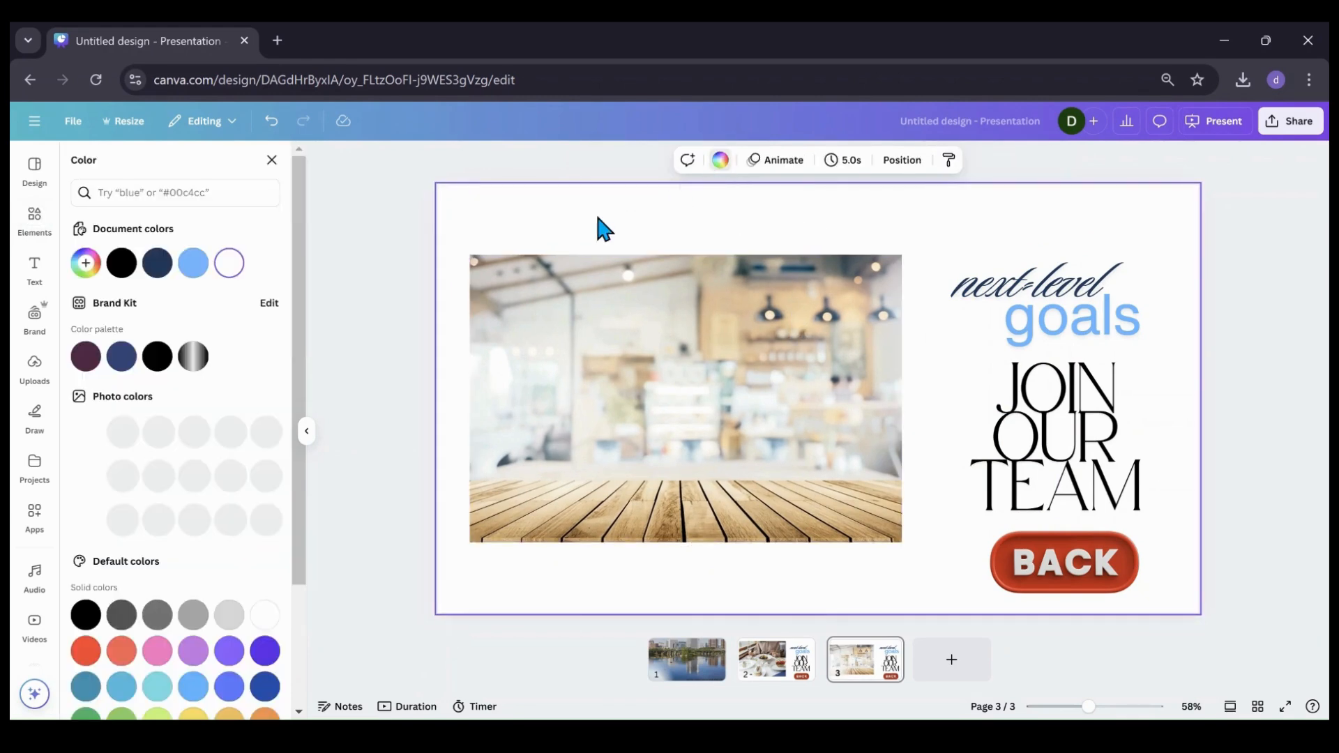
{"action": "scroll", "coordinate": [181, 412], "scroll_direction": "down", "scroll_amount": 3}
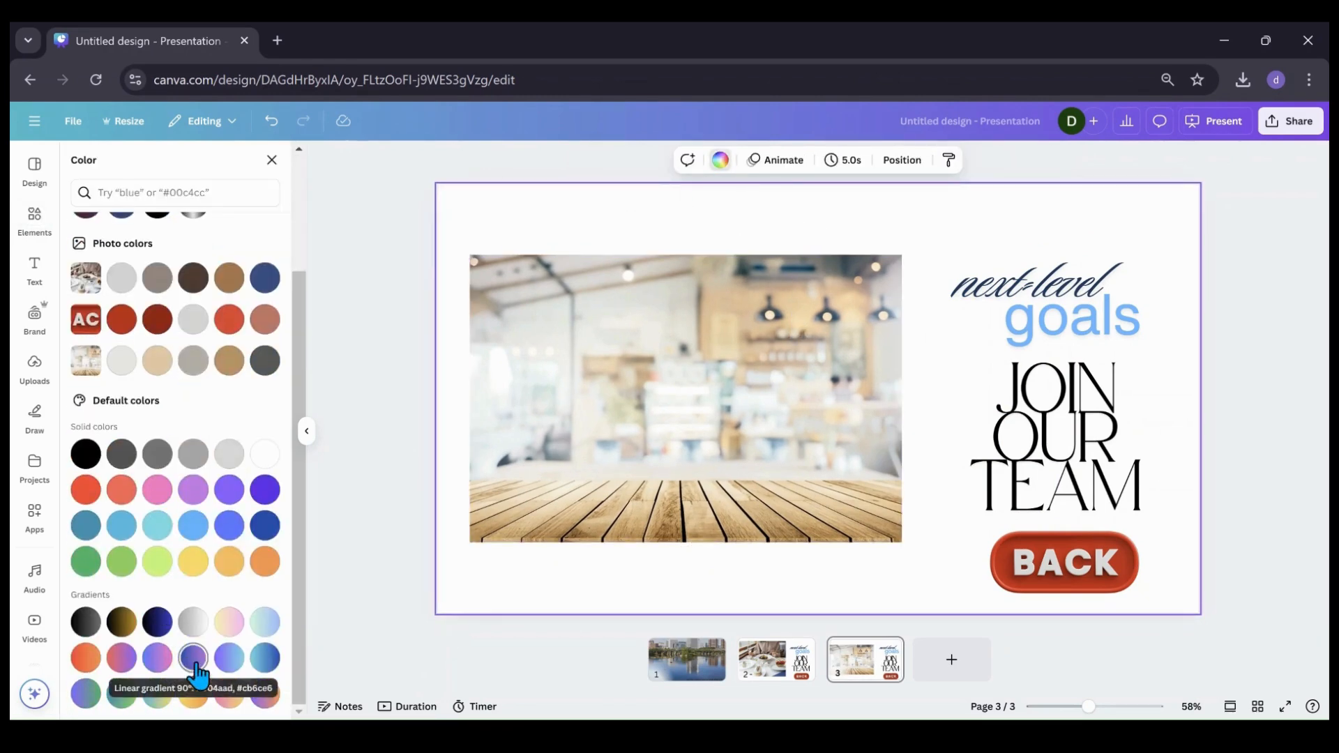
{"action": "left_click", "coordinate": [197, 630]}
{"action": "left_click", "coordinate": [389, 419]}
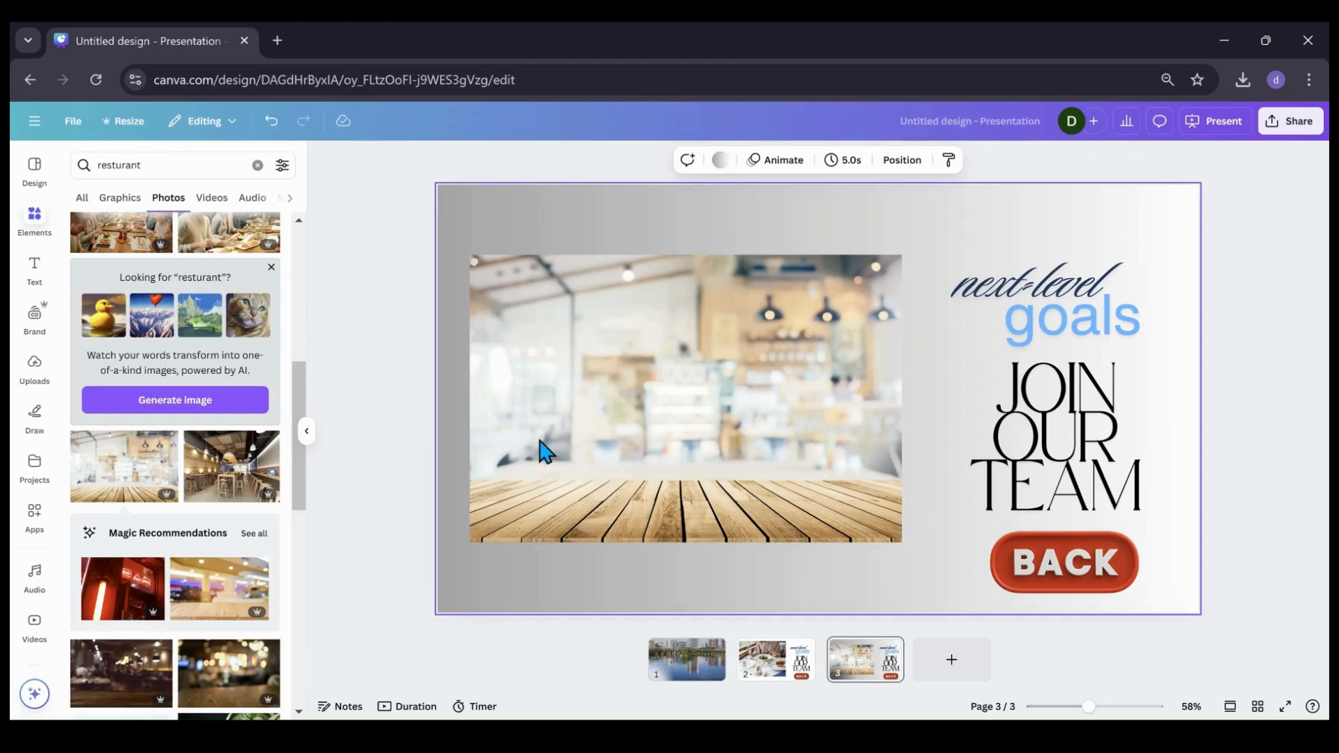
Apply a Drop shadow effect to the café photo on page 3.
{"action": "left_click", "coordinate": [544, 450]}
{"action": "left_click", "coordinate": [614, 164]}
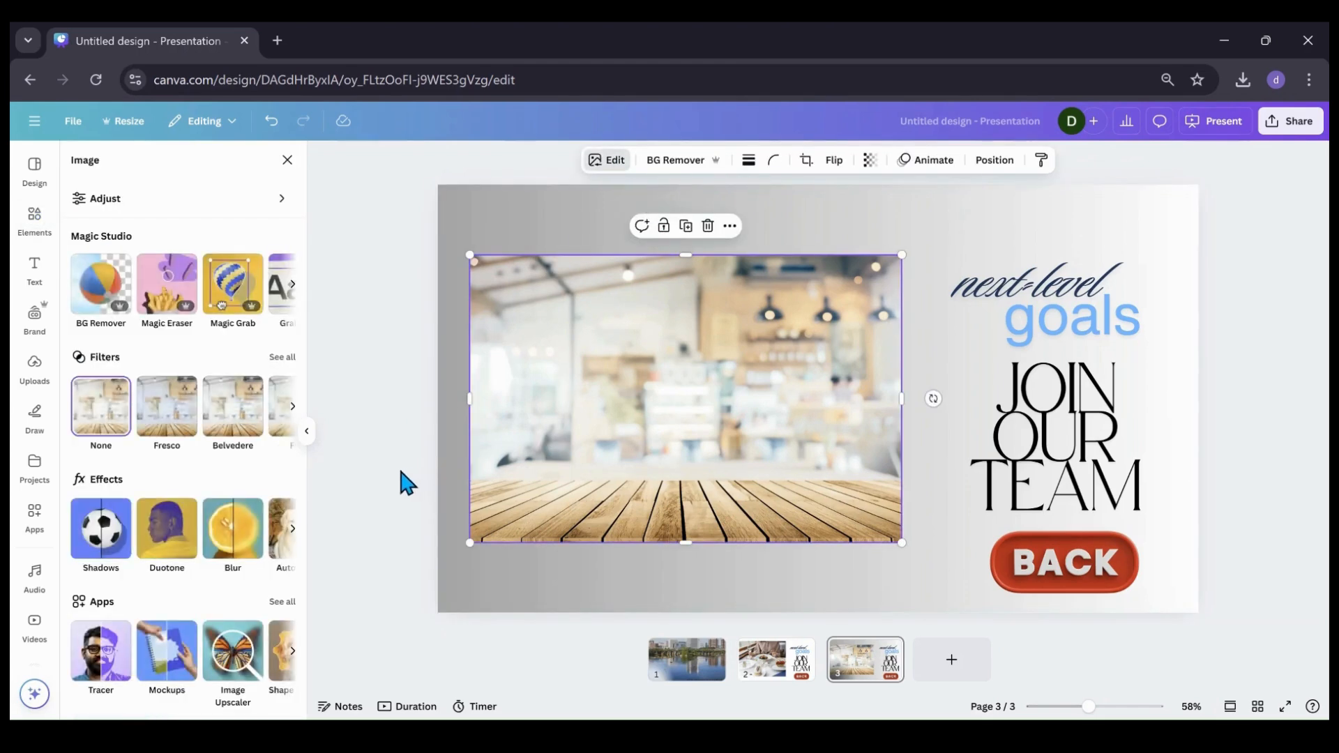
{"action": "left_click", "coordinate": [98, 533]}
{"action": "left_click", "coordinate": [203, 320]}
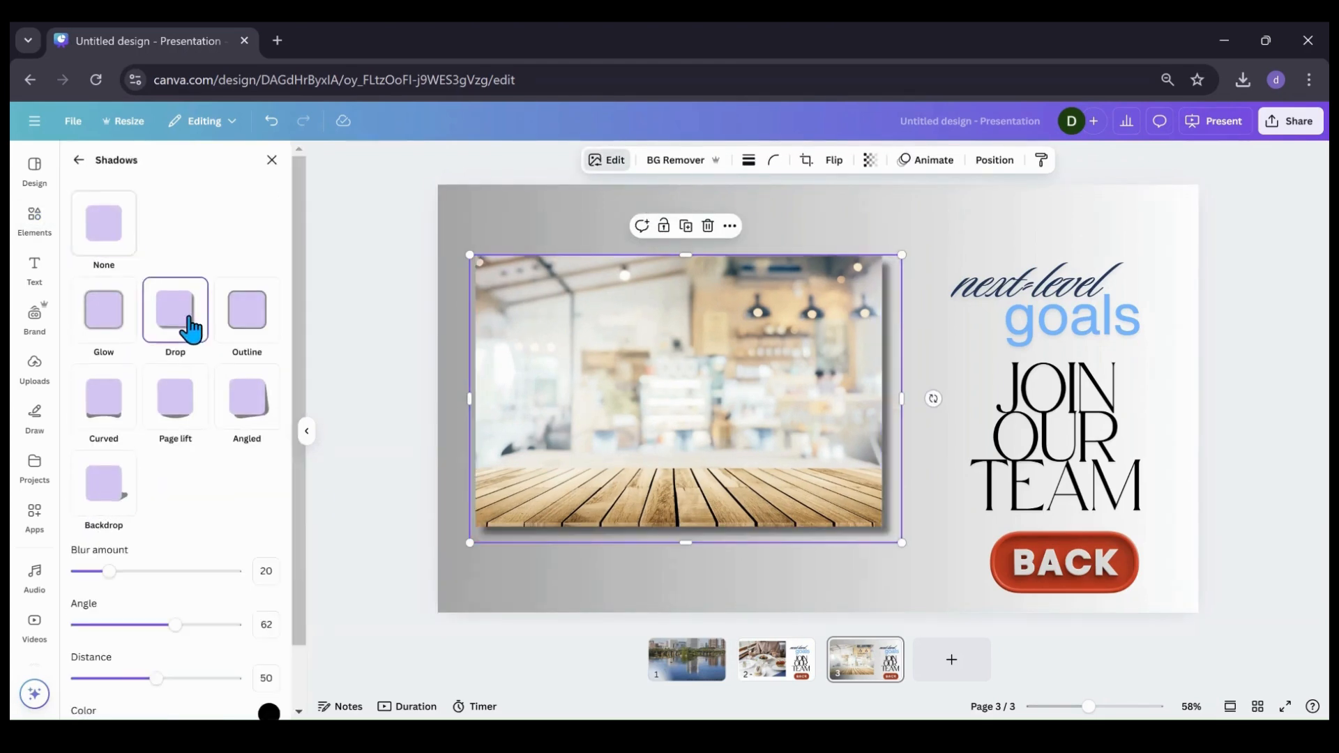
{"action": "left_click", "coordinate": [395, 417]}
{"action": "left_click_drag", "start_coordinate": [546, 478], "coordinate": [673, 443]}
{"action": "left_click", "coordinate": [411, 431]}
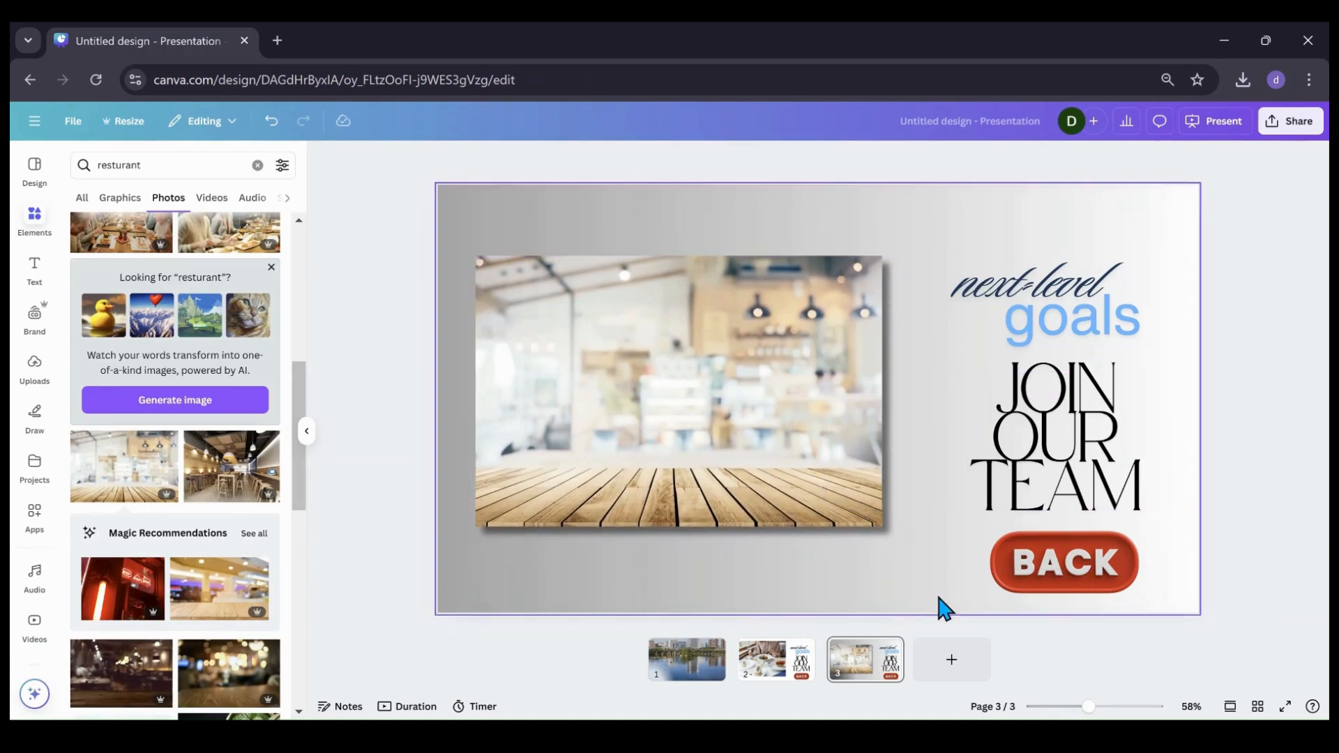
Duplicate page 3 and delete the café photo from the copy.
{"action": "left_click", "coordinate": [886, 650]}
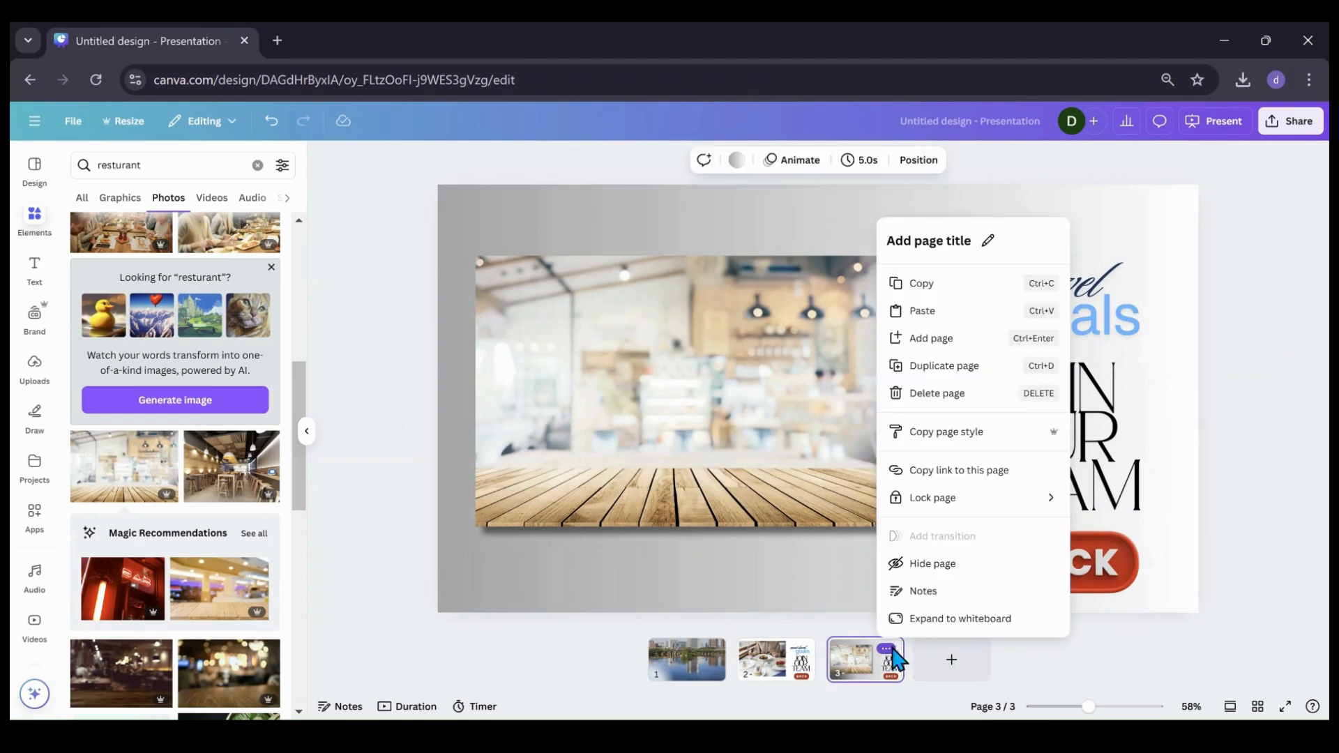
{"action": "left_click", "coordinate": [943, 366]}
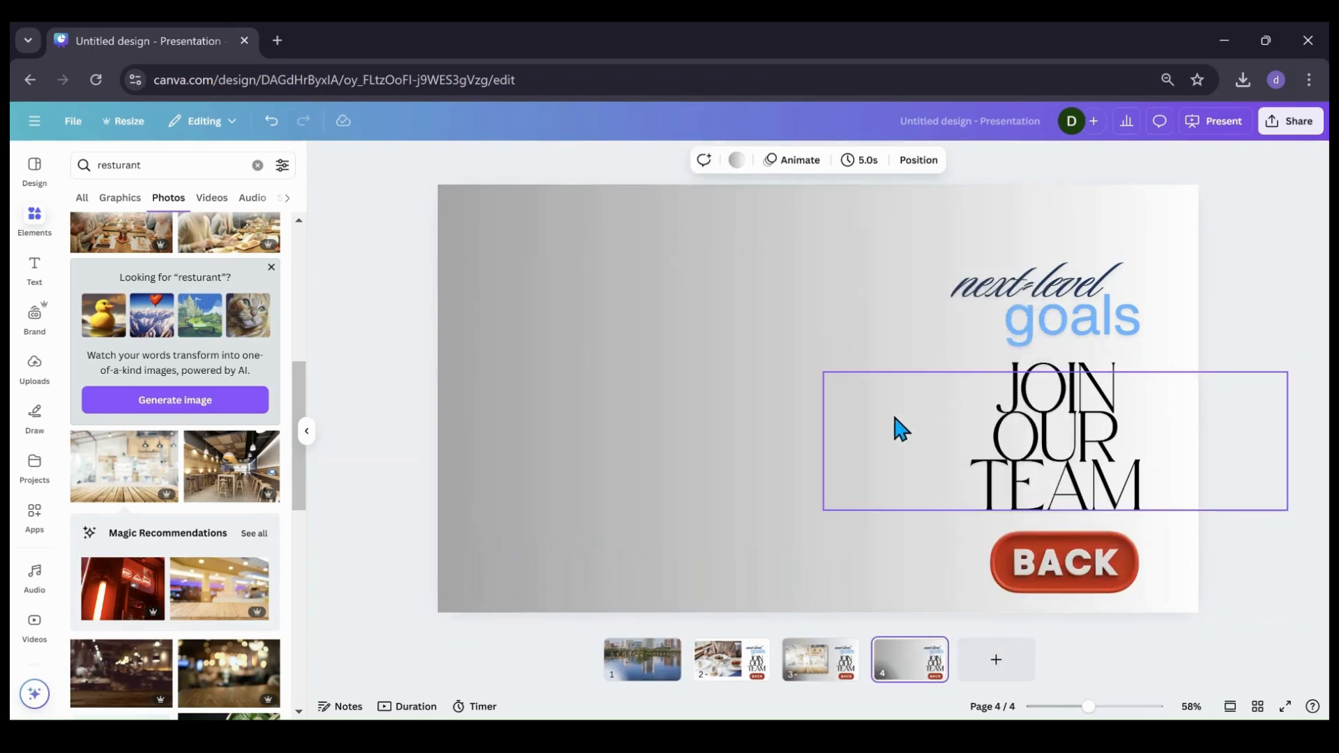
{"action": "left_click", "coordinate": [630, 466]}
{"action": "left_click", "coordinate": [707, 225]}
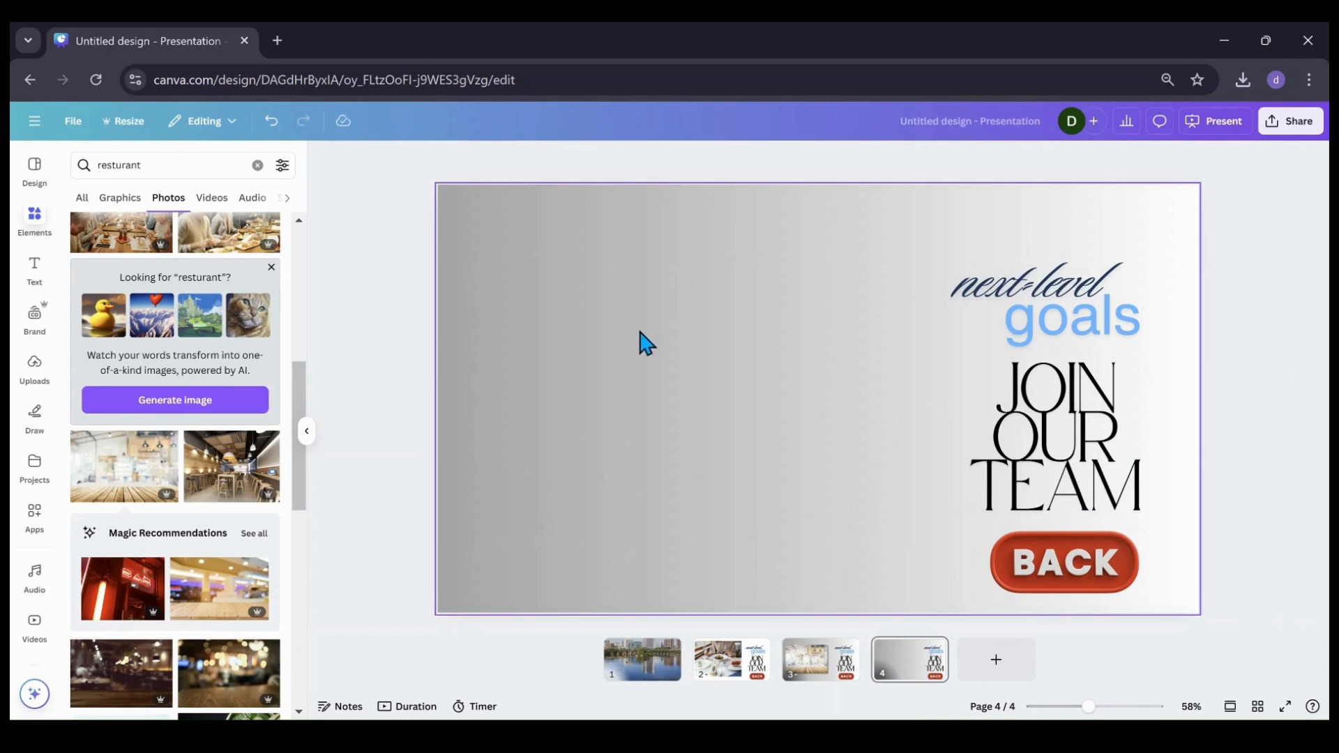
Set the background of page 4 to the red-to-orange gradient.
{"action": "left_click", "coordinate": [607, 375]}
{"action": "left_click", "coordinate": [720, 162]}
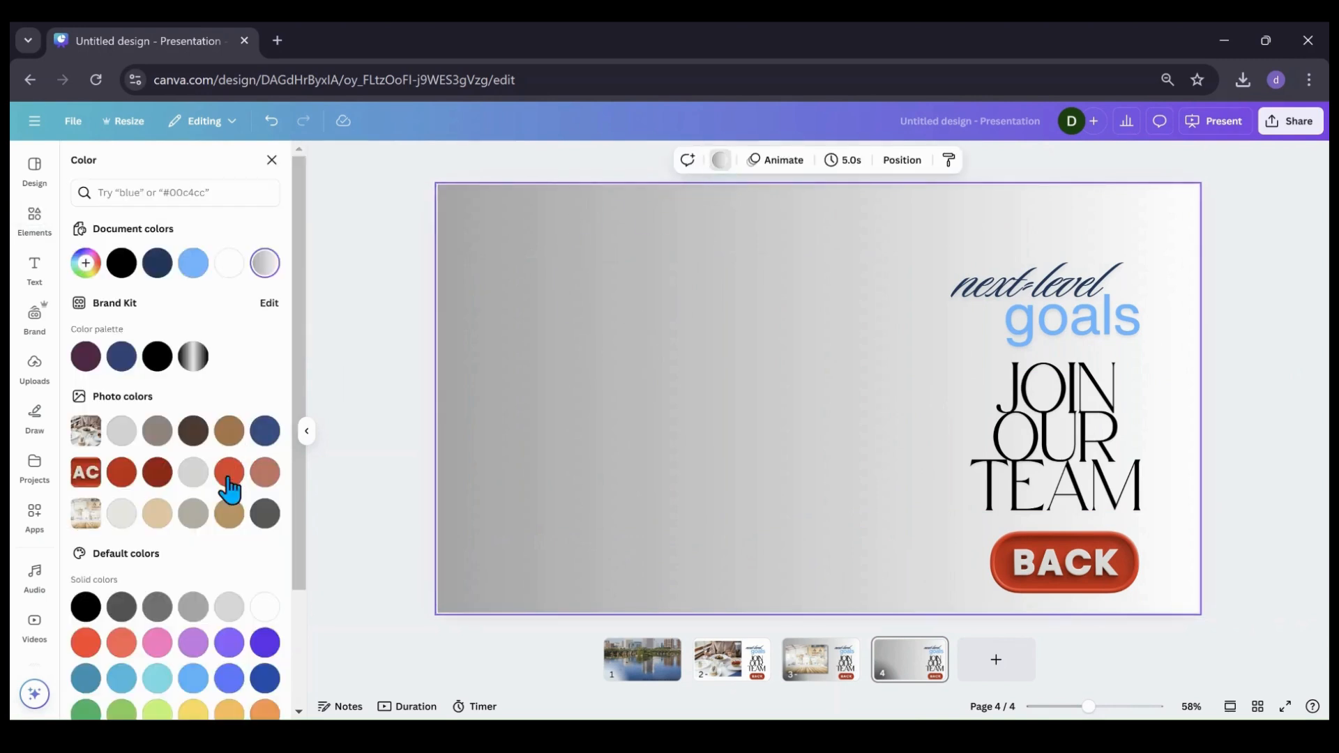
{"action": "left_click", "coordinate": [228, 622]}
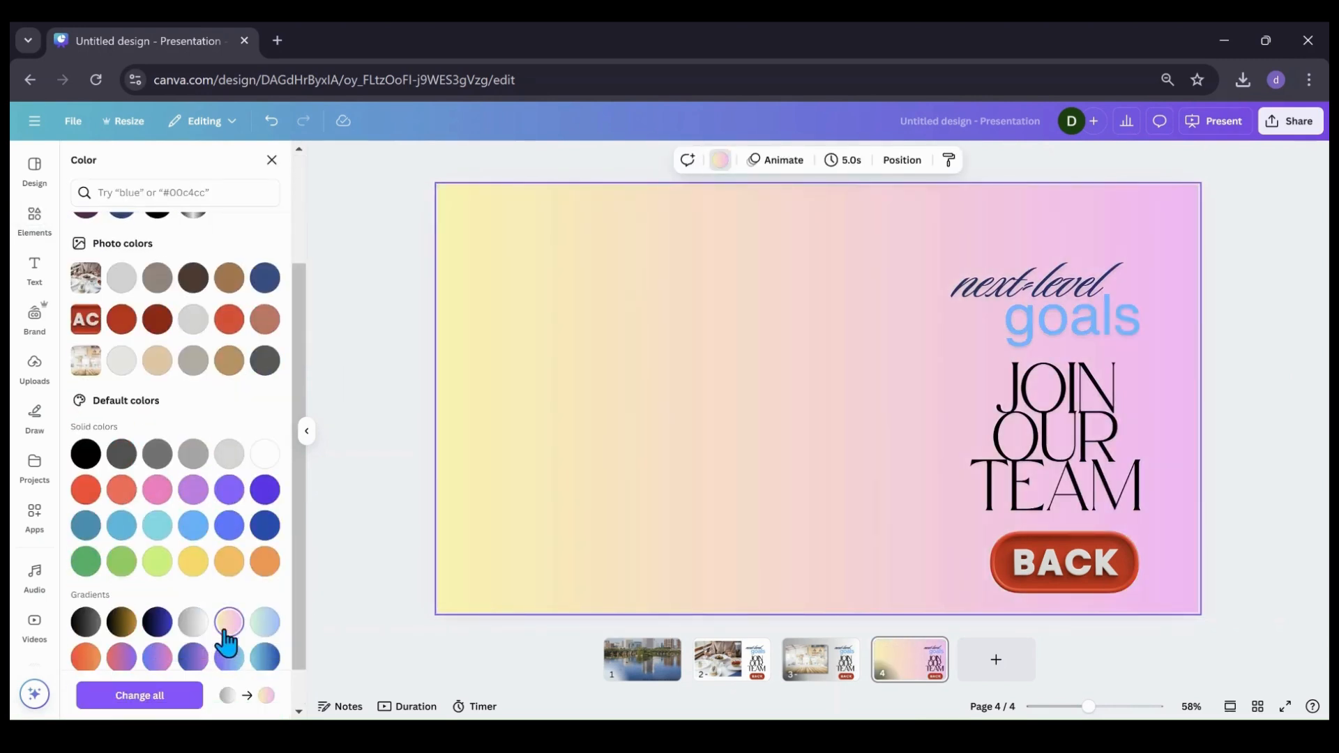
{"action": "left_click", "coordinate": [97, 657]}
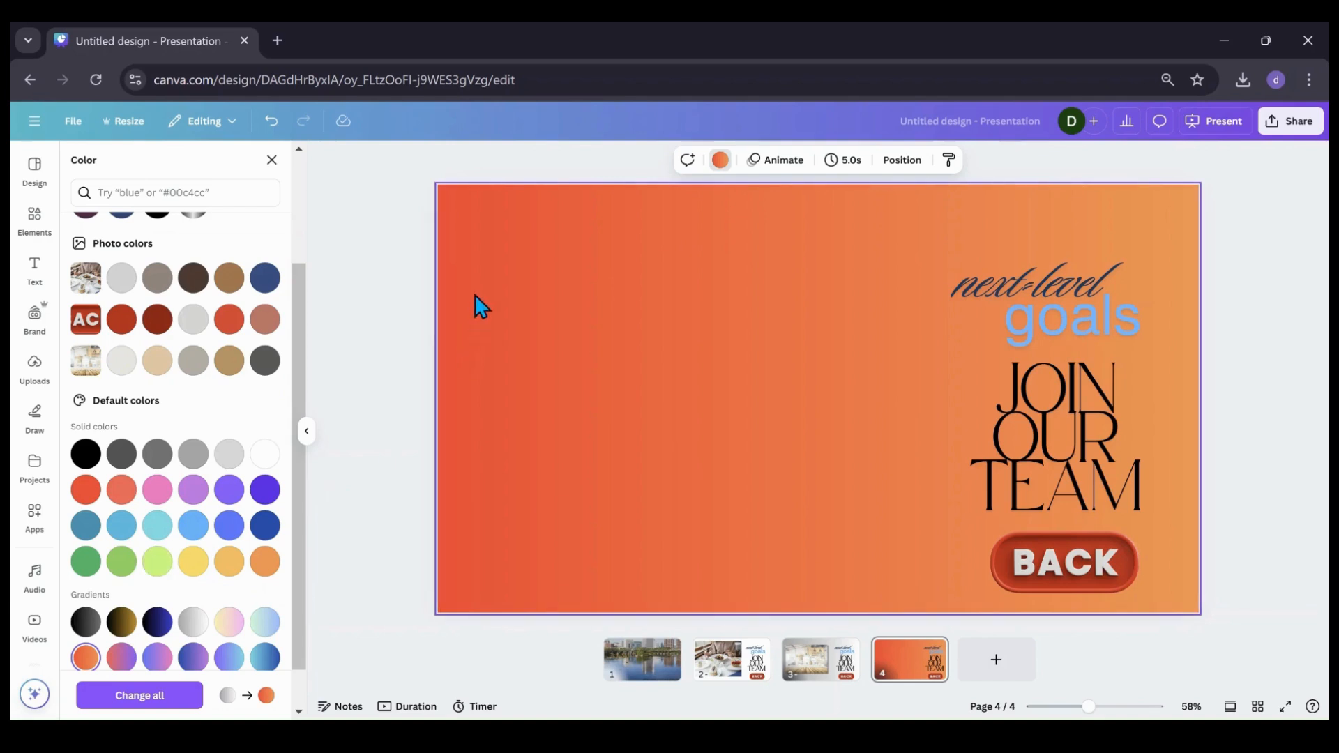
{"action": "left_click", "coordinate": [272, 160]}
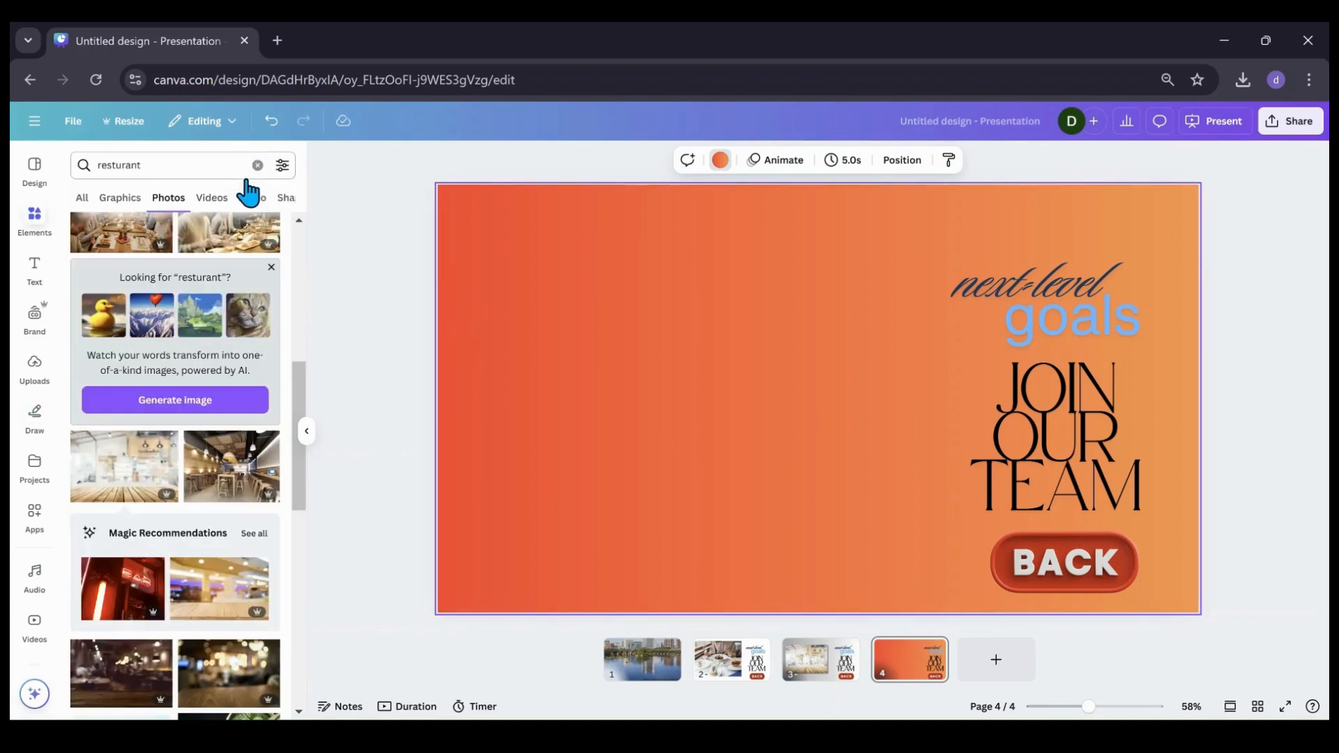
Search the photos for "court" and add the image of the columned courthouse to page 4.
{"action": "left_click_drag", "start_coordinate": [150, 165], "coordinate": [109, 171]}
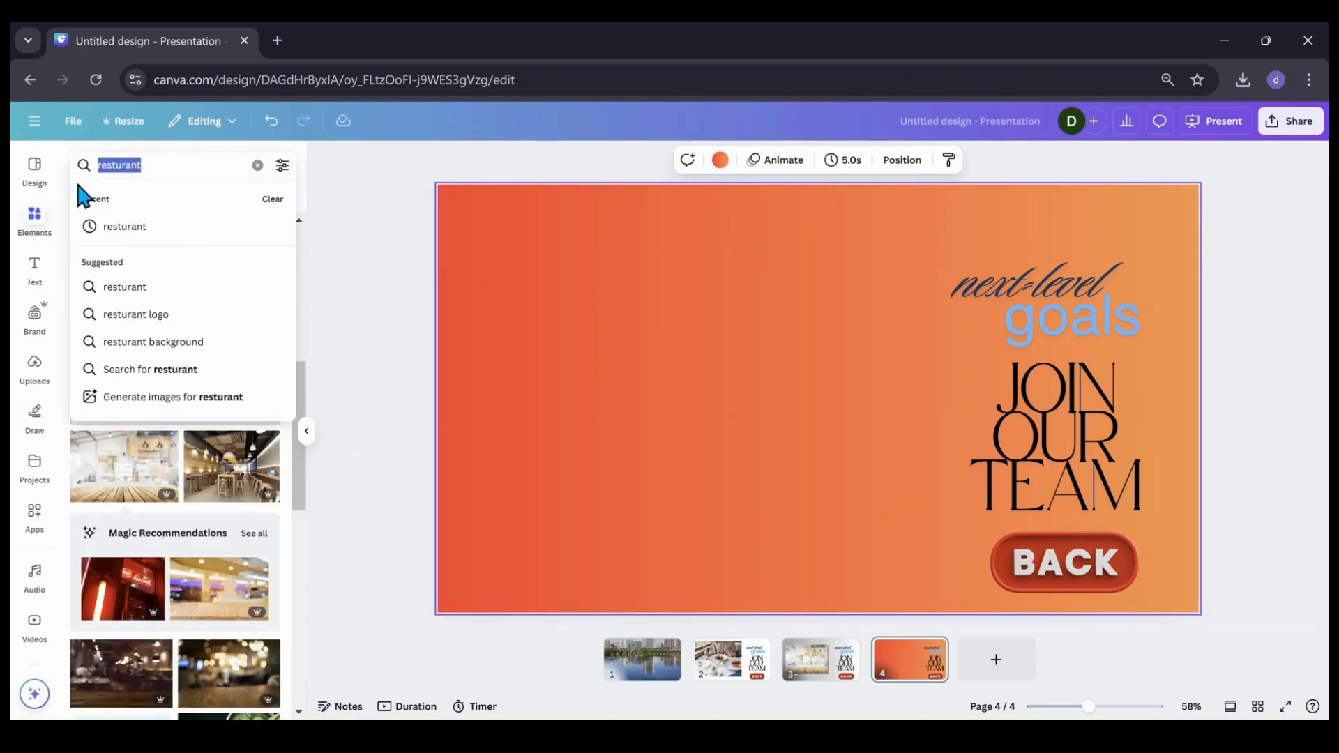
{"action": "type", "text": "court"}
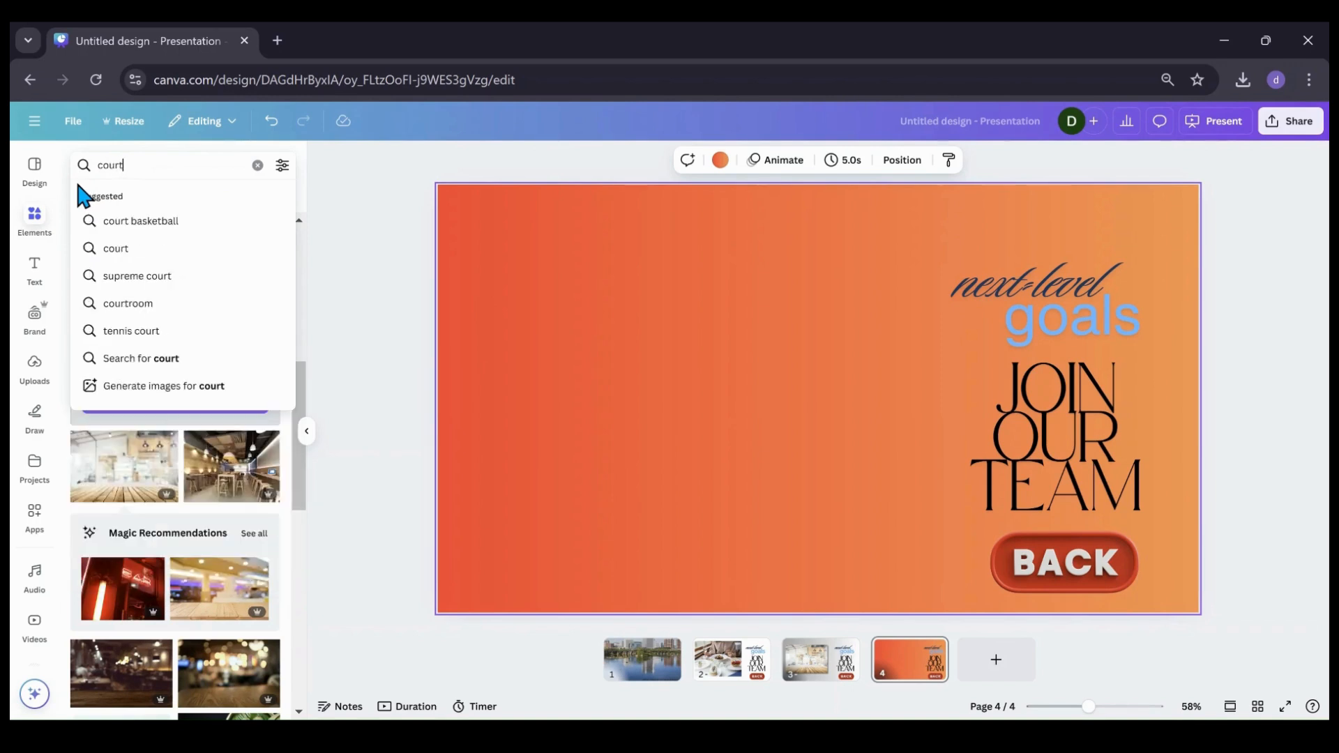
{"action": "key", "text": "Return"}
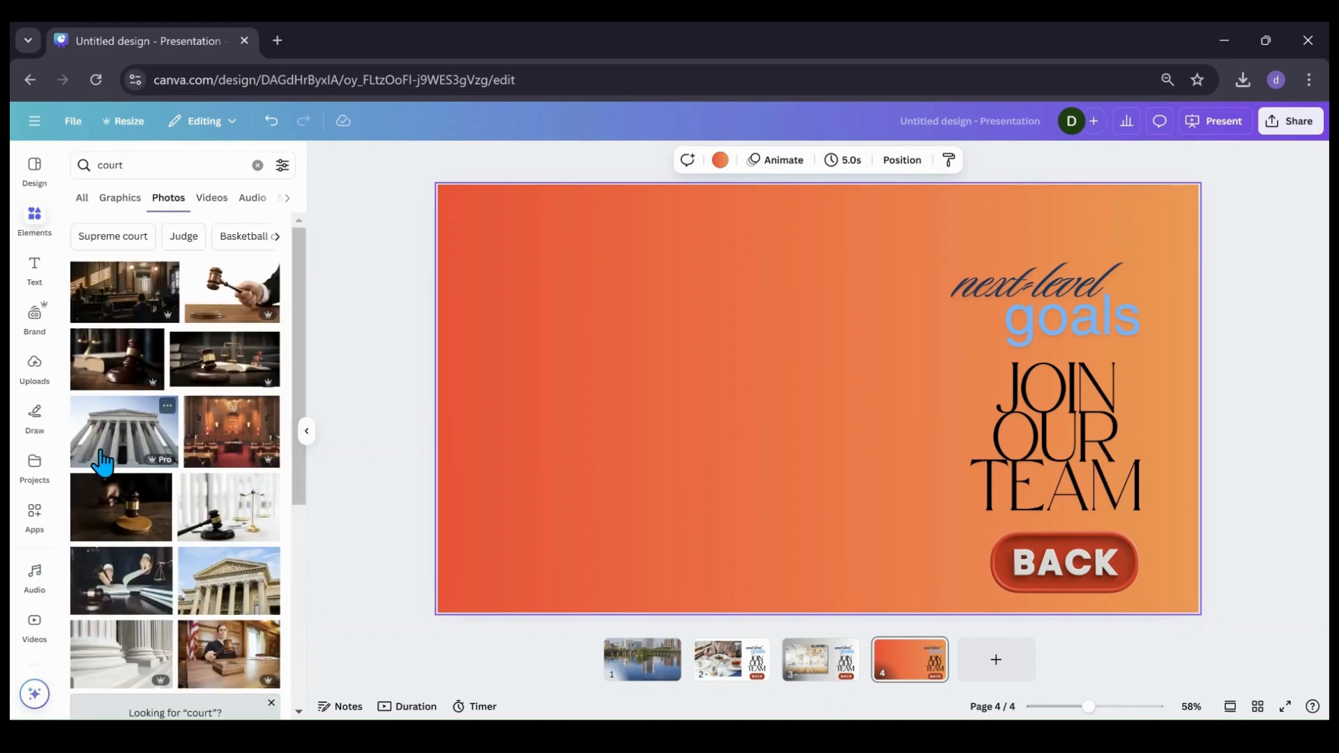
{"action": "left_click", "coordinate": [106, 460]}
{"action": "left_click_drag", "start_coordinate": [726, 413], "coordinate": [699, 385]}
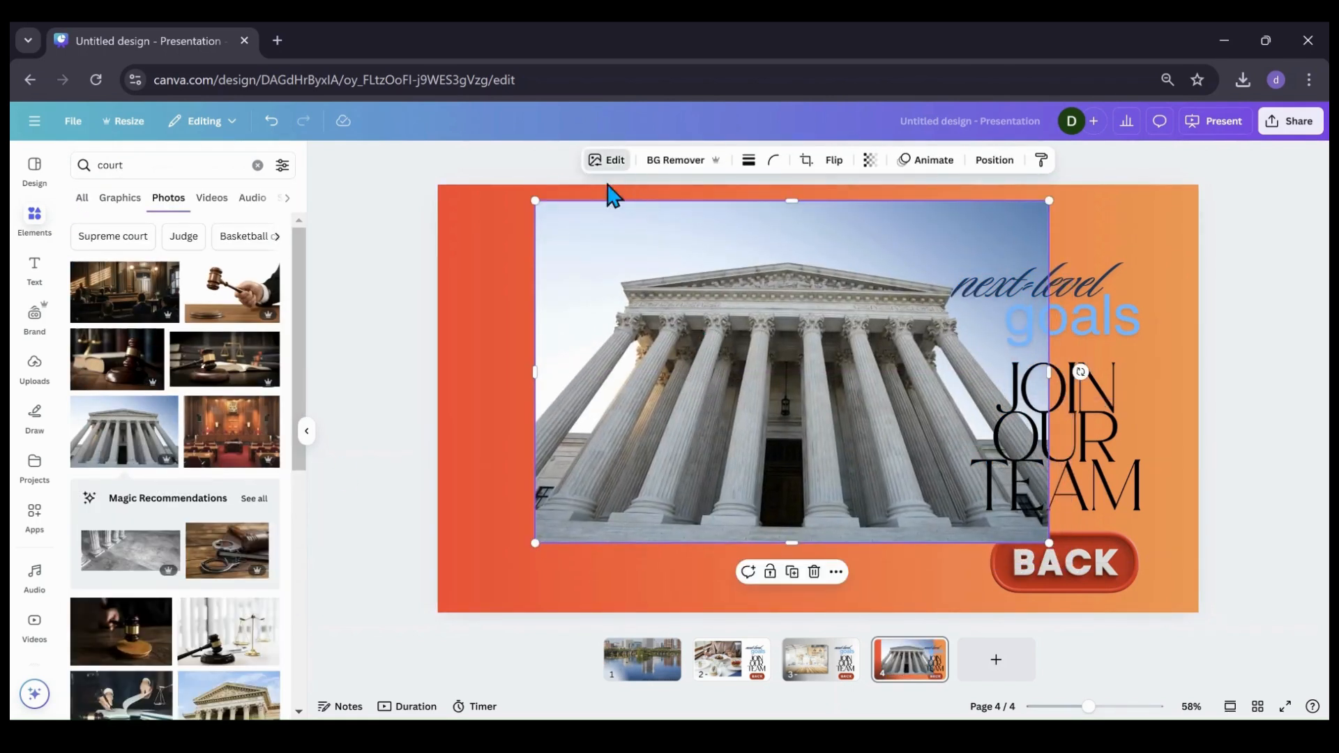
Apply a Drop shadow effect to the courthouse photo.
{"action": "left_click", "coordinate": [607, 159]}
{"action": "left_click", "coordinate": [111, 558]}
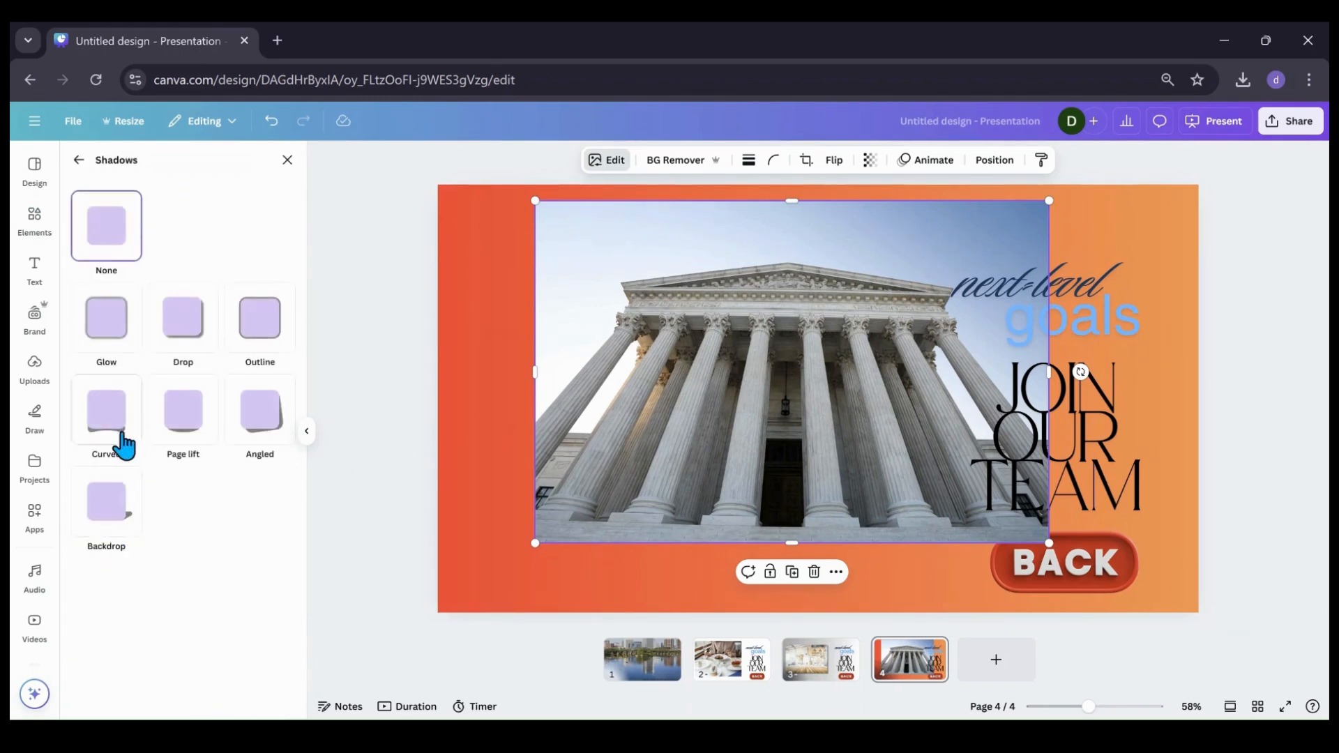
{"action": "left_click", "coordinate": [179, 361]}
Shrink the courthouse photo and position it beside the text on page 4 without overlapping it.
{"action": "left_click_drag", "start_coordinate": [690, 437], "coordinate": [633, 442]}
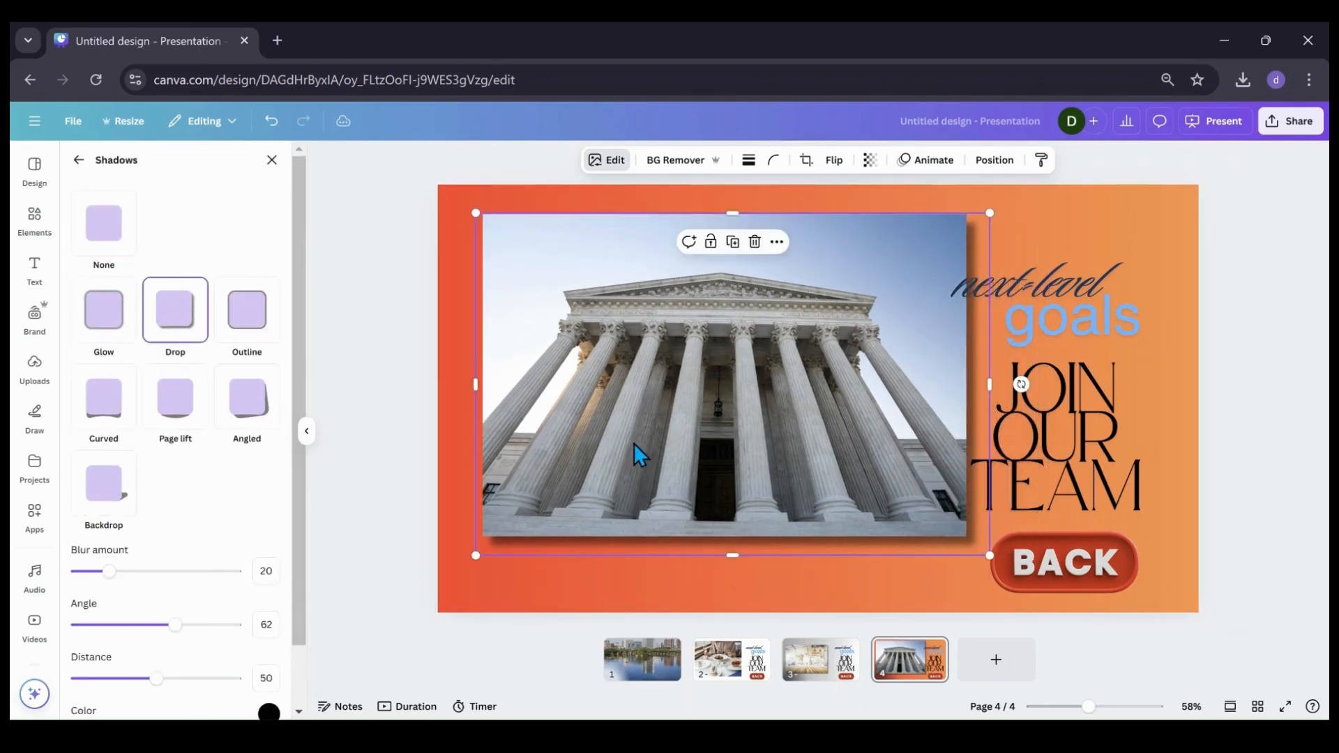
{"action": "left_click_drag", "start_coordinate": [989, 212], "coordinate": [911, 265]}
{"action": "mouse_move", "coordinate": [788, 381]}
{"action": "left_mouse_down"}
{"action": "mouse_move", "coordinate": [800, 353]}
{"action": "mouse_move", "coordinate": [798, 376]}
{"action": "left_mouse_up"}
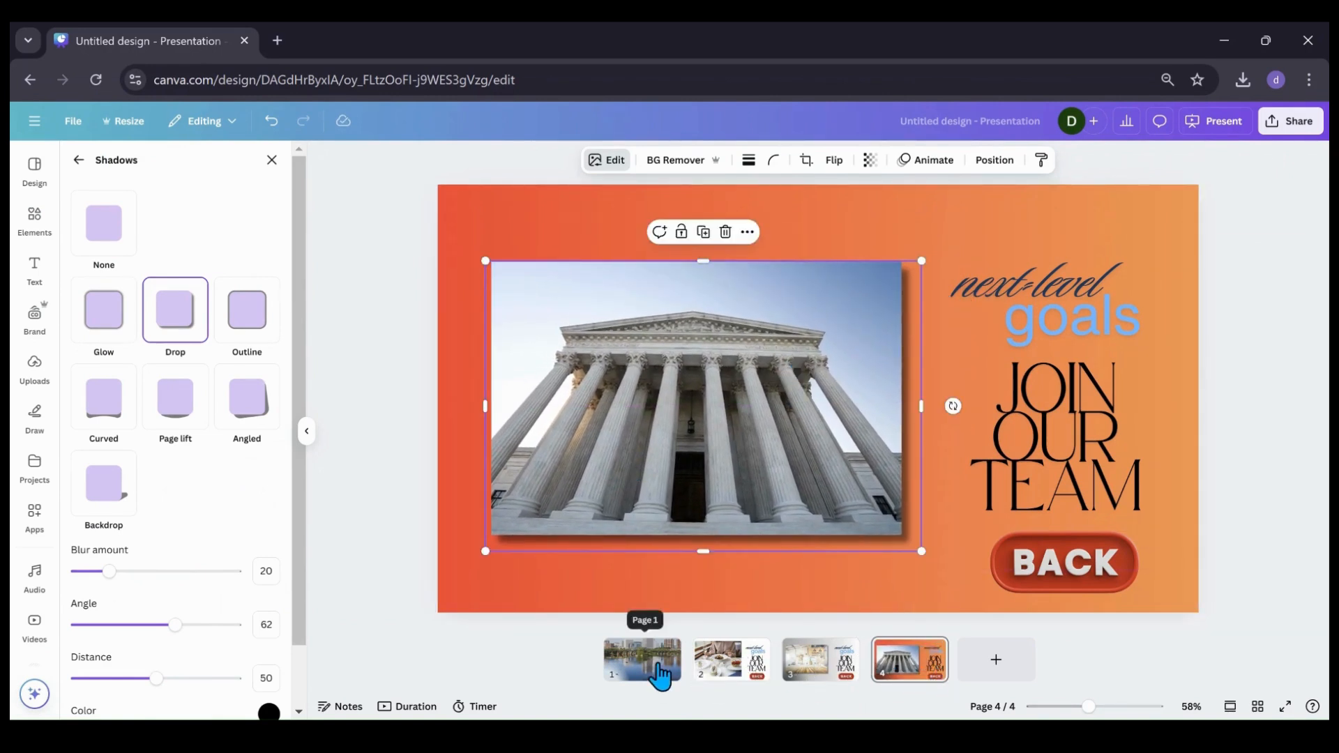
{"action": "mouse_move", "coordinate": [765, 467]}
{"action": "left_mouse_down"}
{"action": "mouse_move", "coordinate": [758, 457]}
{"action": "mouse_move", "coordinate": [766, 464]}
{"action": "left_mouse_up"}
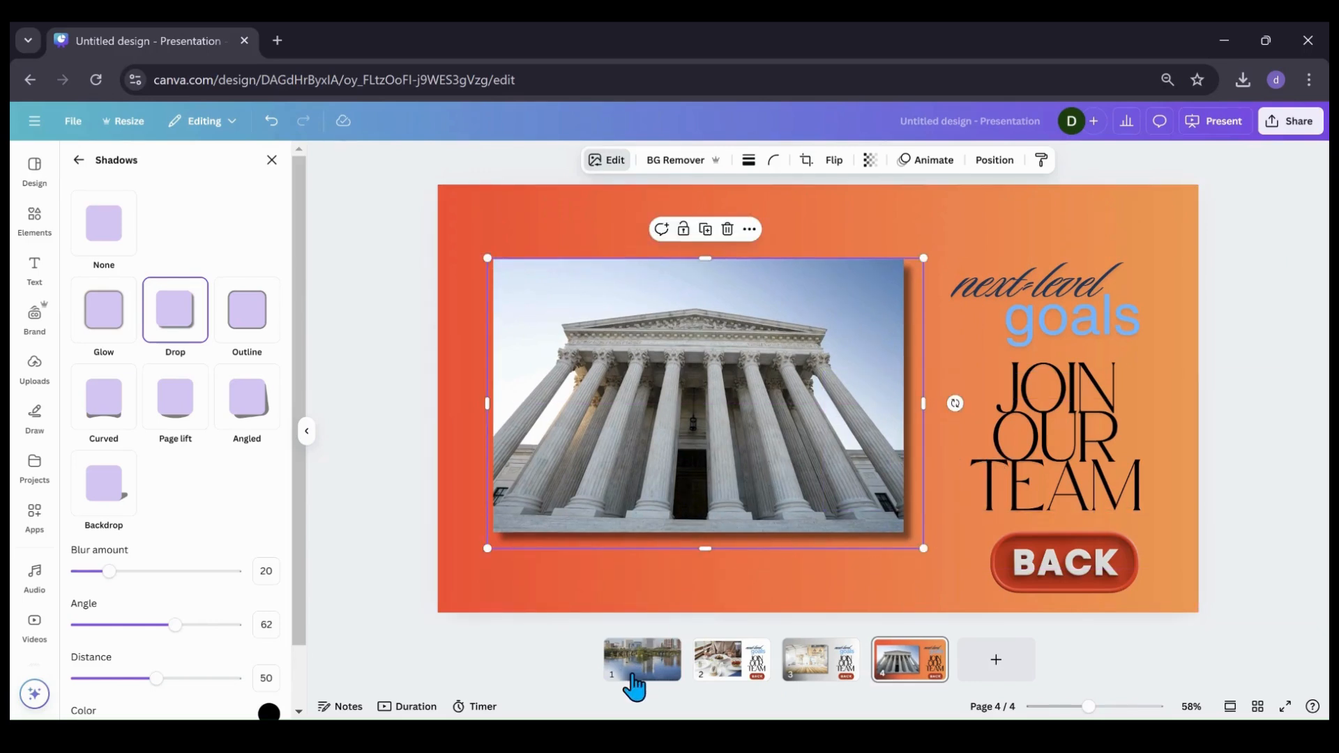
Link the transparent circle over the Mexican Bar & Grill marker on page 1 to page 2.
{"action": "left_click", "coordinate": [272, 160]}
{"action": "left_click", "coordinate": [626, 670]}
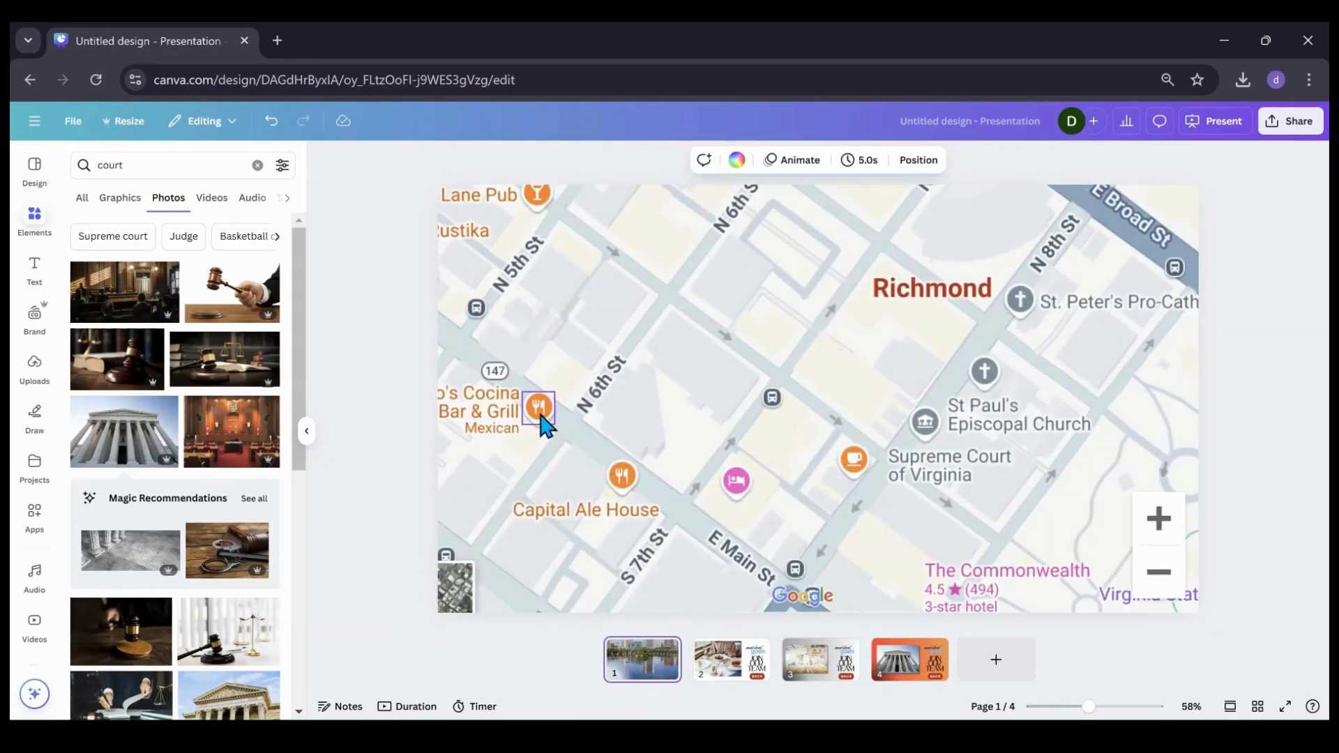
{"action": "left_click", "coordinate": [540, 412]}
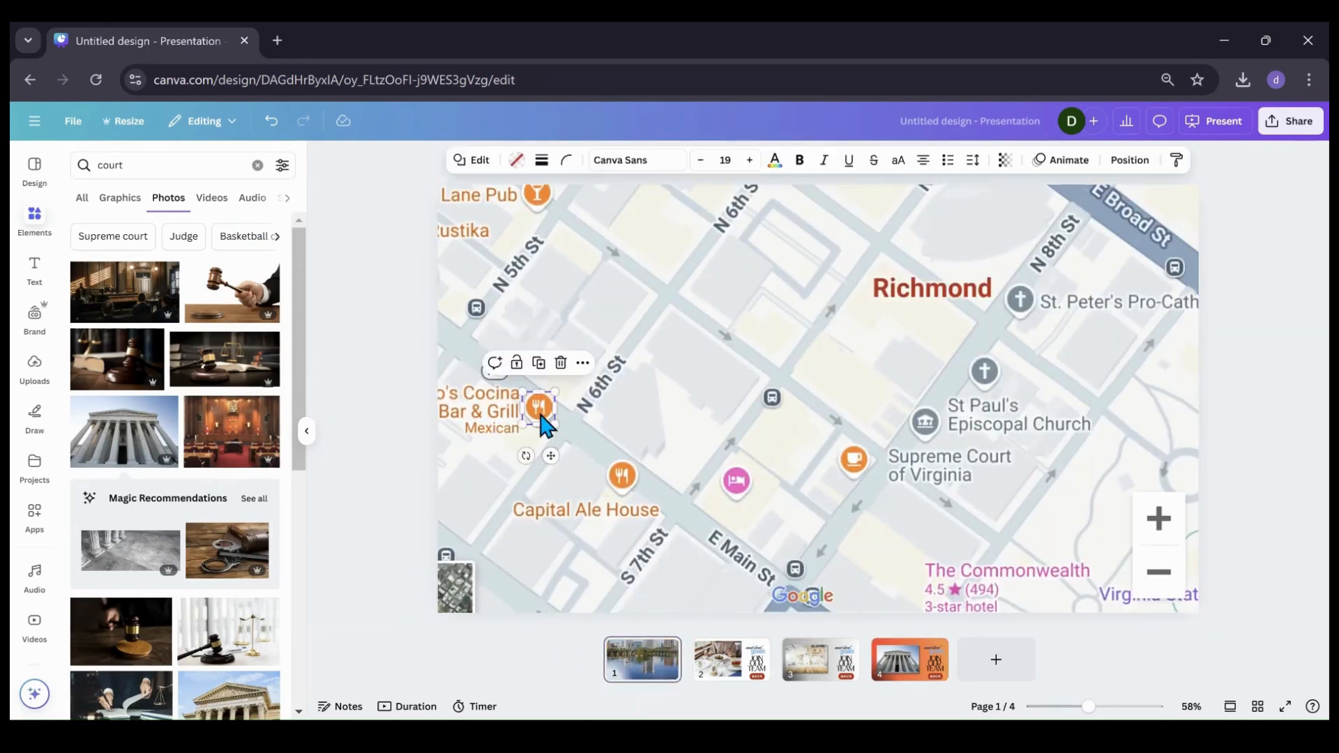
{"action": "left_click", "coordinate": [582, 362]}
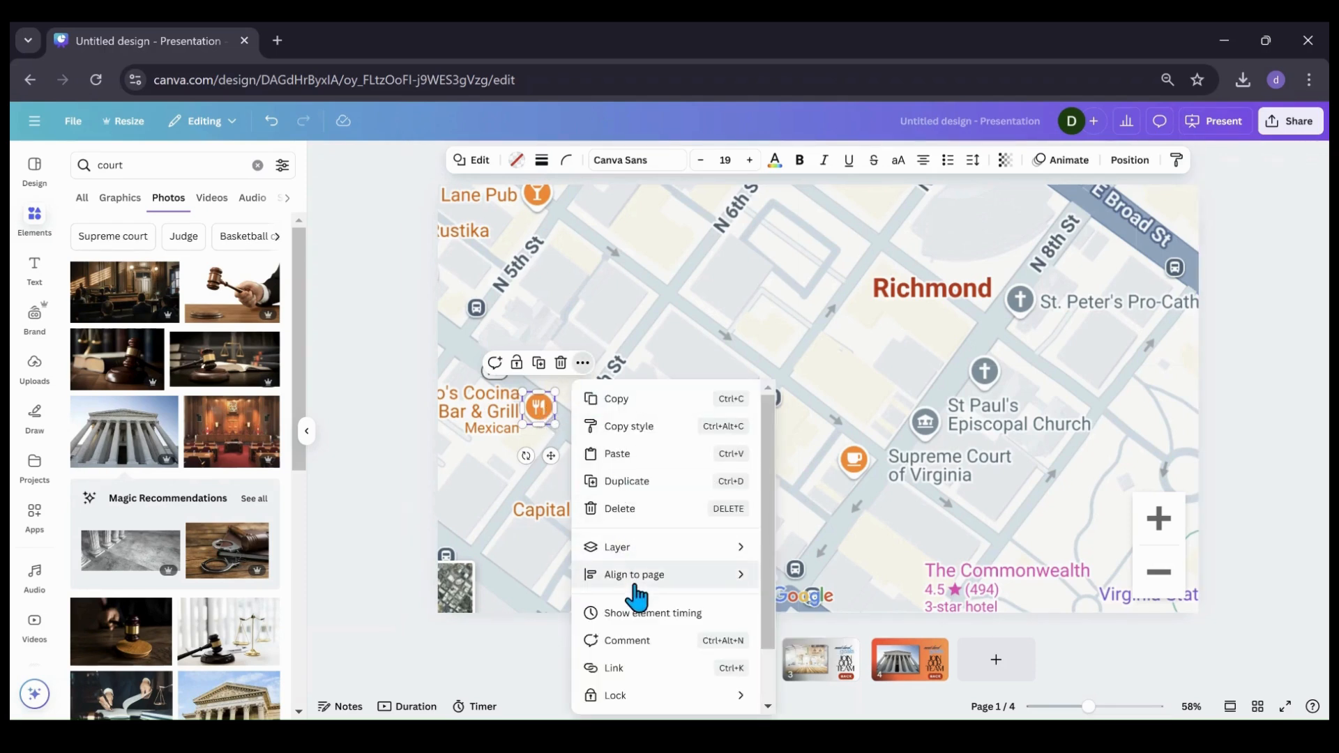
{"action": "left_click", "coordinate": [641, 668]}
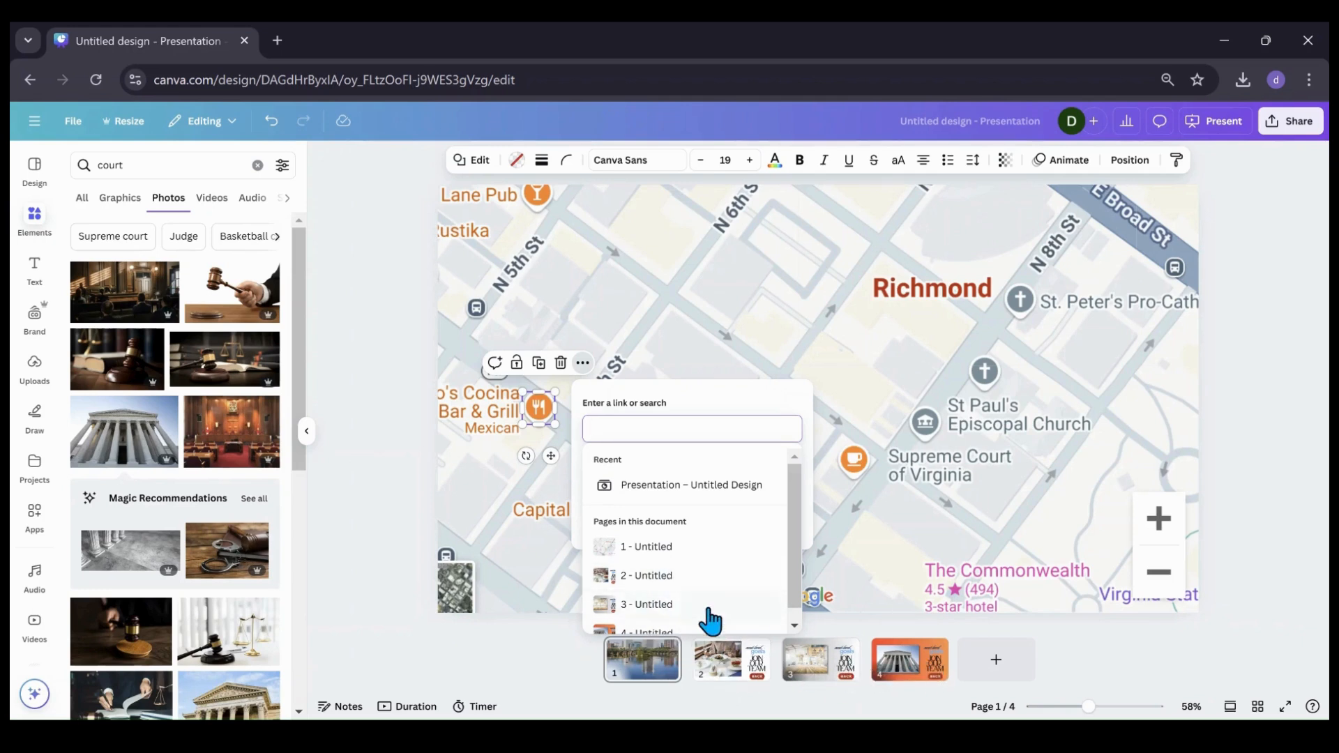
{"action": "left_click", "coordinate": [637, 576]}
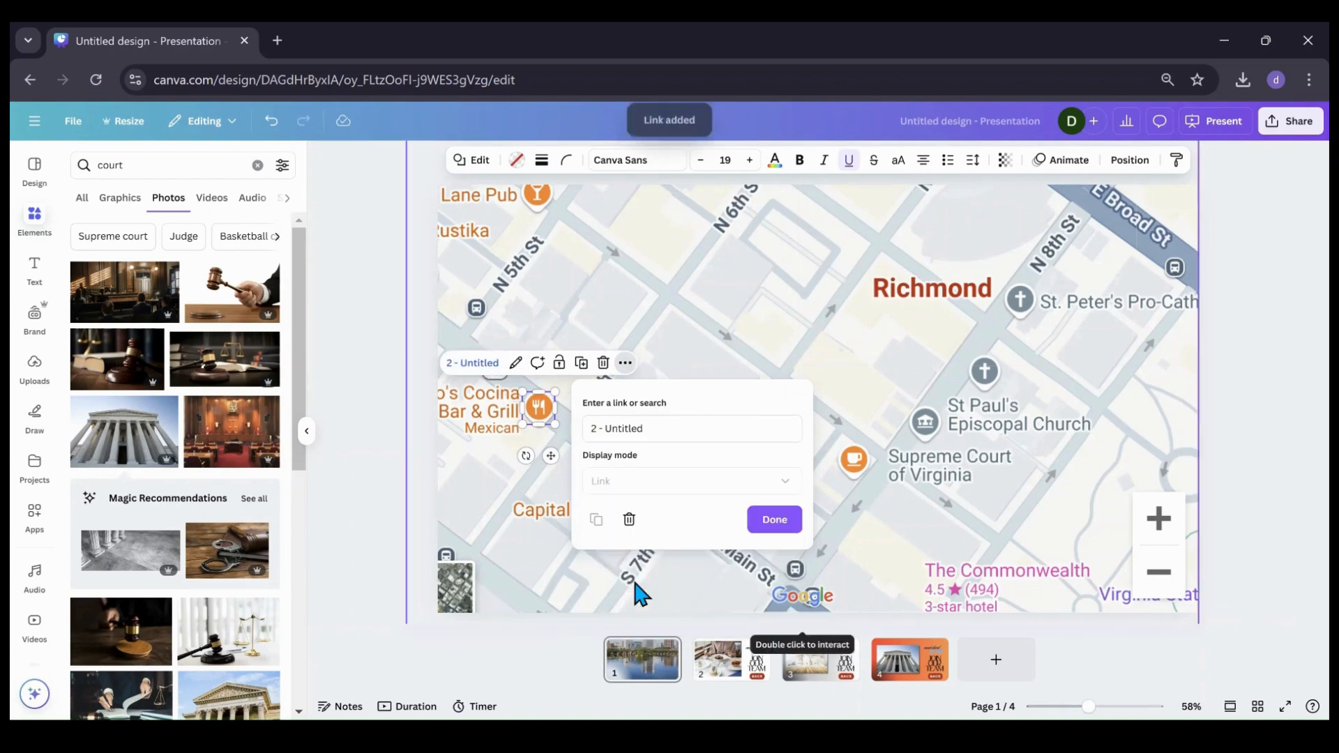
{"action": "left_click", "coordinate": [489, 496]}
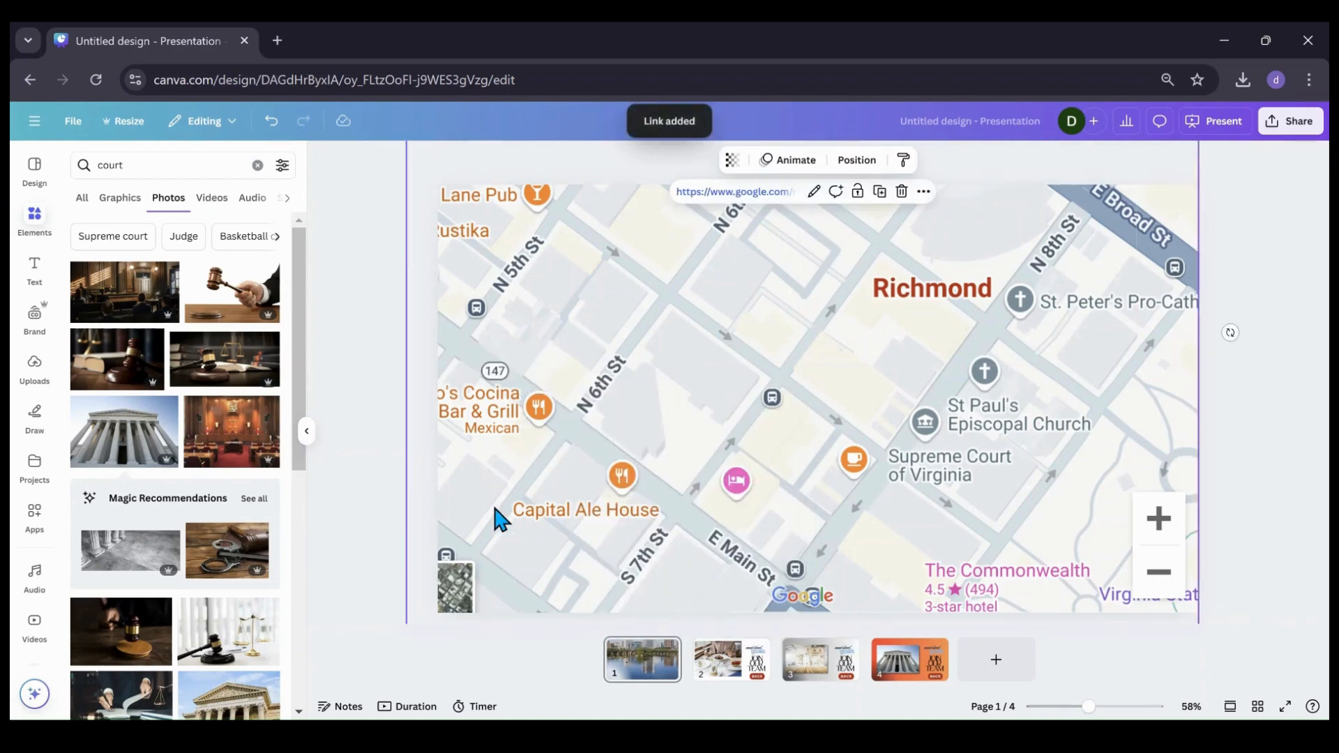
Link the transparent circle over the Capital Ale House marker to page 3.
{"action": "left_click", "coordinate": [631, 477]}
{"action": "left_click", "coordinate": [666, 433]}
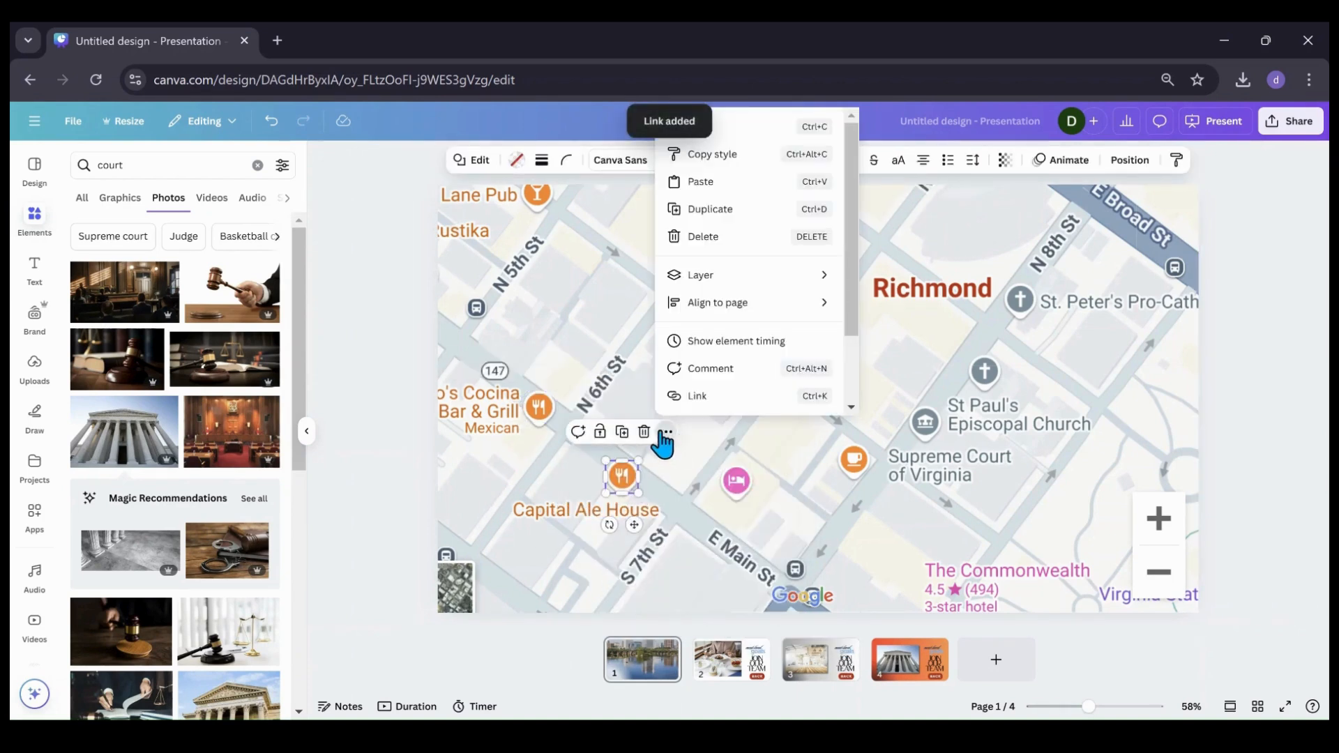
{"action": "left_click", "coordinate": [706, 399]}
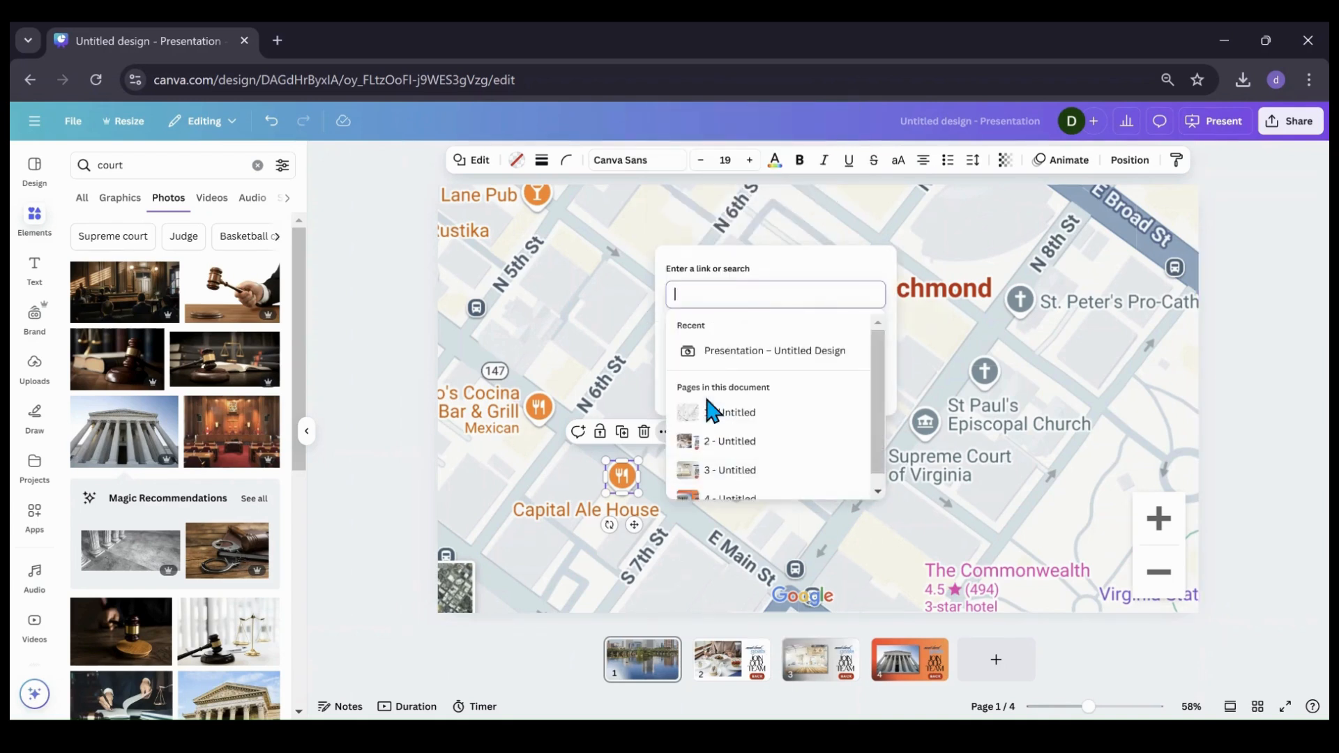
{"action": "left_click", "coordinate": [711, 471]}
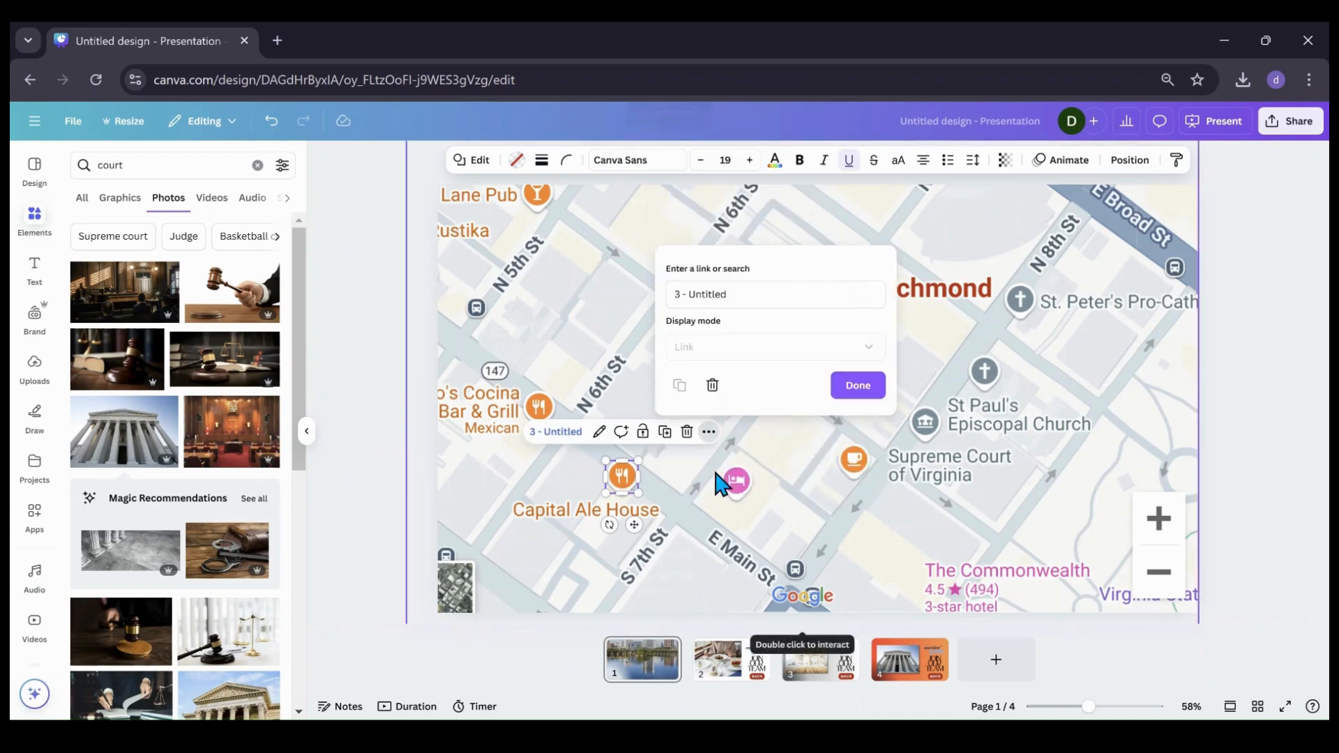
Link the transparent circle over the orange cup marker beside the Supreme Court of Virginia label to page 4.
{"action": "left_click", "coordinate": [859, 470]}
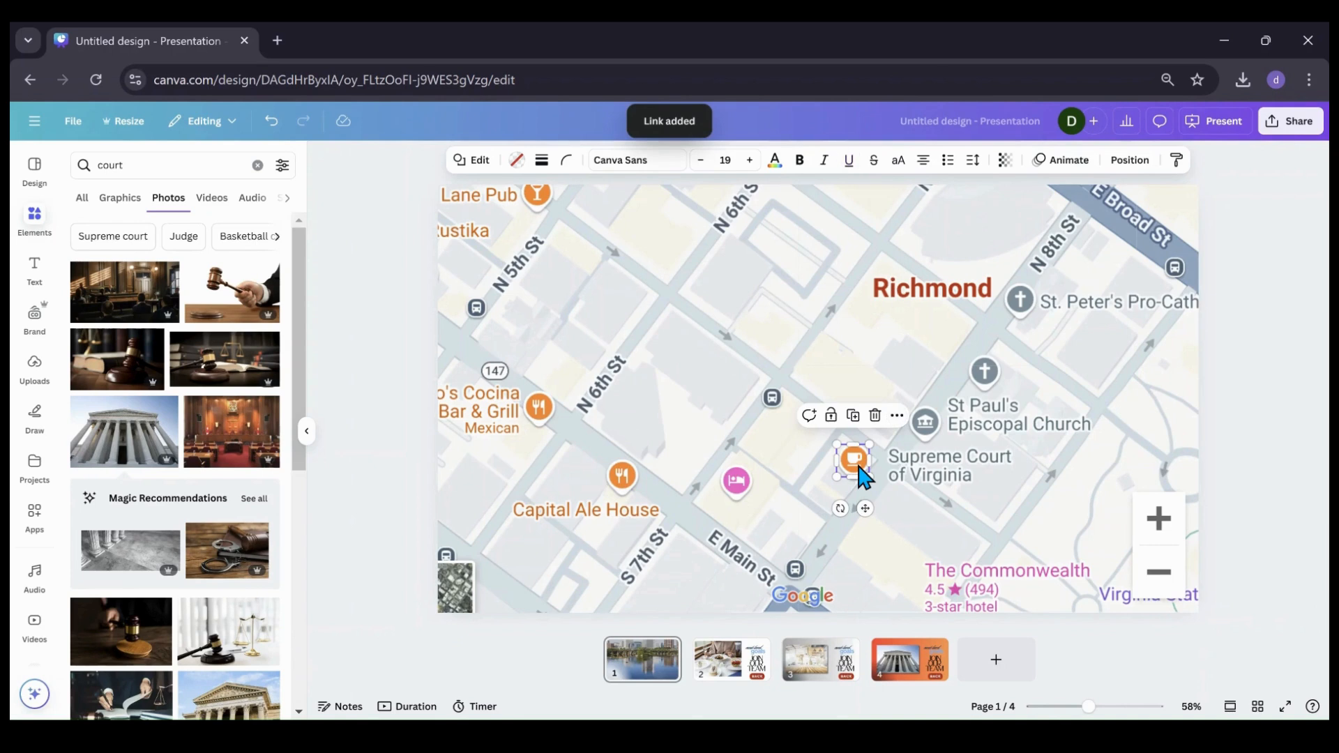
{"action": "left_click", "coordinate": [895, 417]}
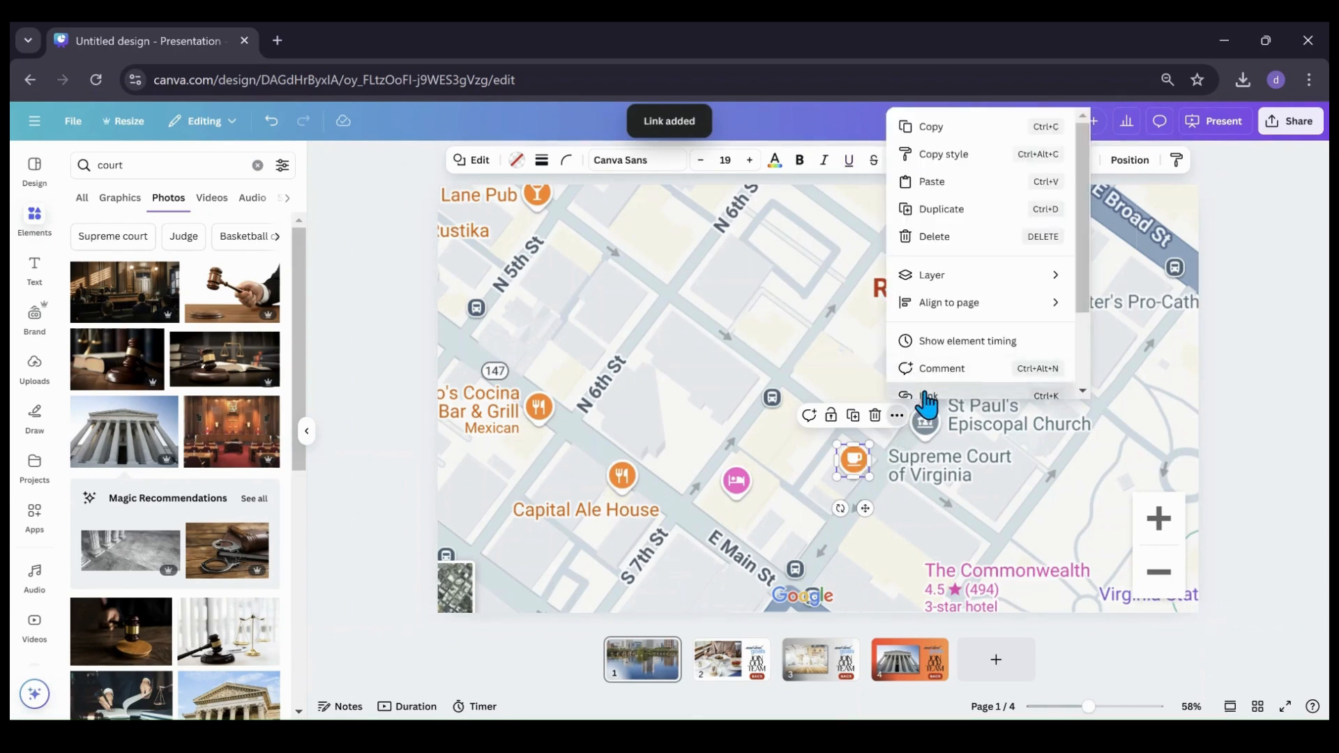
{"action": "left_click", "coordinate": [922, 396]}
{"action": "scroll", "coordinate": [941, 446], "scroll_direction": "down", "scroll_amount": 1}
{"action": "left_click", "coordinate": [950, 474]}
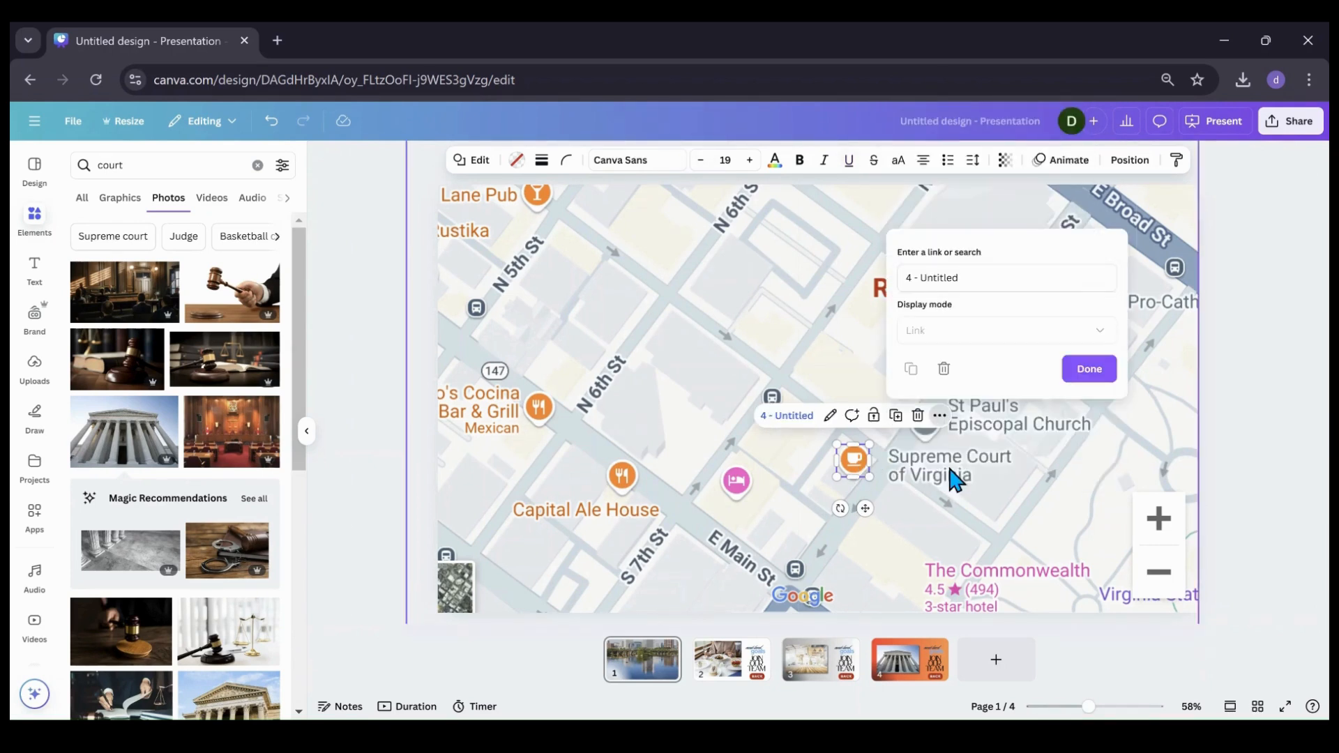
Link the BACK button on page 2 to the map on page 1.
{"action": "left_click", "coordinate": [736, 673]}
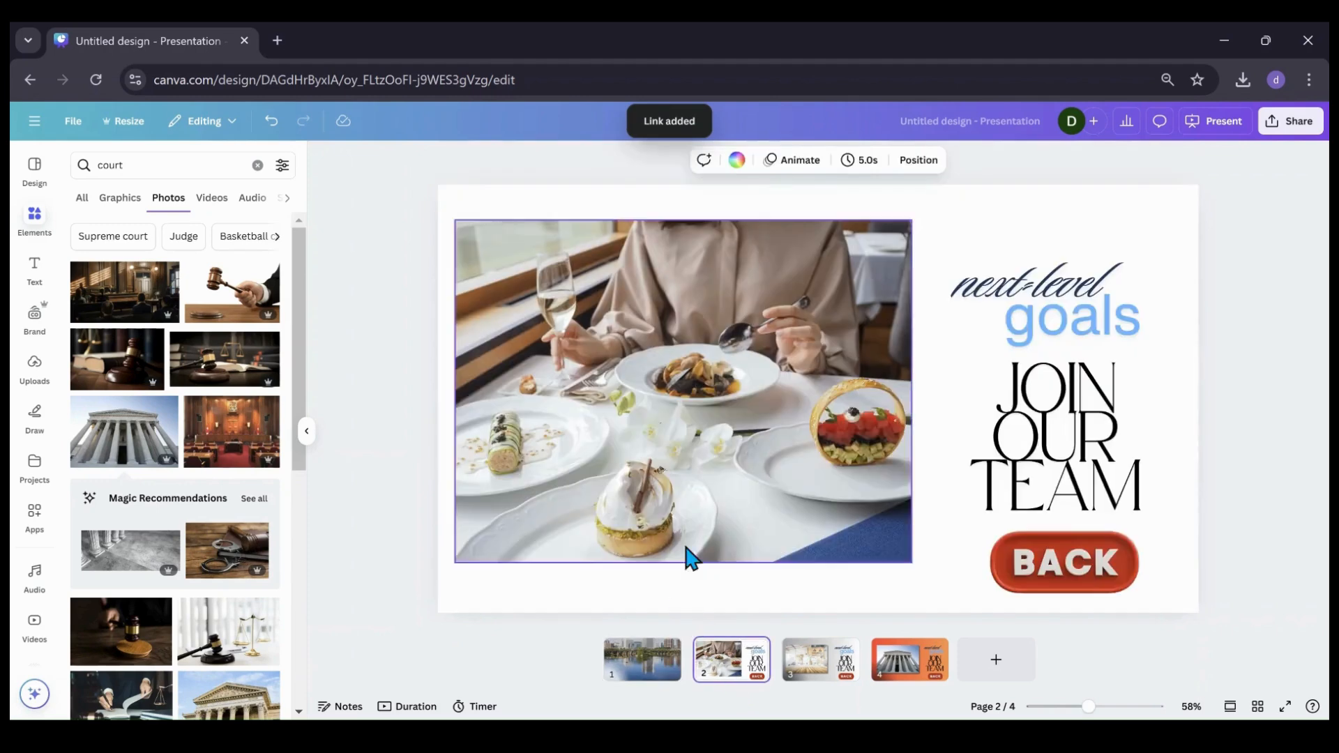
{"action": "left_click", "coordinate": [1091, 594]}
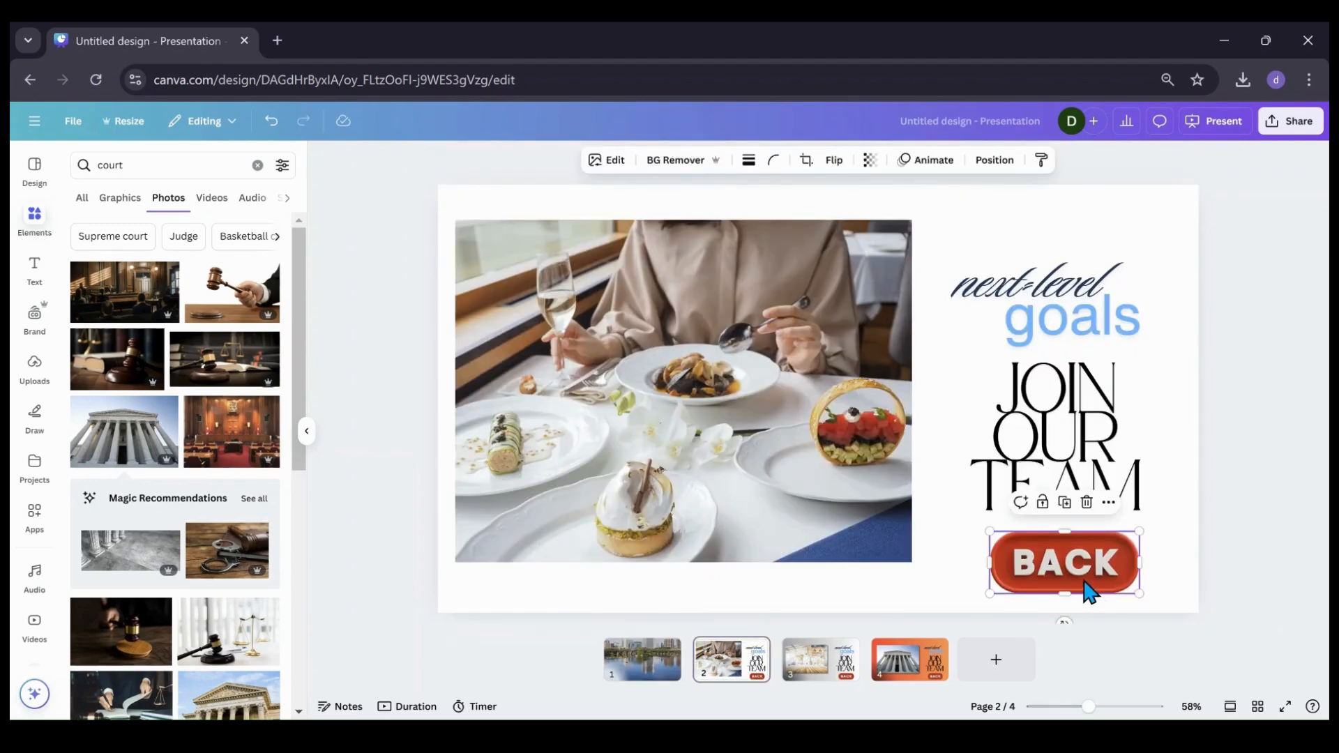
{"action": "left_click", "coordinate": [1108, 504]}
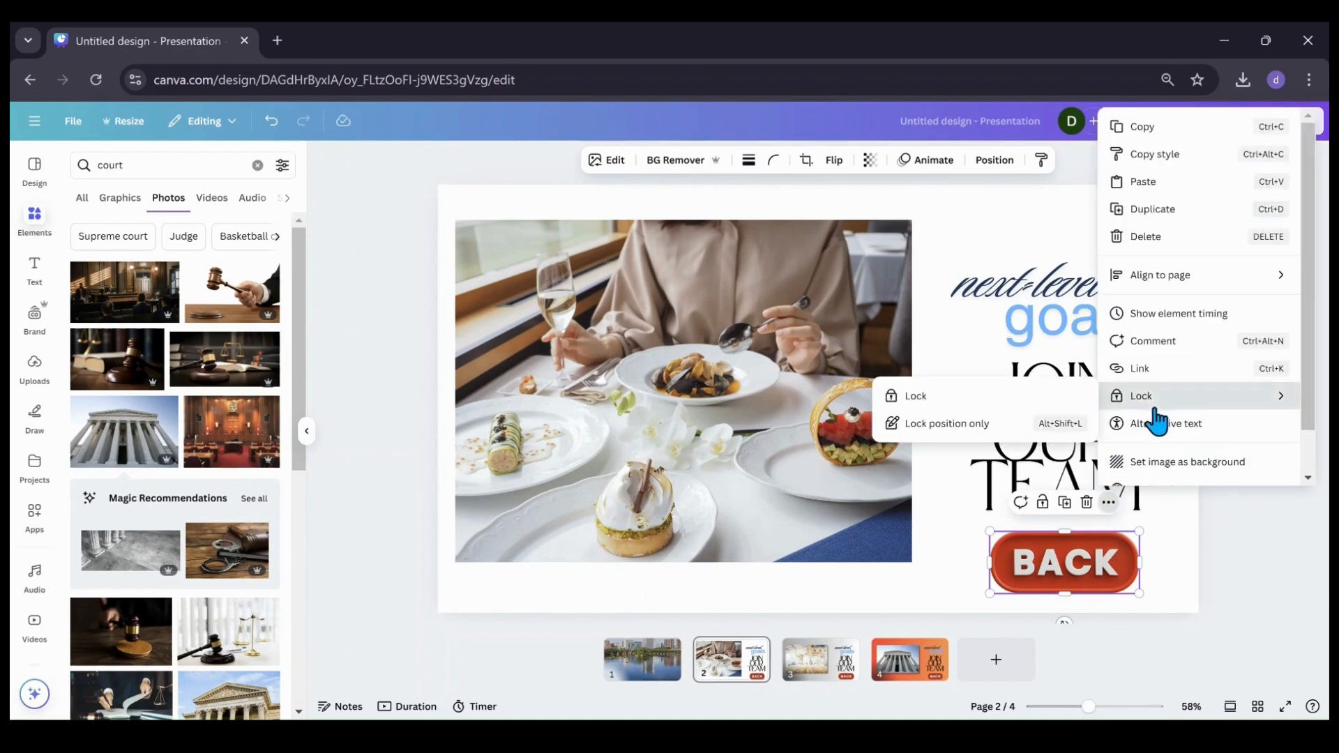
{"action": "scroll", "coordinate": [1160, 417], "scroll_direction": "down", "scroll_amount": 1}
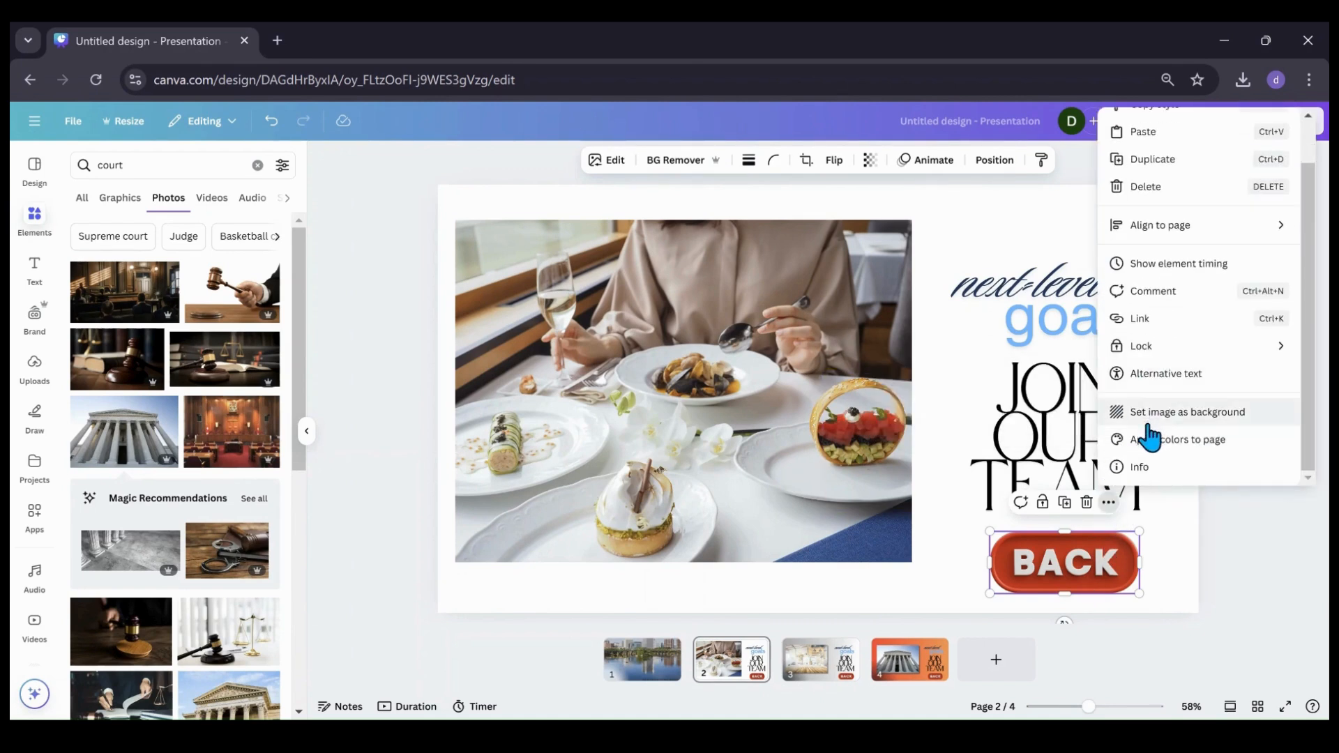
{"action": "left_click", "coordinate": [1159, 319]}
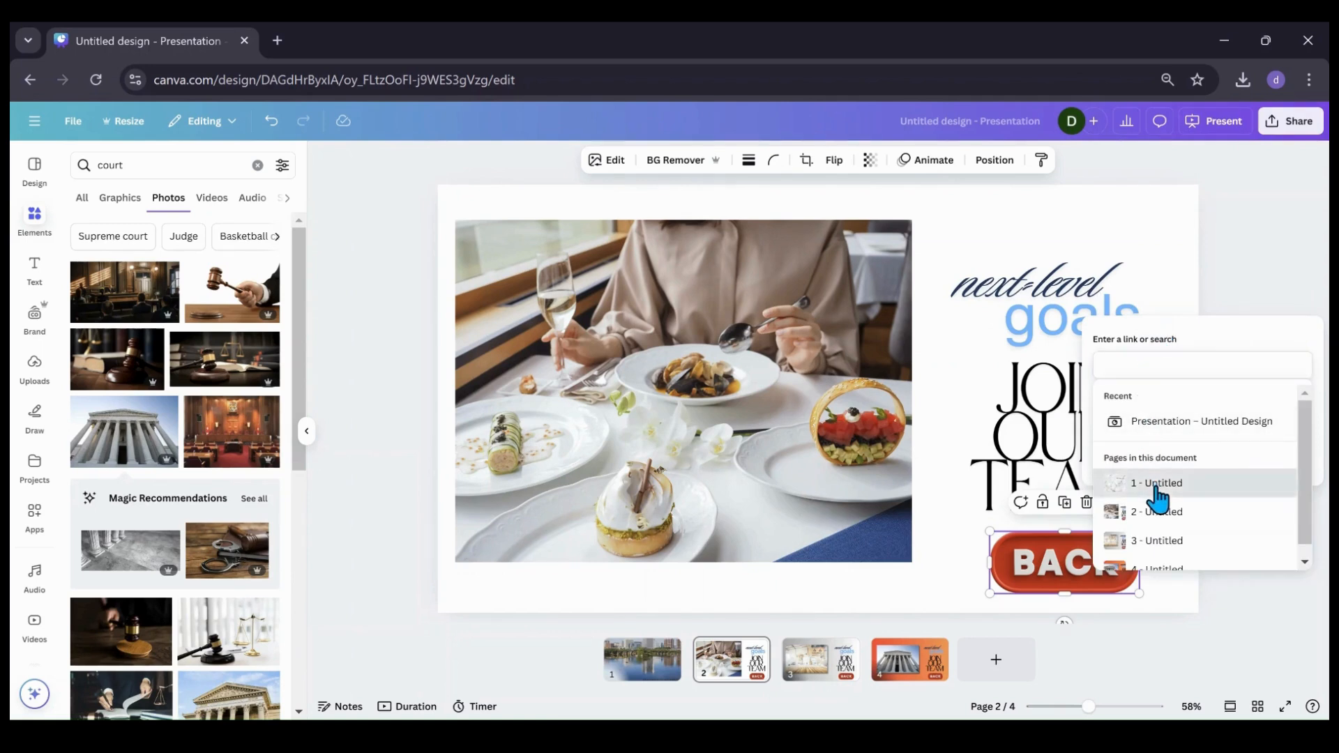
{"action": "left_click", "coordinate": [1157, 488]}
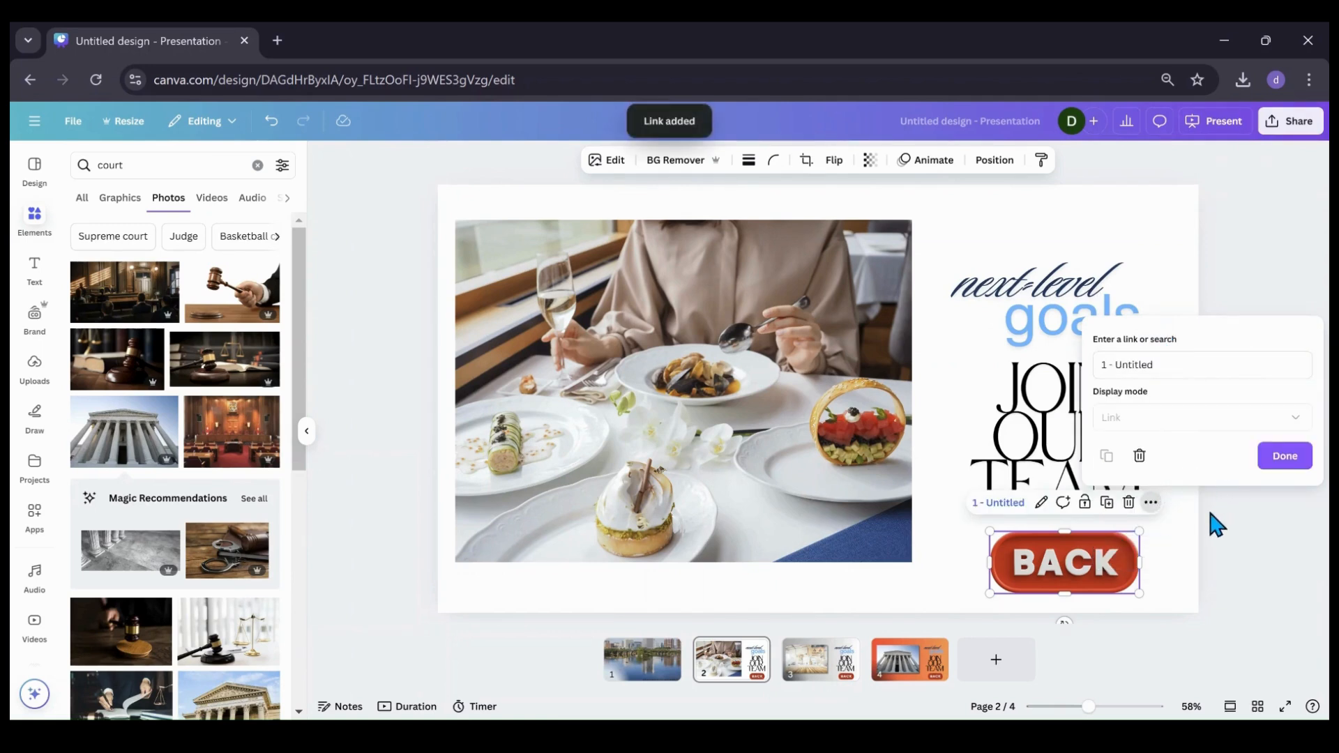
{"action": "left_click", "coordinate": [1280, 460]}
Link the BACK button on page 3 to the map on page 1.
{"action": "left_click", "coordinate": [816, 680]}
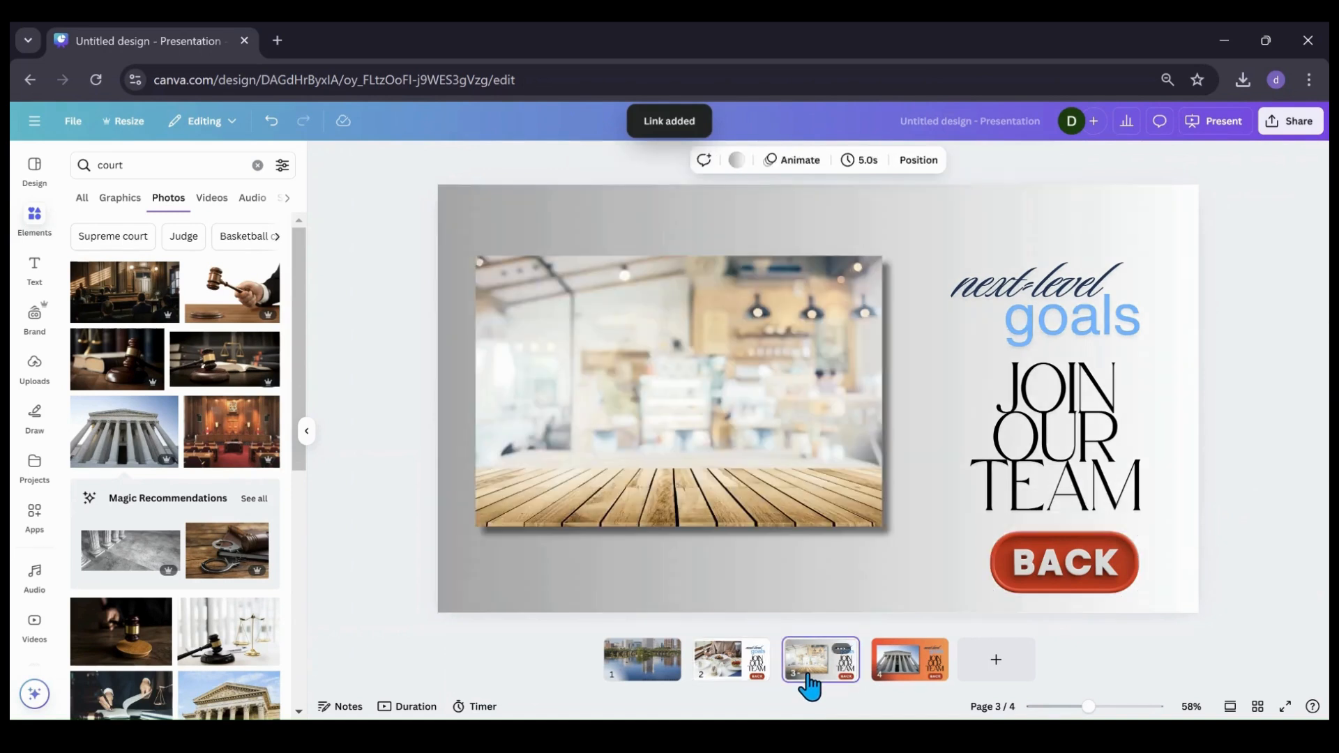
{"action": "left_click", "coordinate": [1020, 576]}
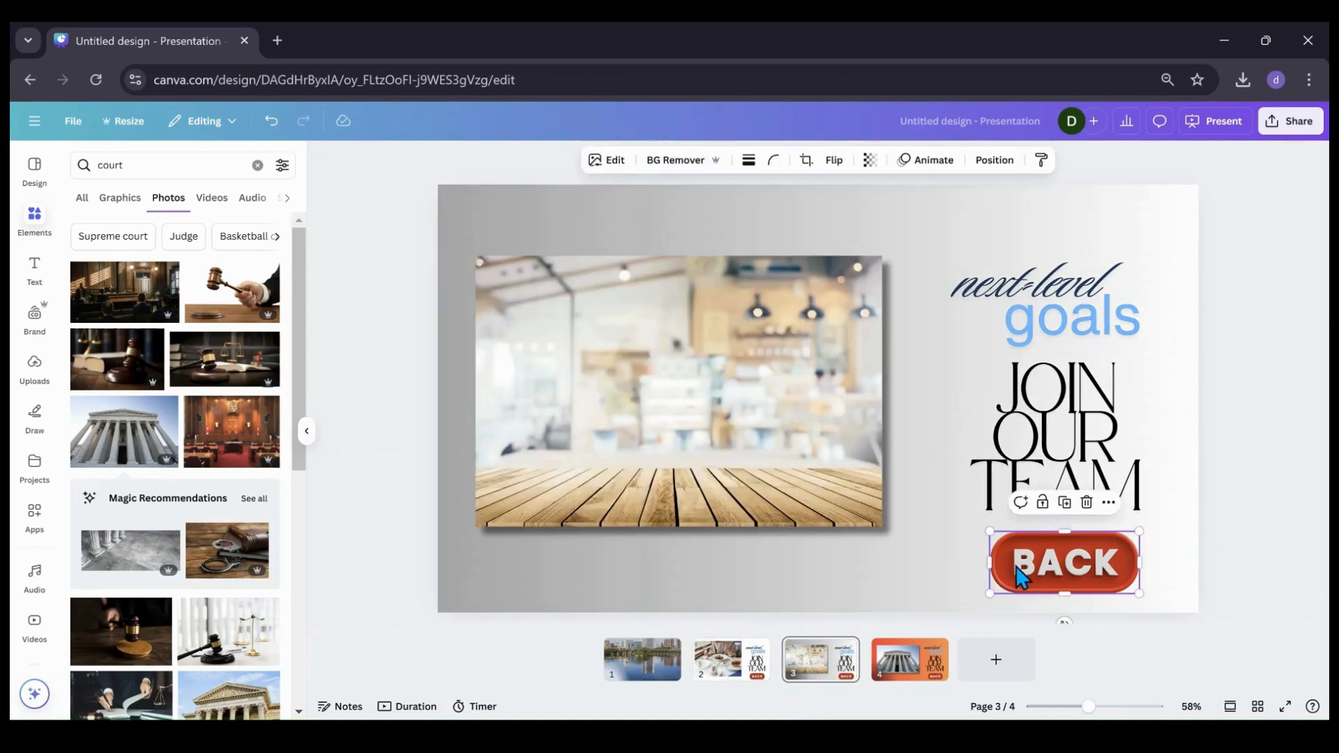
{"action": "left_click", "coordinate": [1108, 504]}
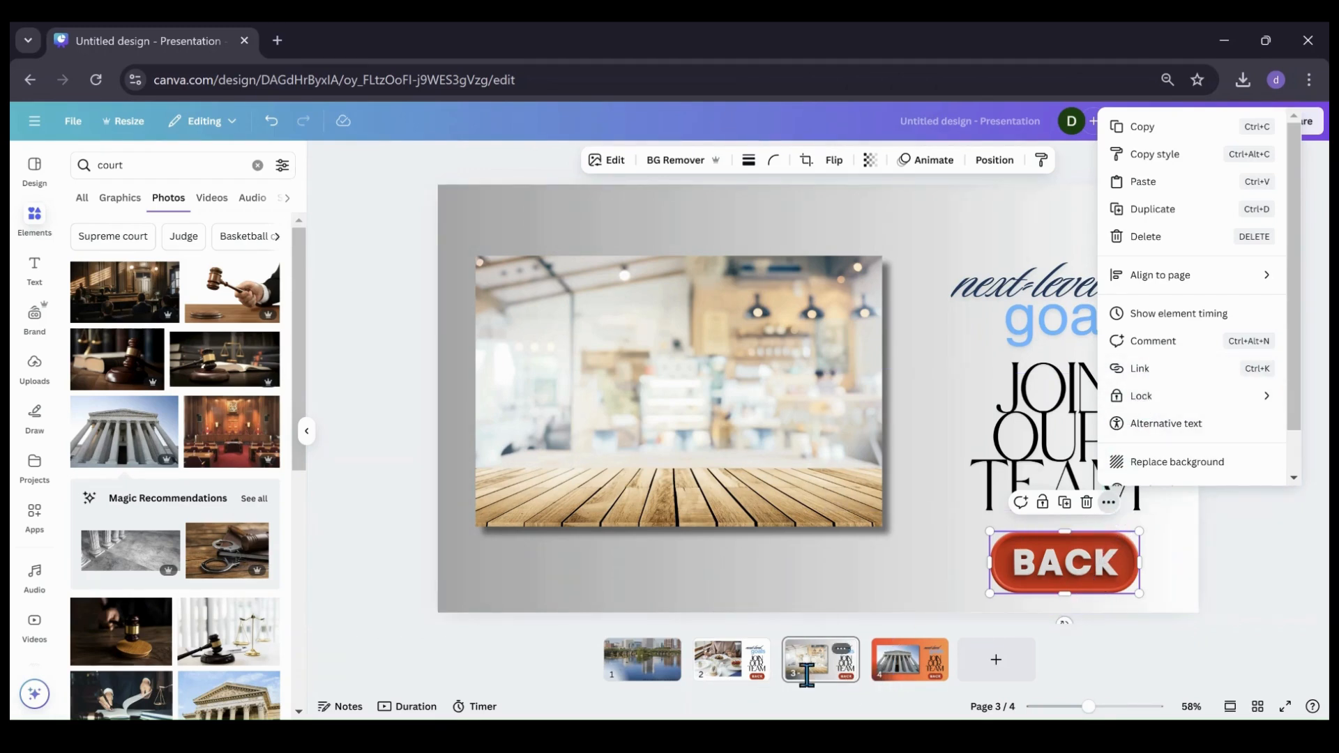
{"action": "left_click", "coordinate": [1137, 370]}
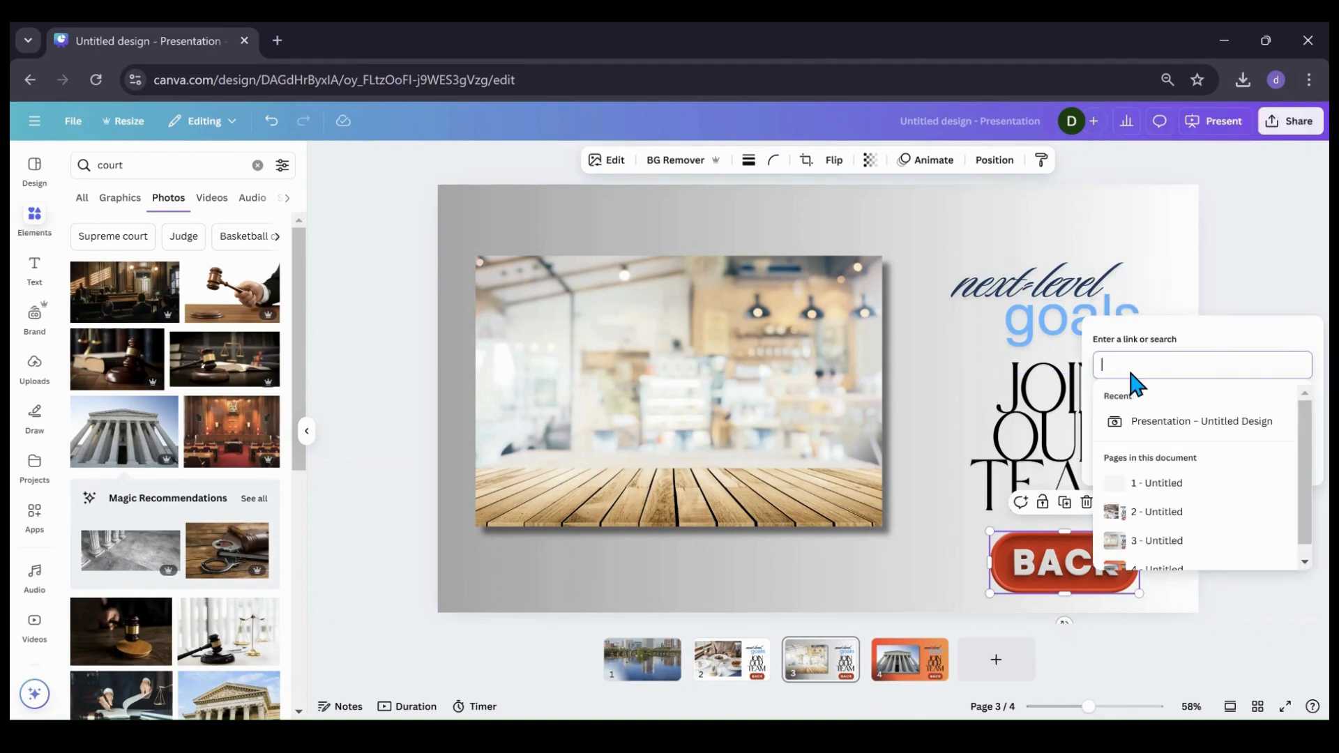
{"action": "left_click", "coordinate": [1149, 488]}
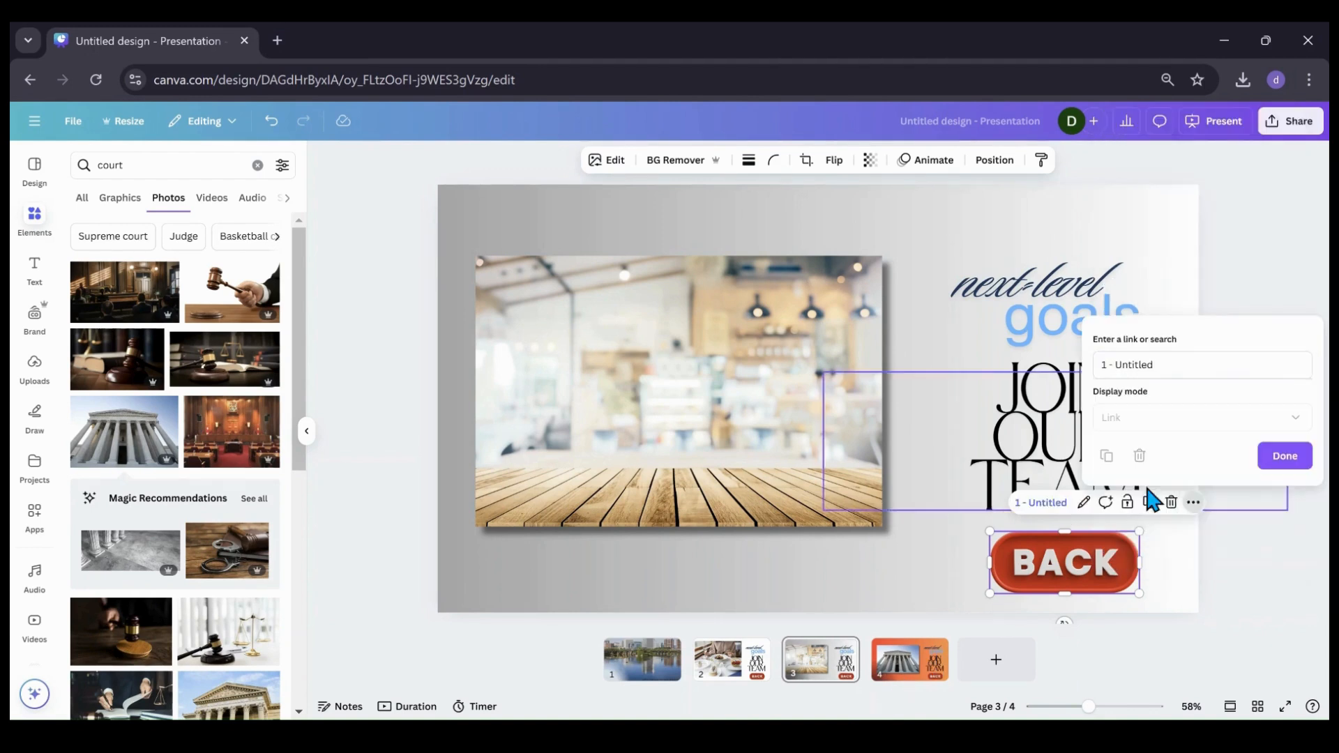
Link the BACK button on page 4 to the map on page 1.
{"action": "left_click", "coordinate": [931, 673]}
{"action": "left_click", "coordinate": [1029, 573]}
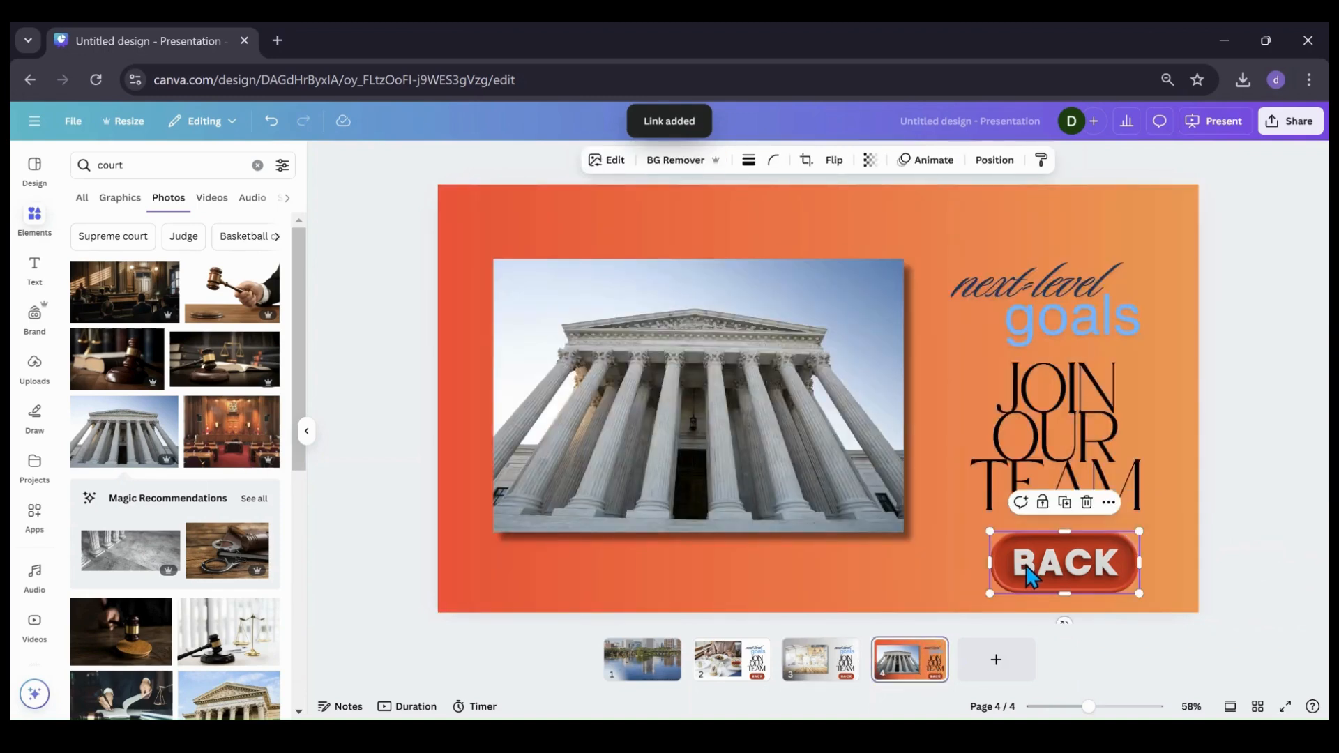
{"action": "left_click", "coordinate": [1108, 502]}
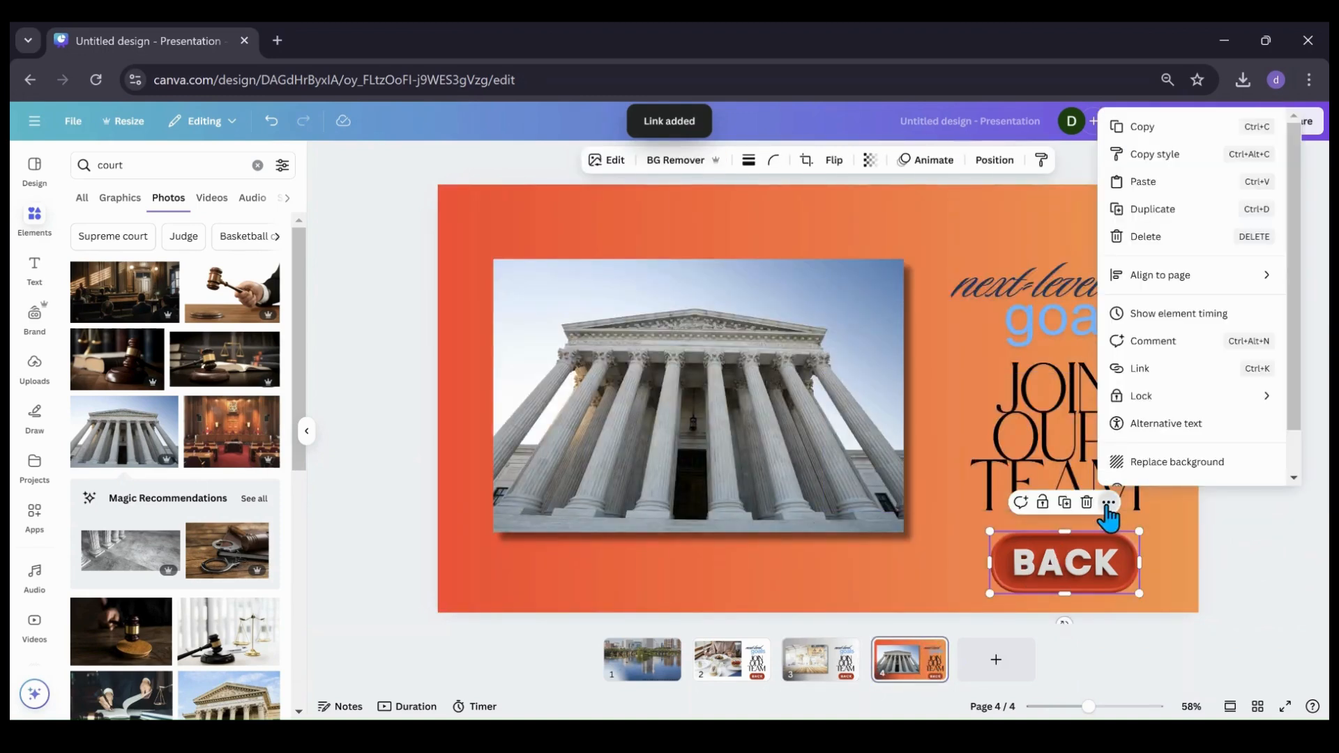
{"action": "left_click", "coordinate": [1126, 369]}
{"action": "left_click", "coordinate": [1148, 489]}
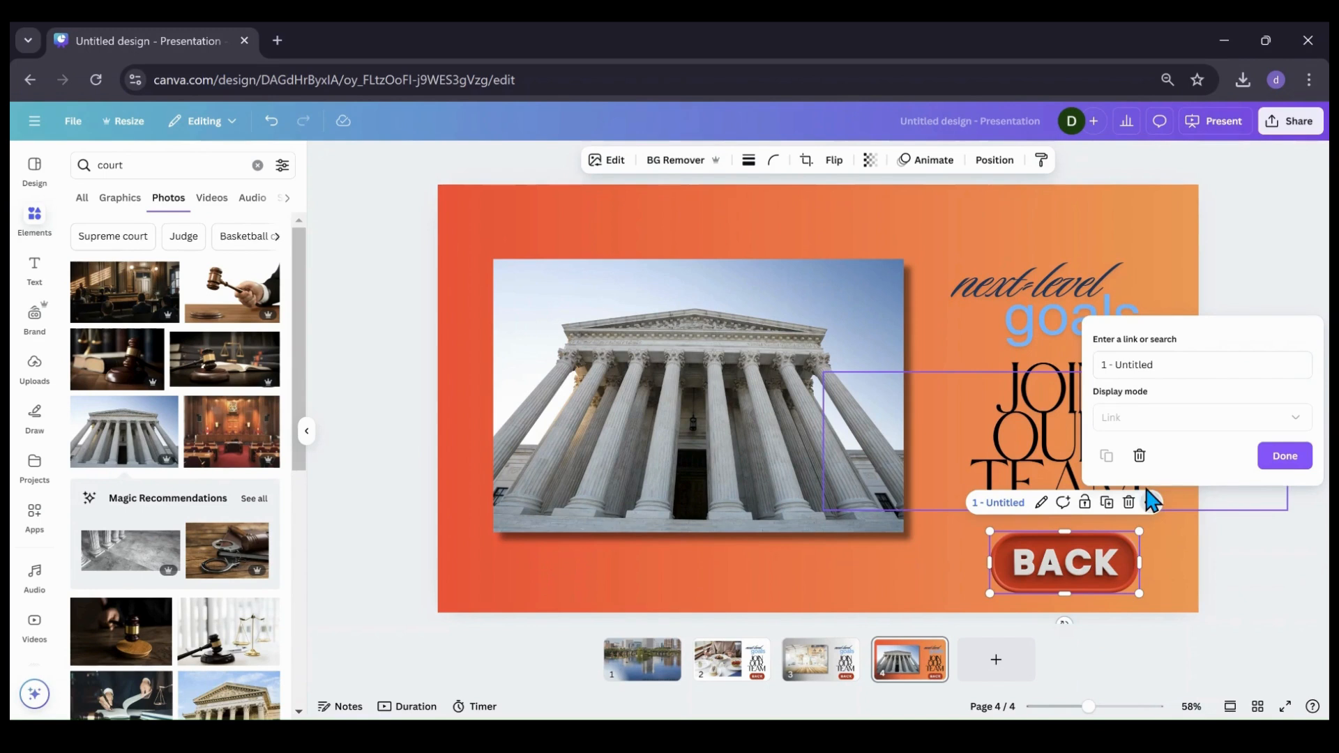
{"action": "left_click", "coordinate": [1284, 459]}
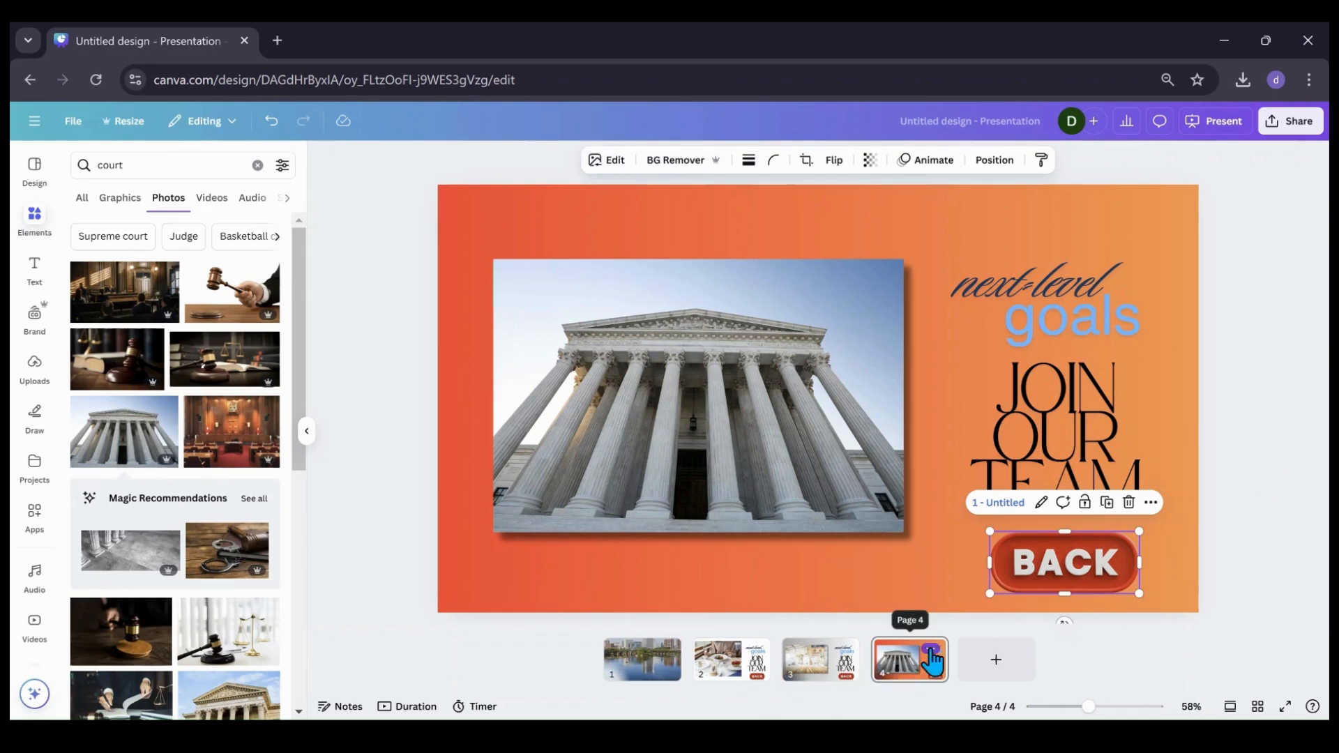
Duplicate page 4 and check the page link on the copy's BACK button.
{"action": "left_click", "coordinate": [931, 650]}
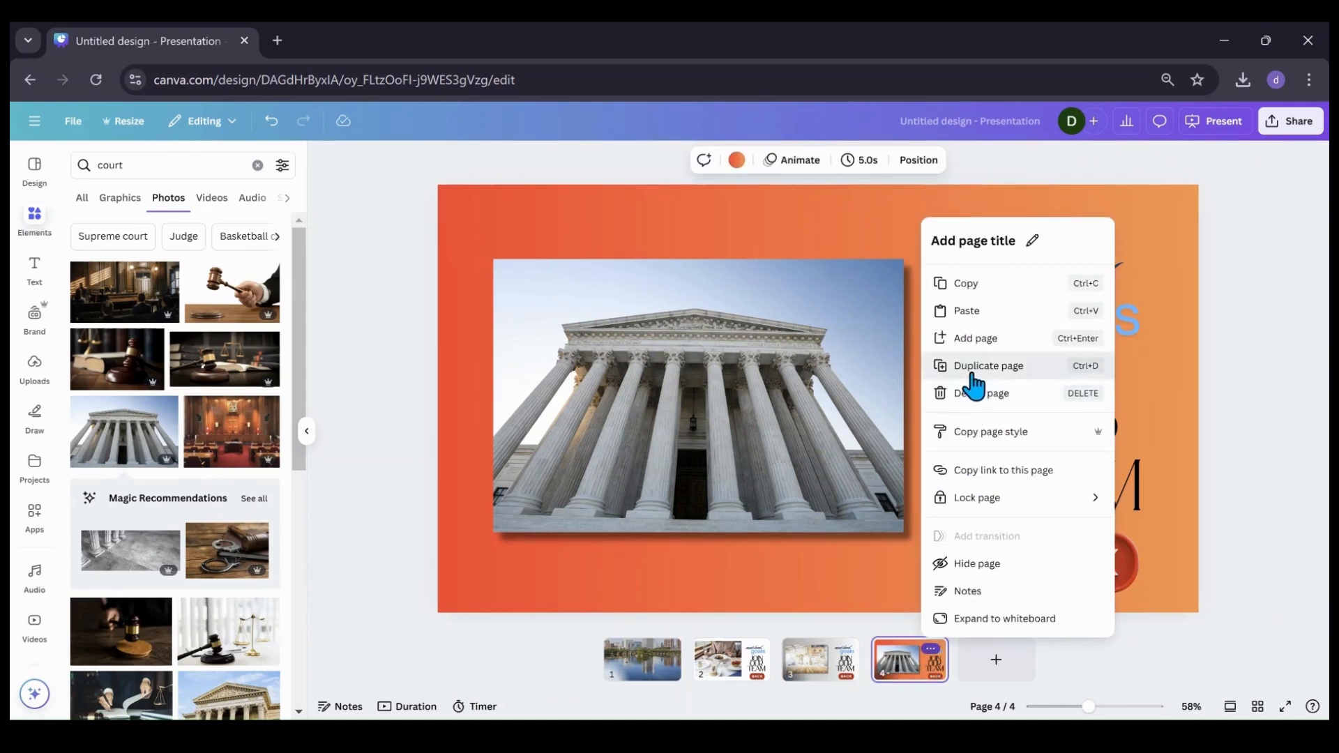
{"action": "left_click", "coordinate": [974, 367]}
{"action": "left_click", "coordinate": [1030, 567]}
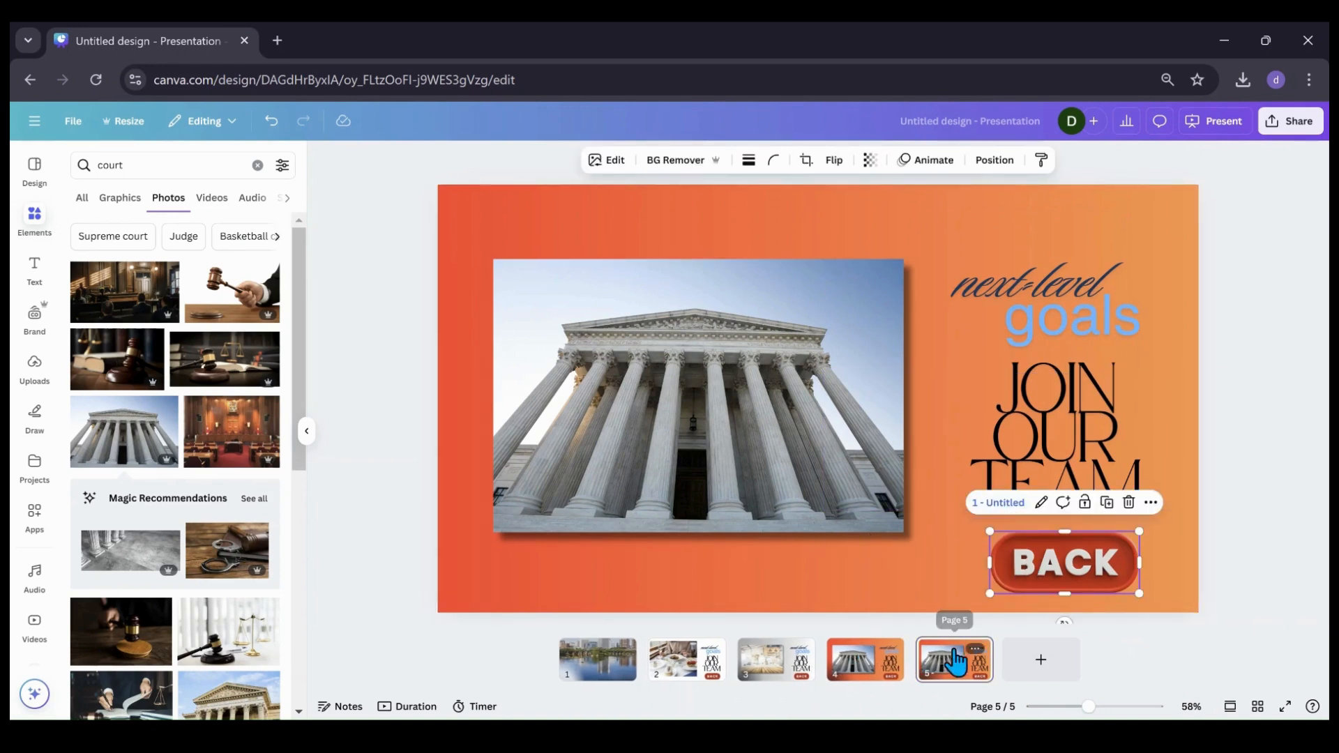
{"action": "left_click", "coordinate": [688, 682]}
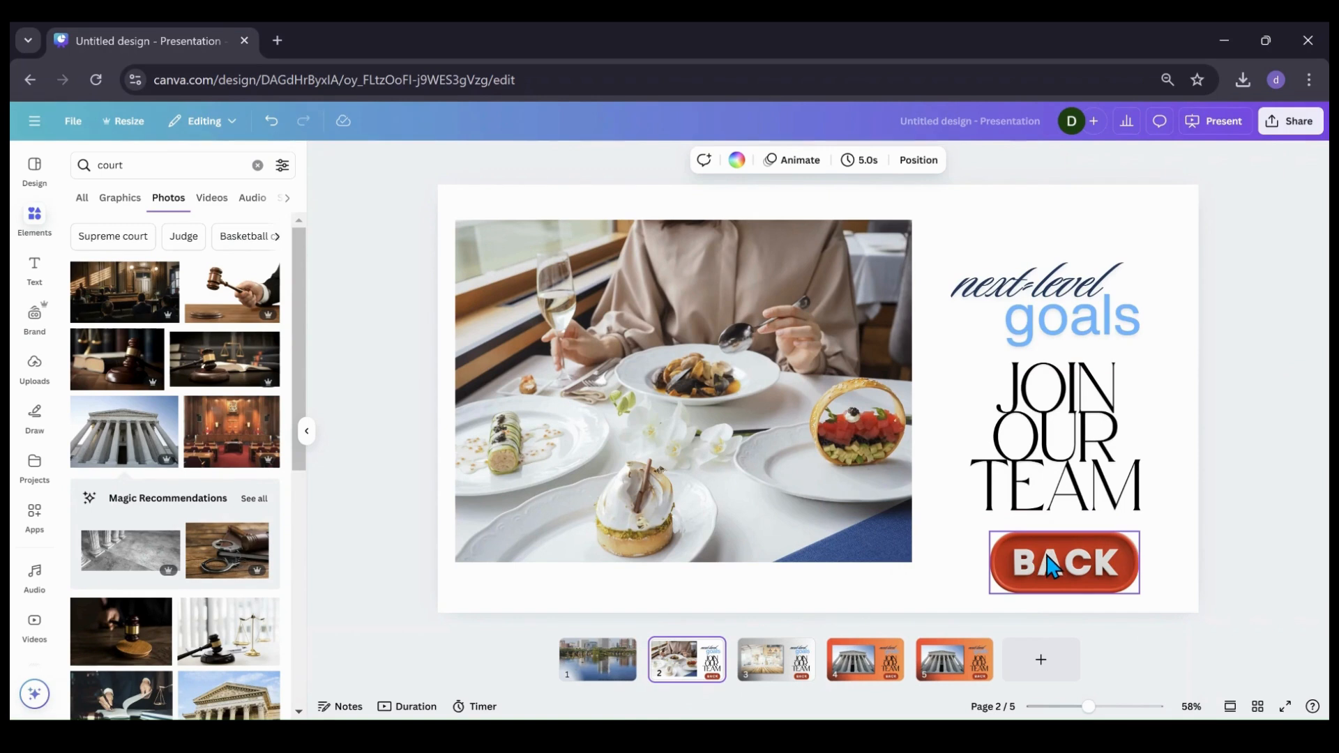
{"action": "left_click", "coordinate": [956, 668]}
{"action": "left_click", "coordinate": [1042, 564]}
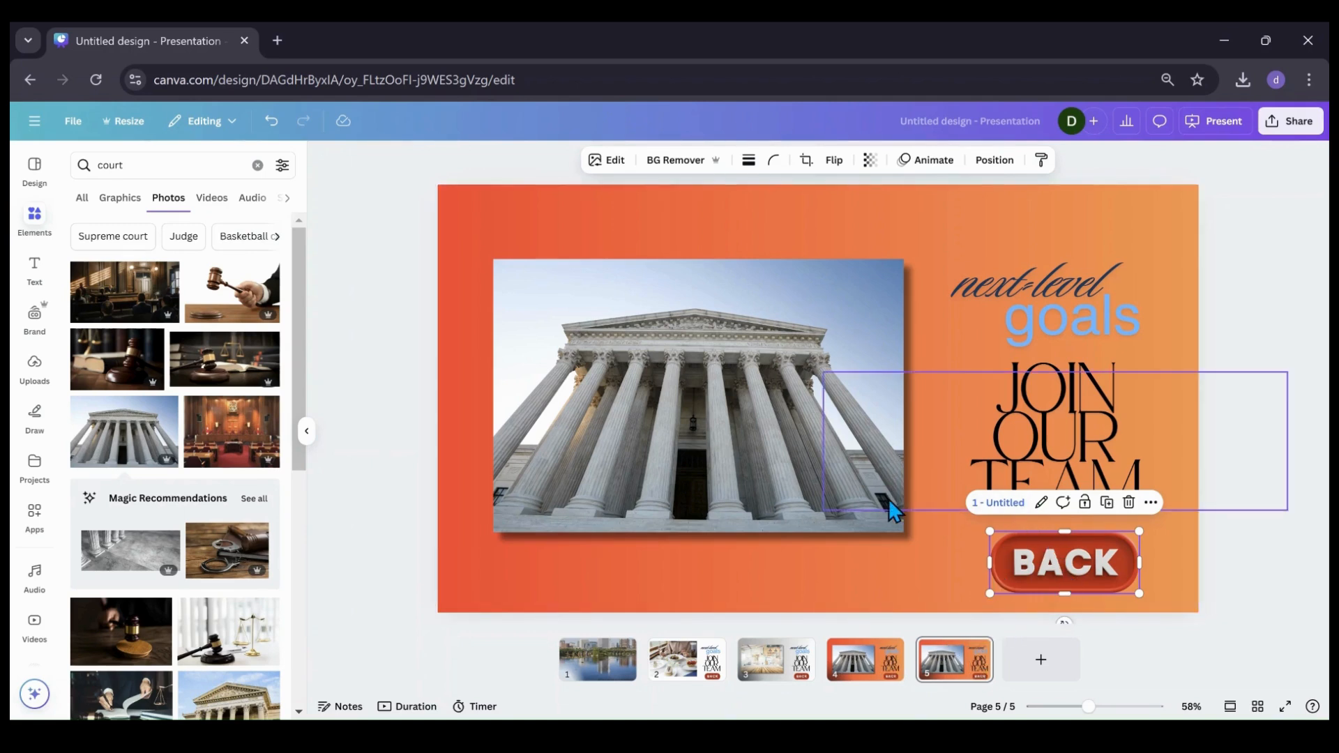
Delete the duplicated courthouse page, page 5.
{"action": "left_click", "coordinate": [975, 648]}
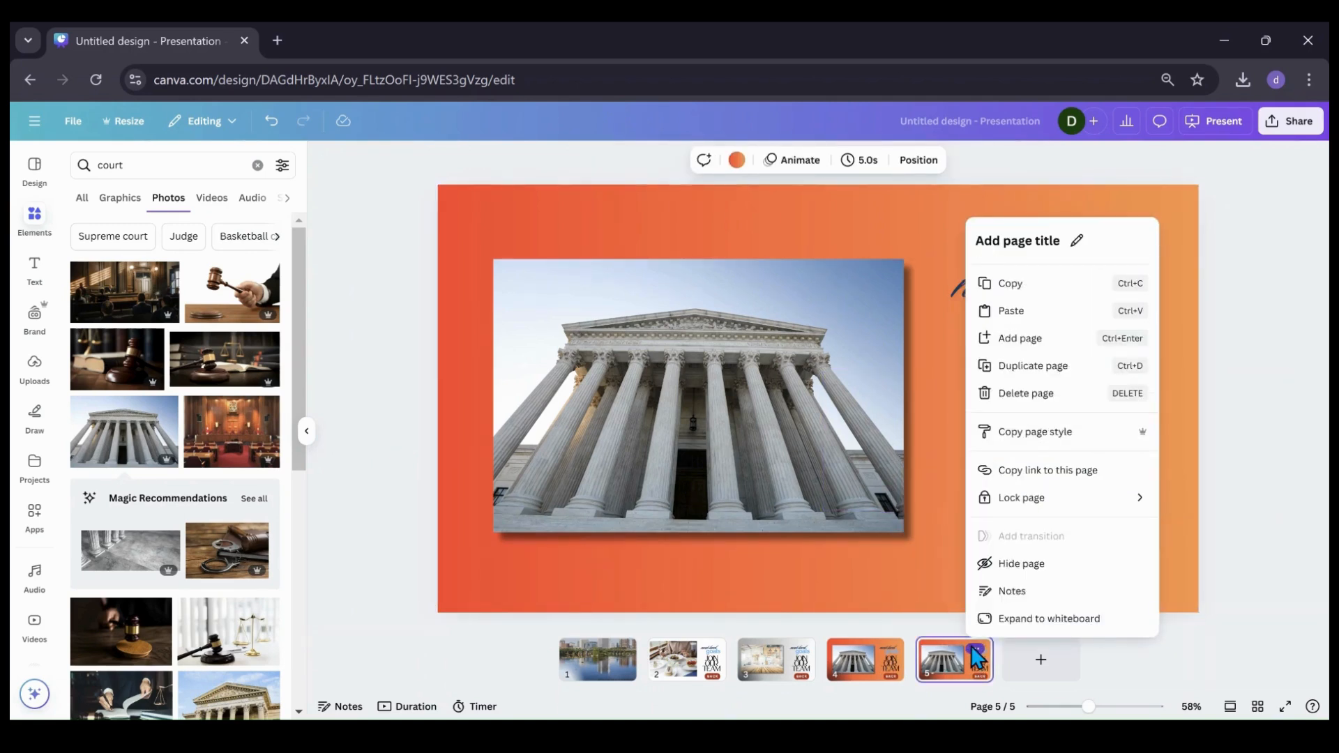
{"action": "left_click", "coordinate": [1016, 403]}
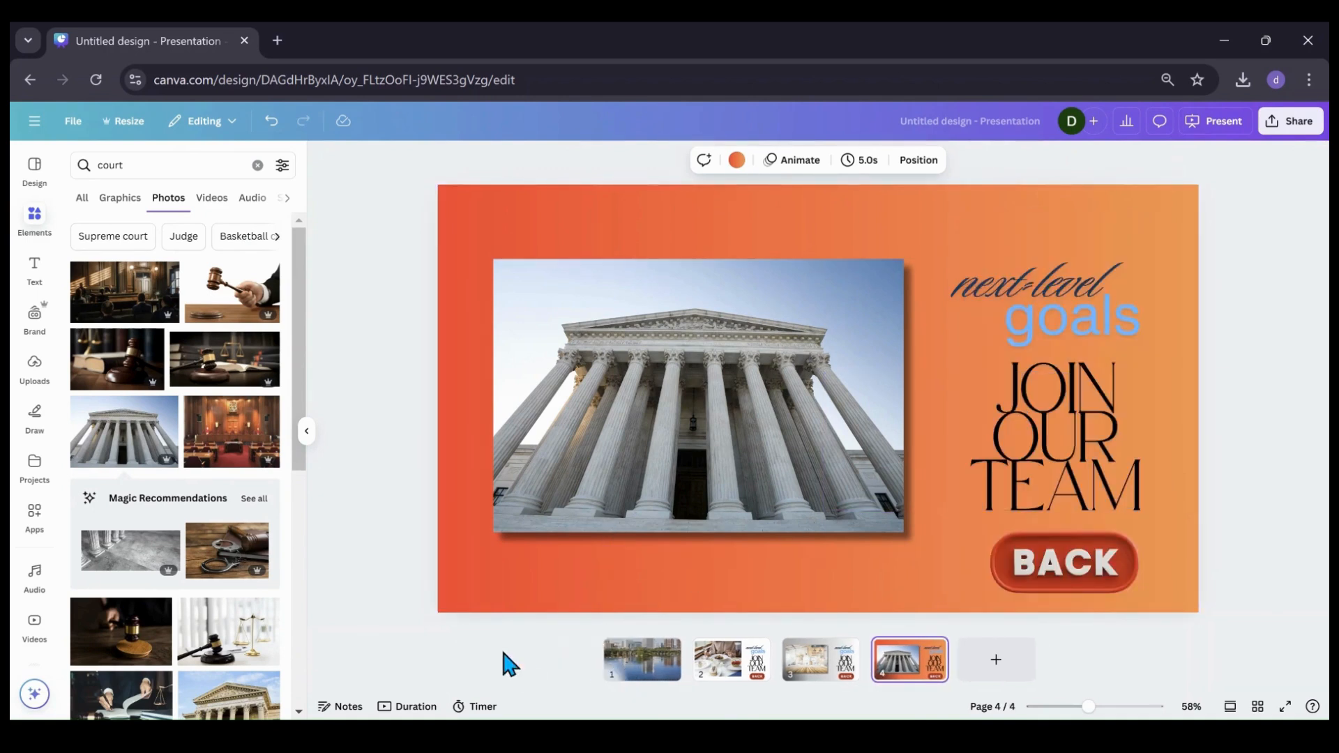
Present the design full screen and go back to the map on page 1.
{"action": "left_click", "coordinate": [306, 433]}
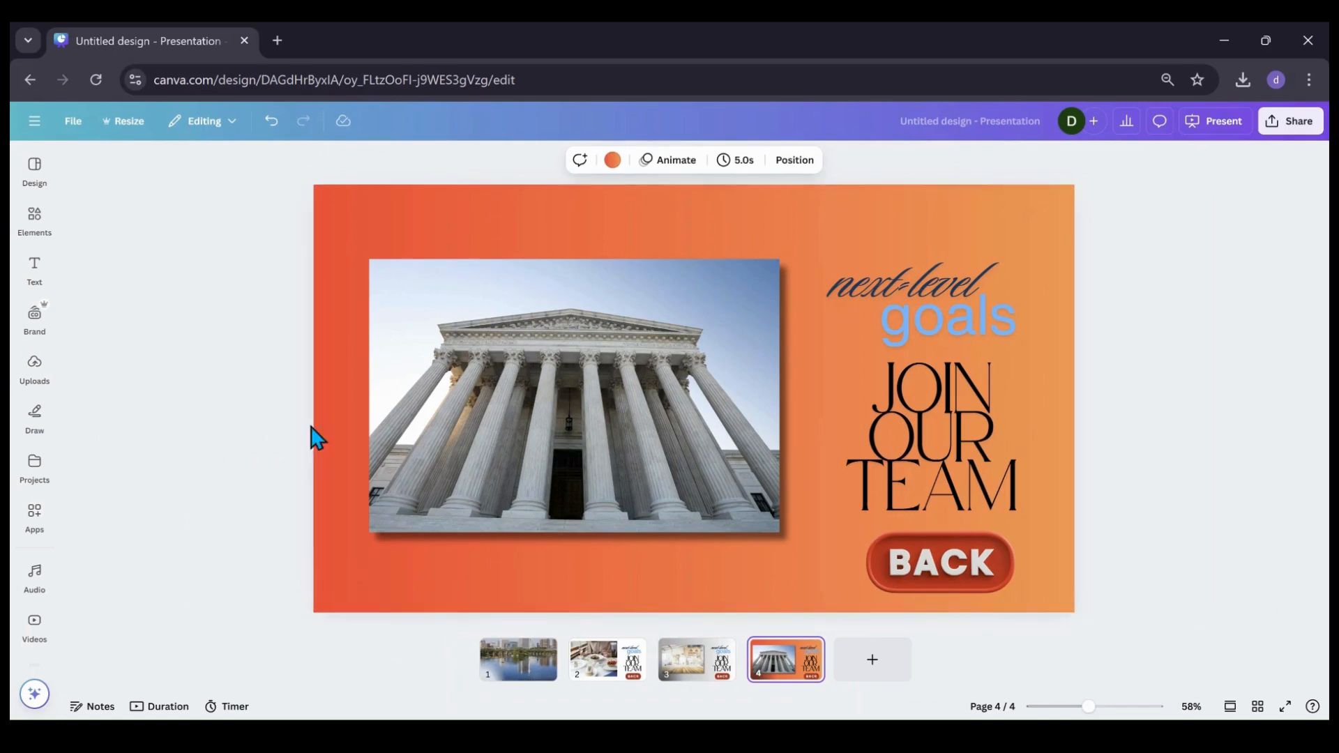
{"action": "left_click", "coordinate": [1222, 137]}
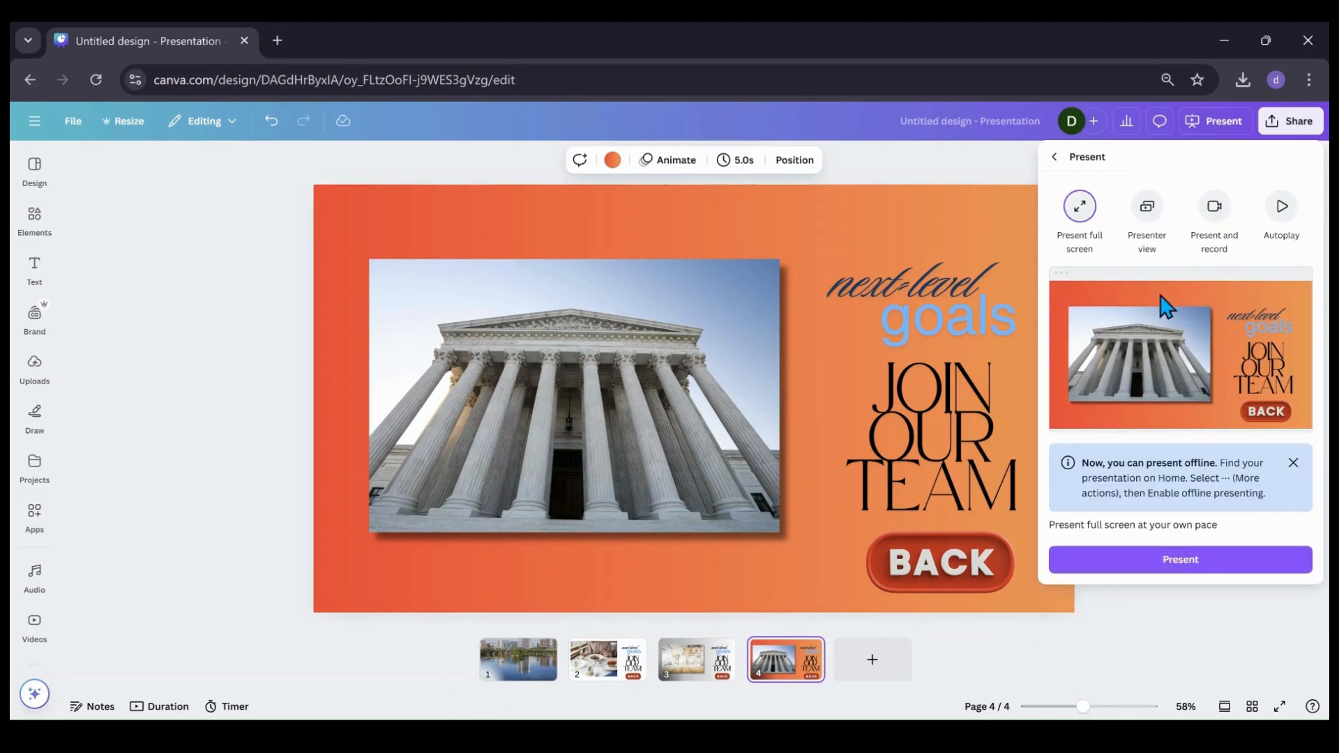
{"action": "left_click", "coordinate": [1179, 558]}
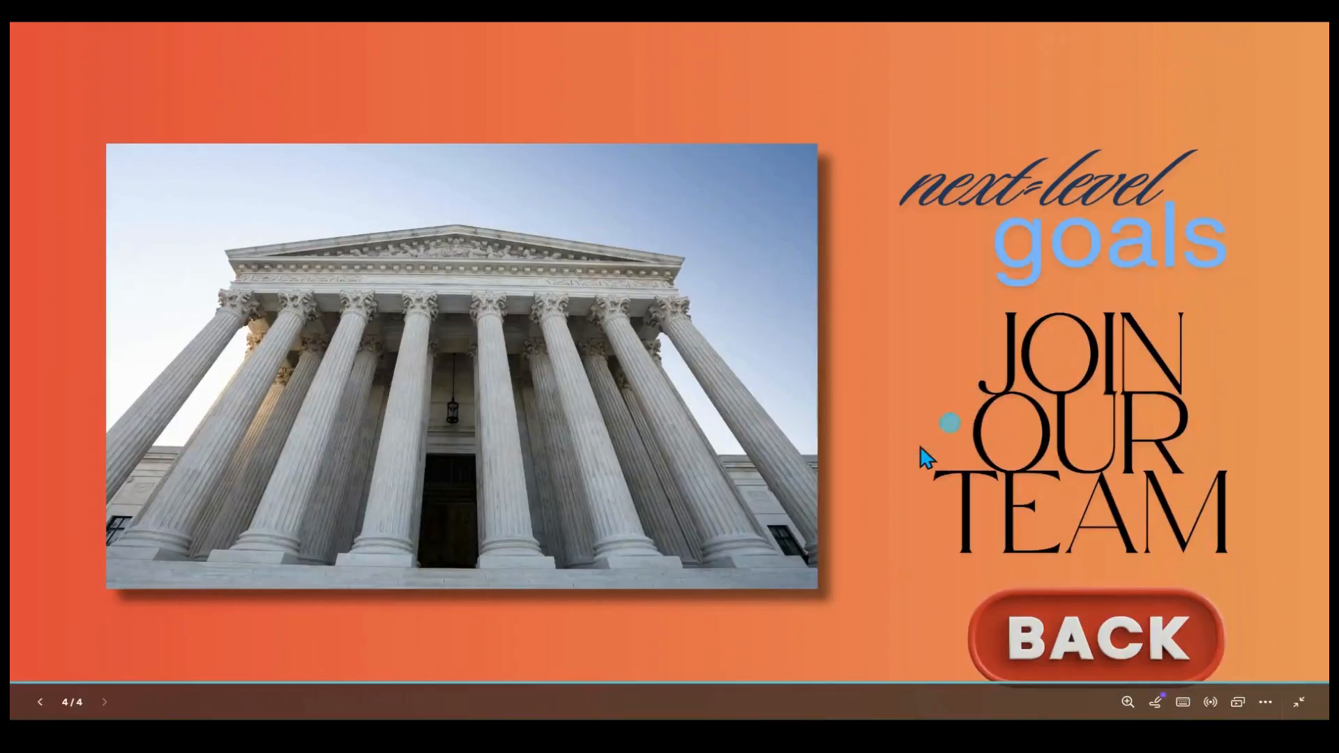
{"action": "left_click", "coordinate": [35, 703]}
{"action": "left_click", "coordinate": [35, 703]}
{"action": "left_click", "coordinate": [35, 703]}
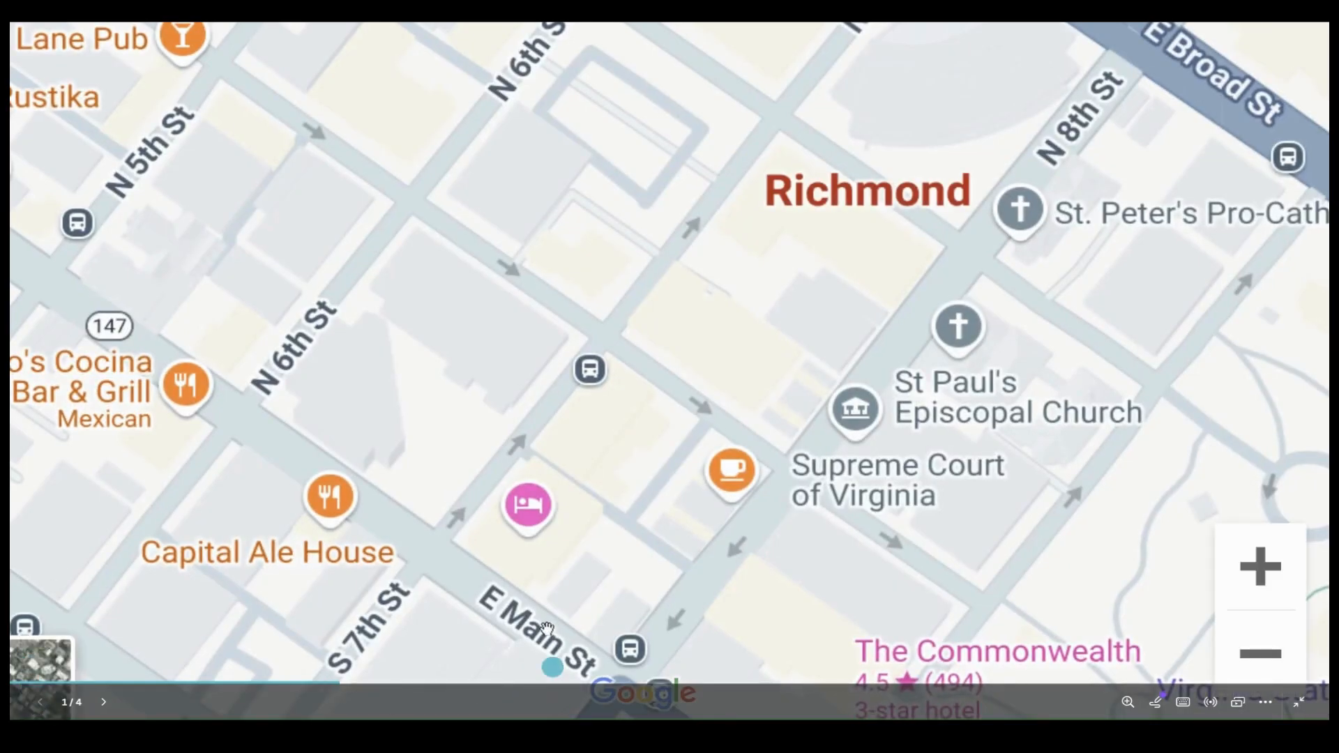
Test the Mexican grill, Capital Ale House and coffee cup marker links, returning to the map with BACK each time, and exit the presentation.
{"action": "left_click", "coordinate": [185, 402]}
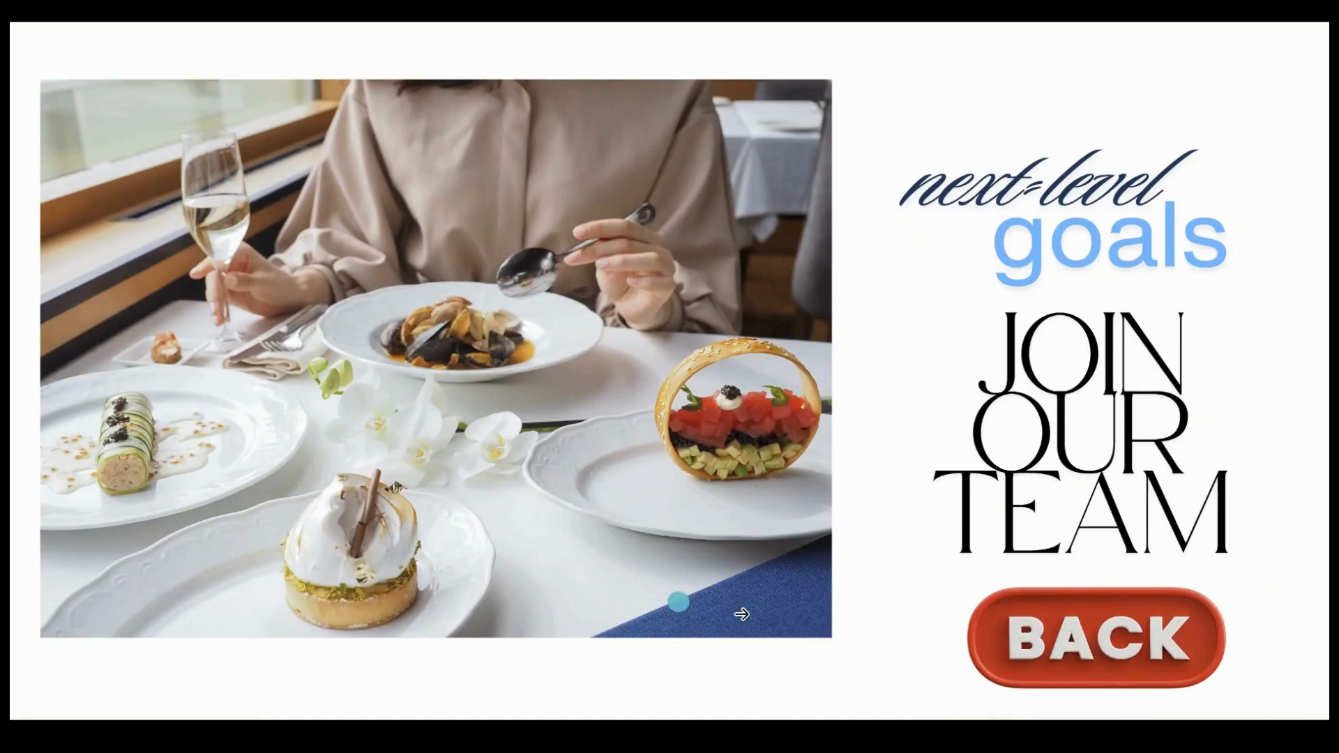
{"action": "left_click", "coordinate": [1051, 647]}
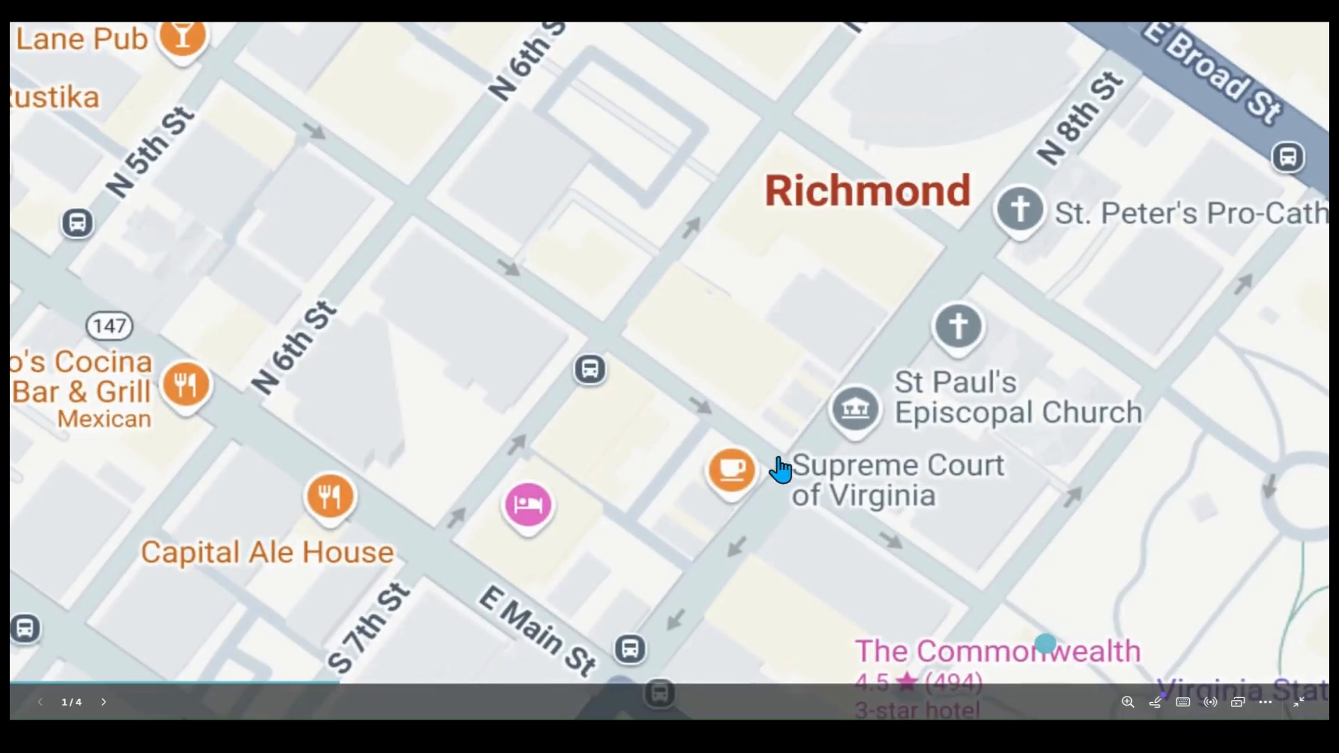
{"action": "left_click", "coordinate": [325, 513]}
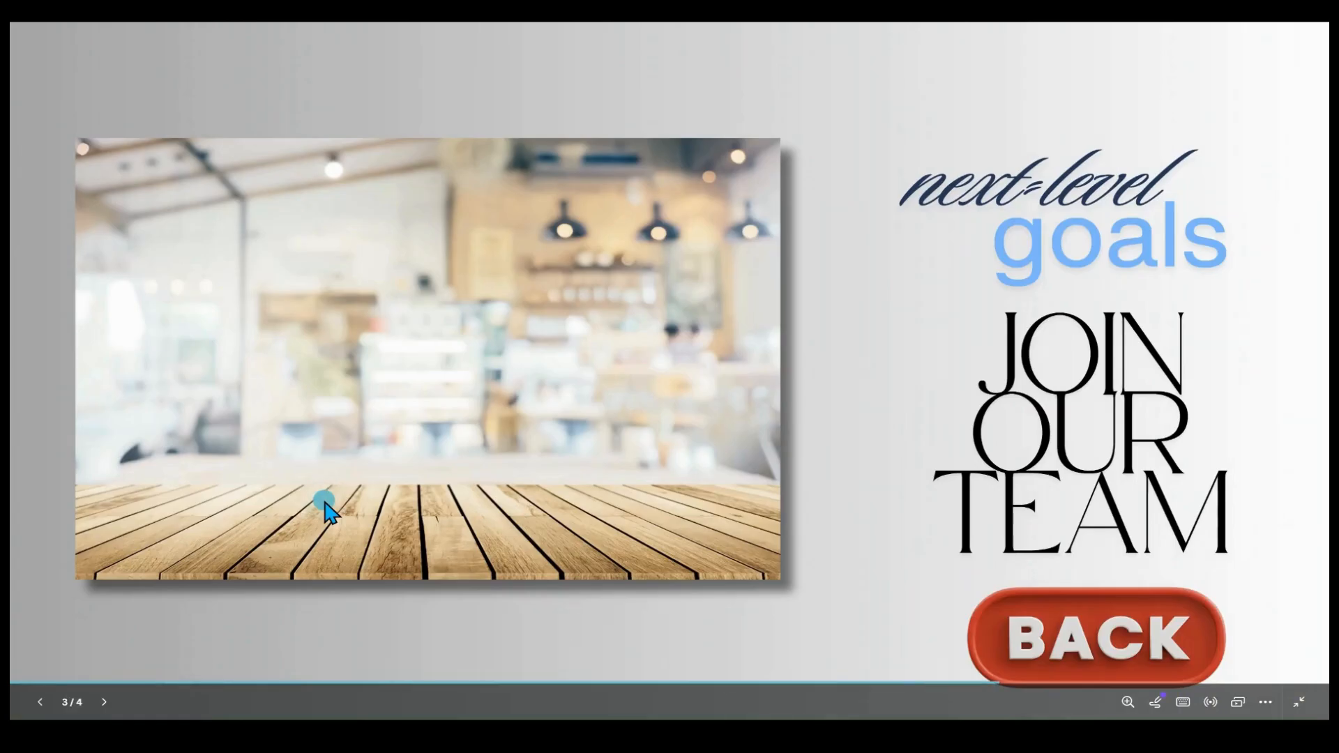
{"action": "left_click", "coordinate": [1077, 650]}
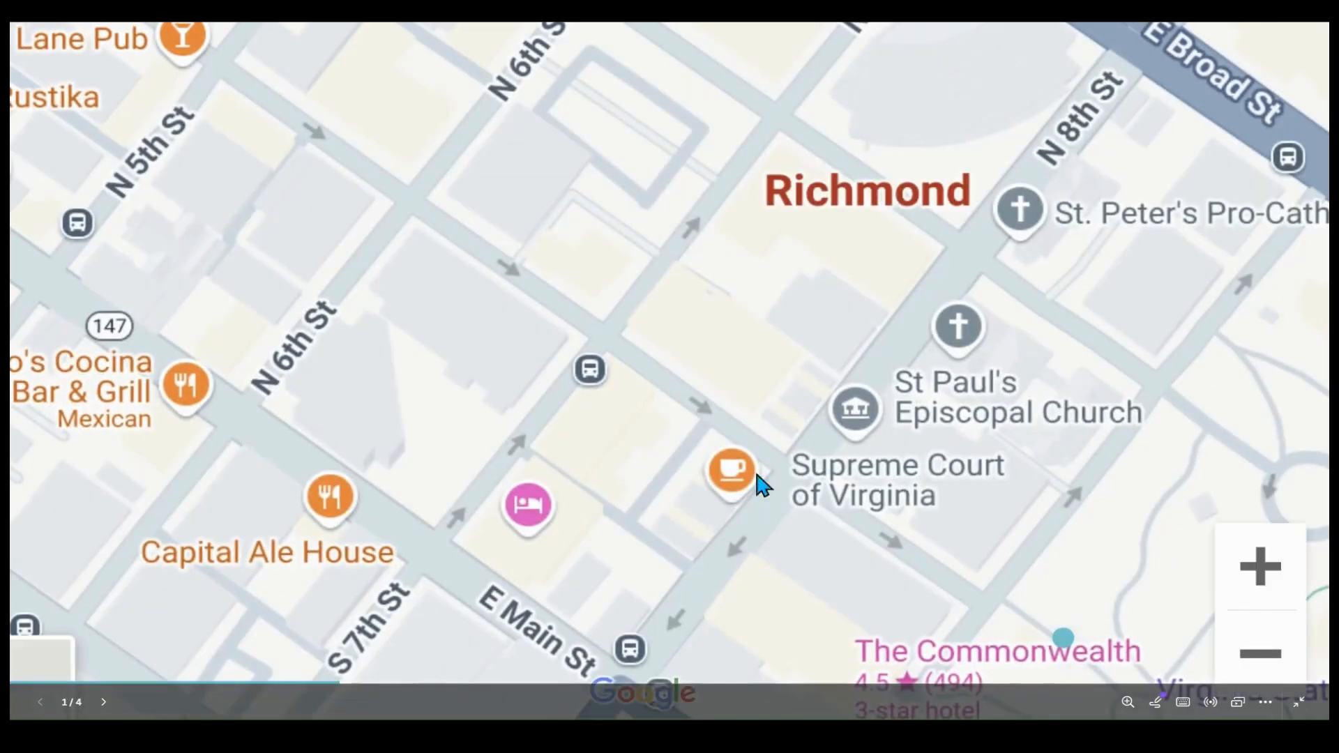
{"action": "left_click", "coordinate": [737, 495]}
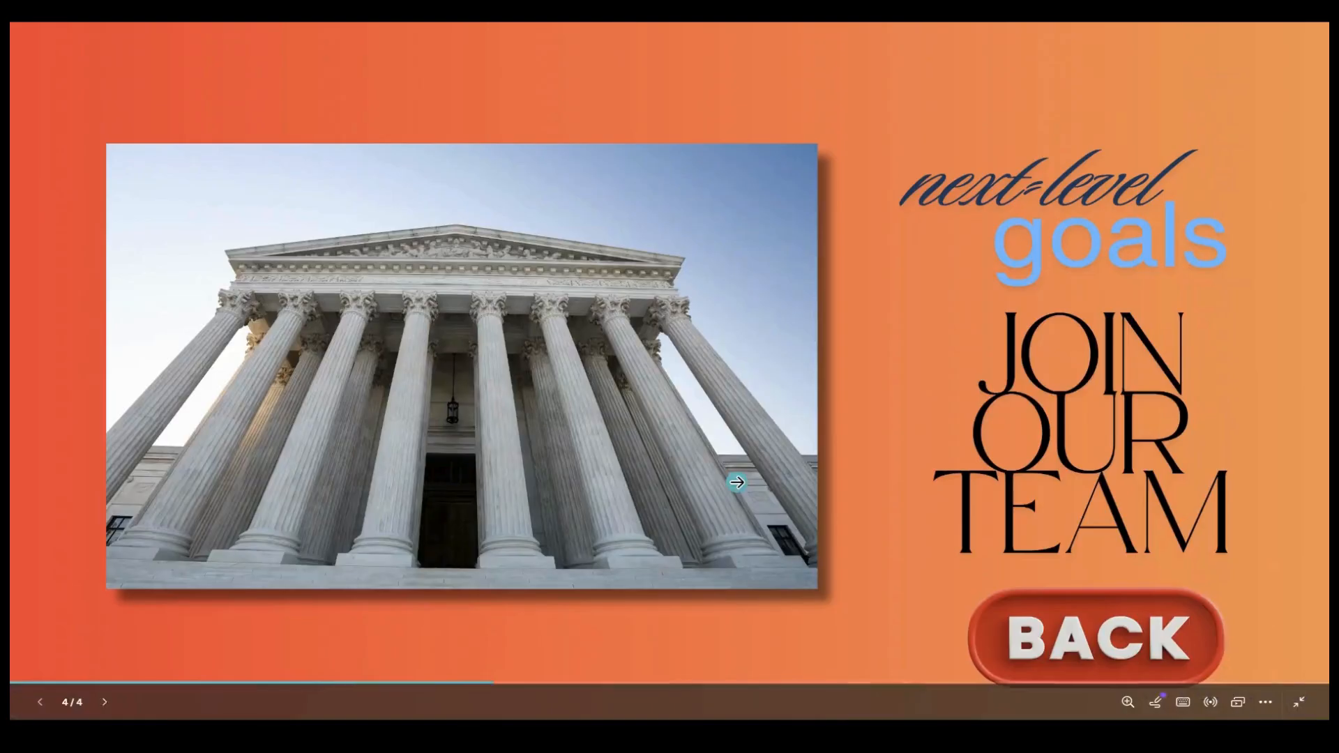
{"action": "left_click", "coordinate": [1024, 647]}
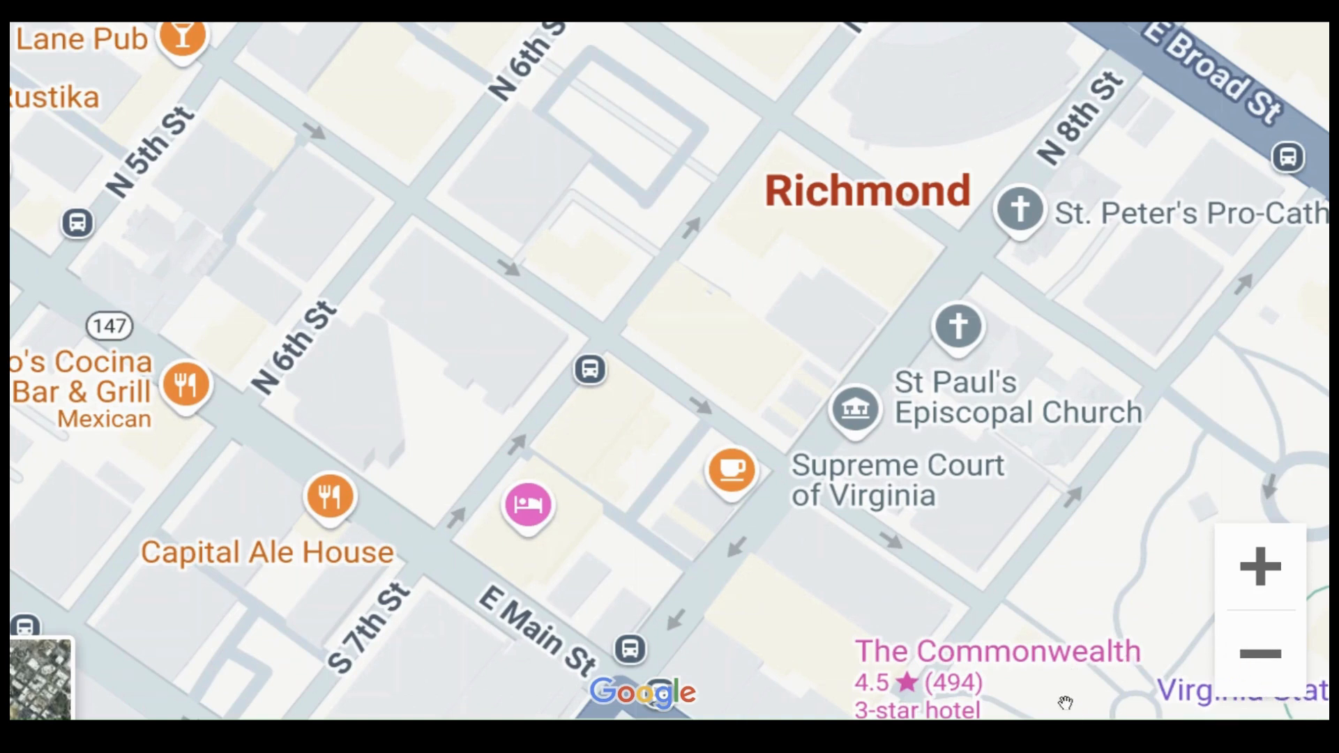
{"action": "key", "text": "Escape"}
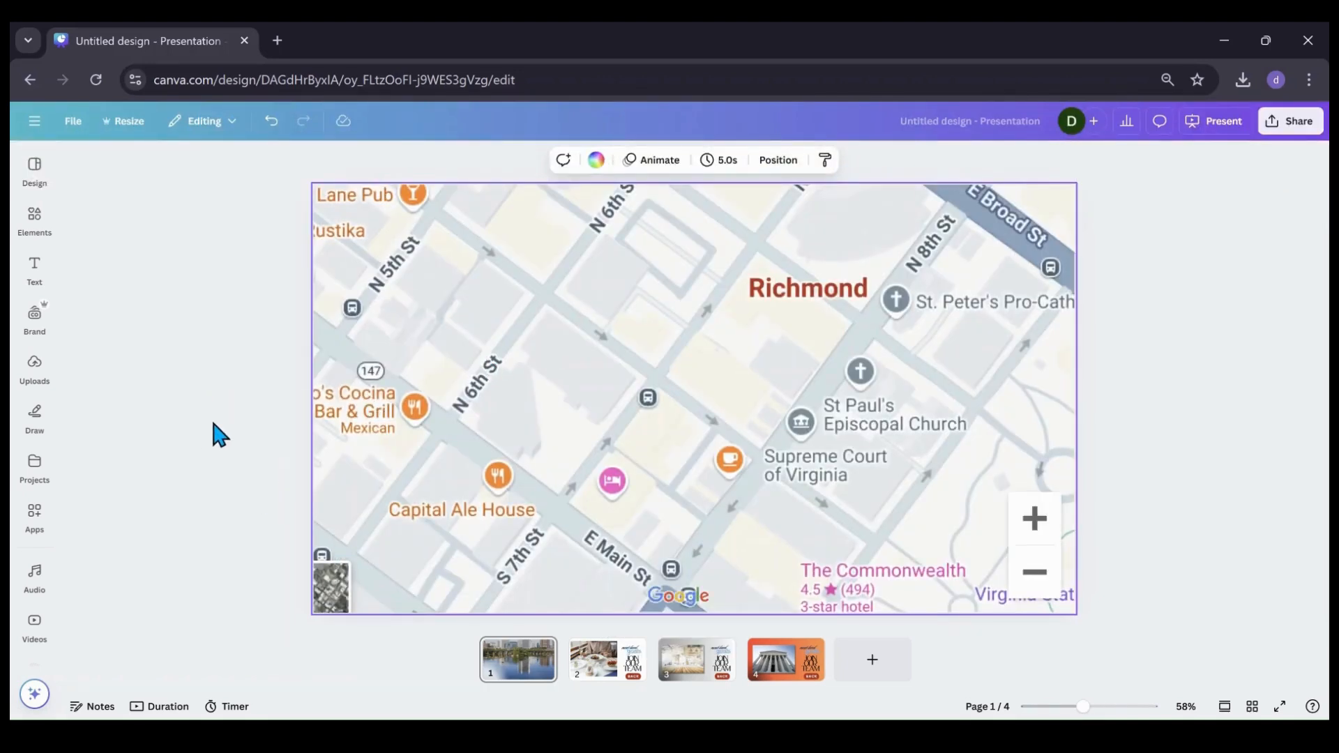
Create a public view link for the design and copy it.
{"action": "left_click", "coordinate": [1289, 122]}
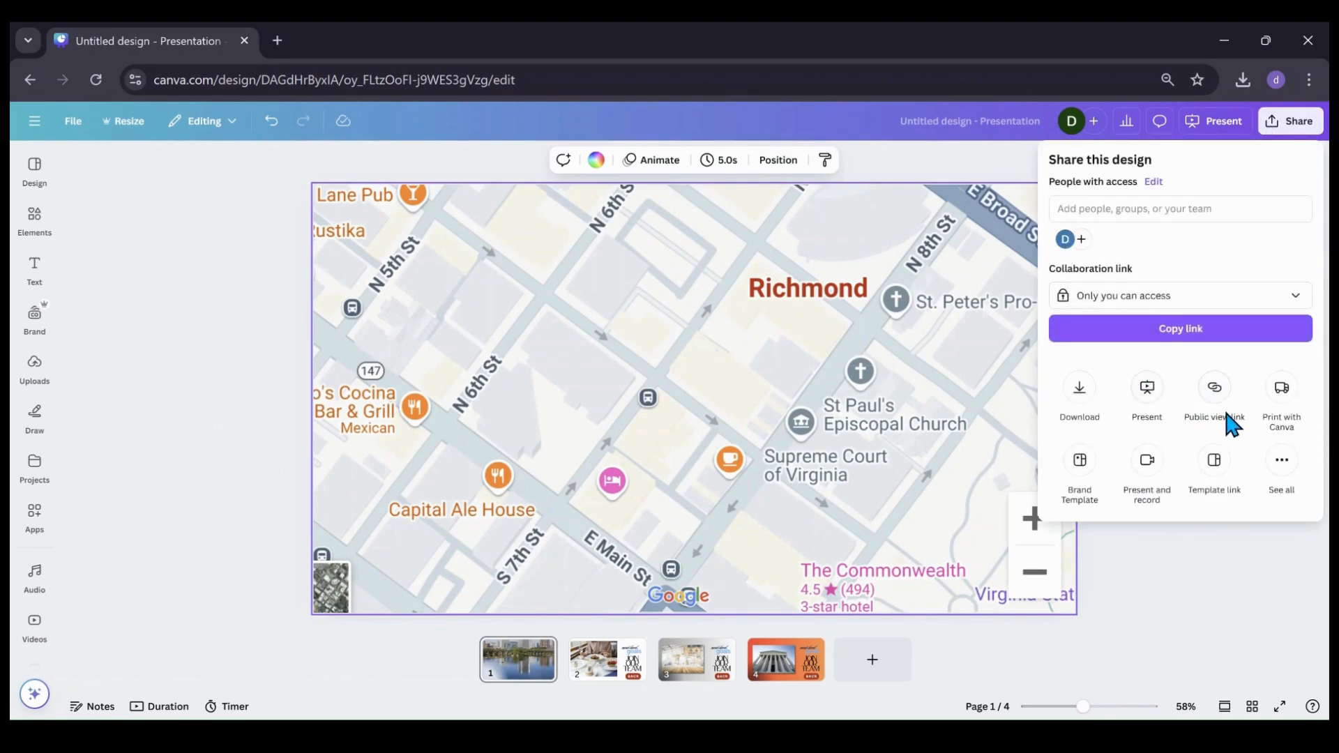
{"action": "left_click", "coordinate": [1280, 463]}
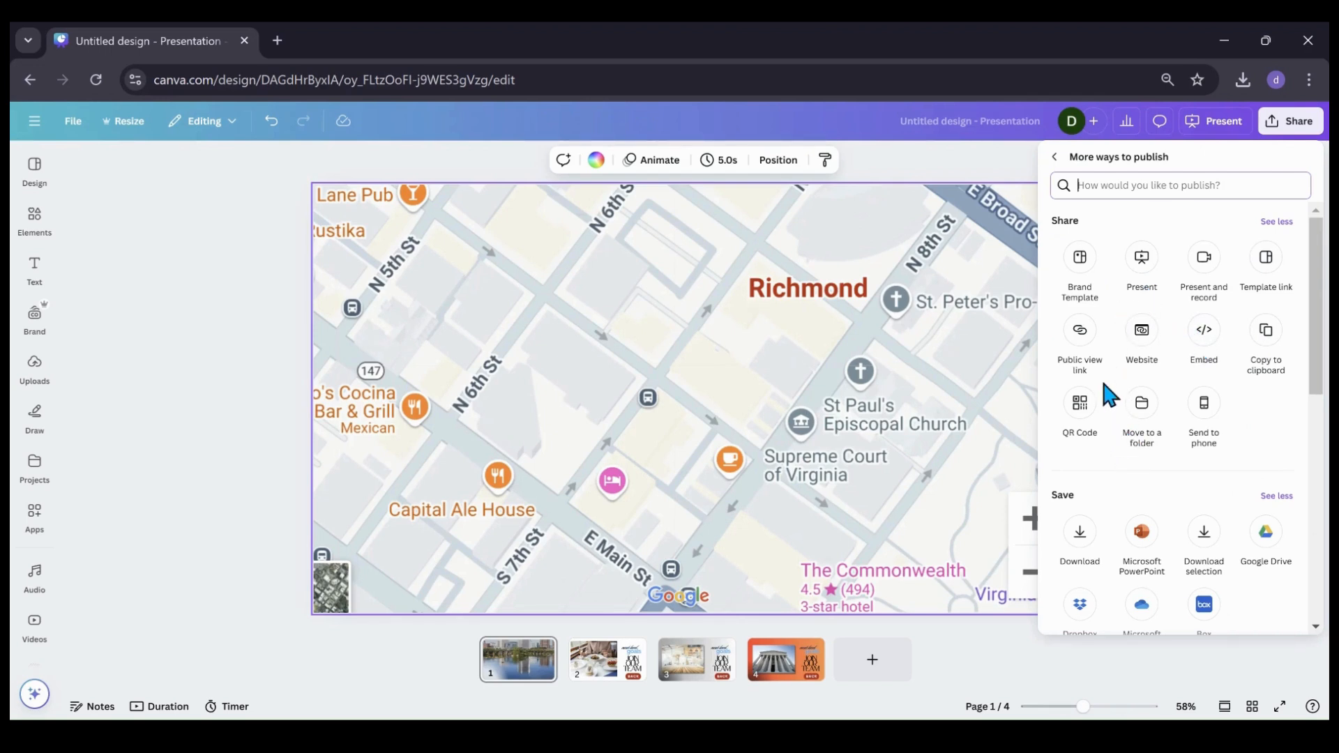
{"action": "left_click", "coordinate": [1081, 335]}
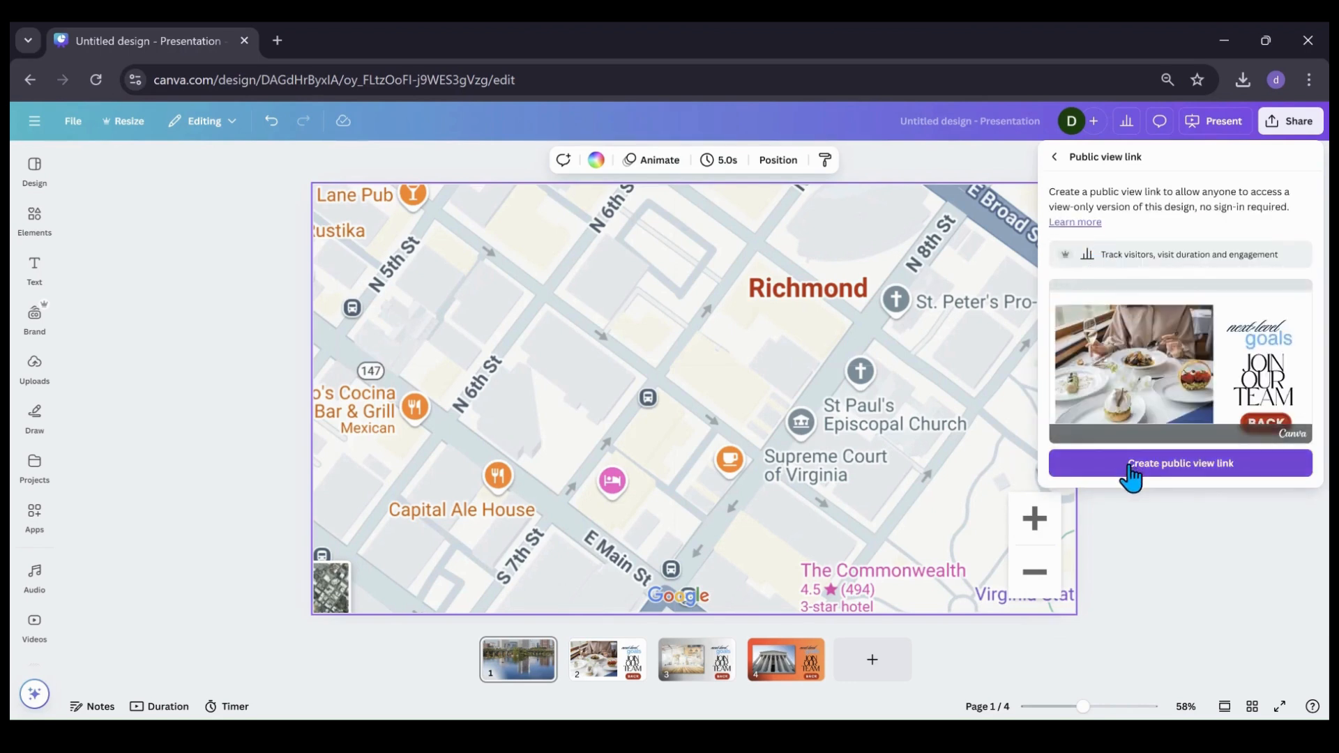
{"action": "left_click", "coordinate": [1197, 472]}
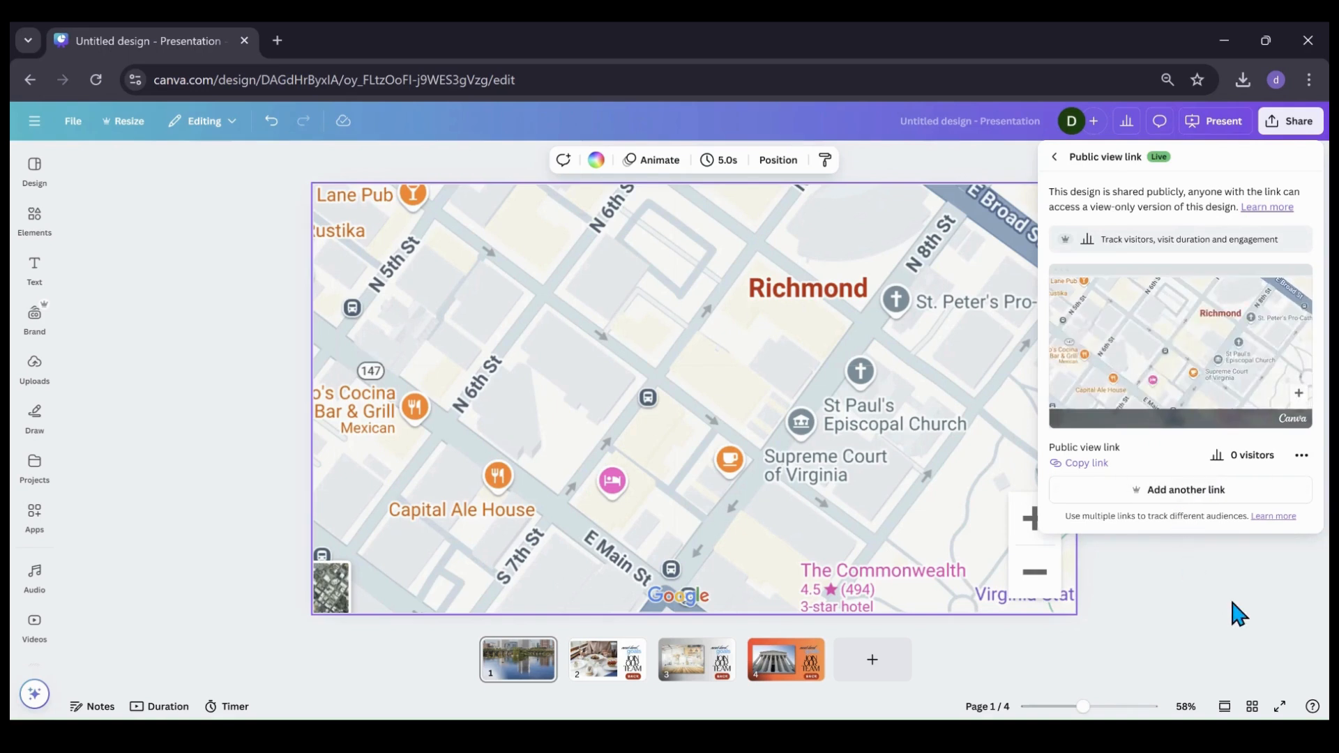
{"action": "left_click", "coordinate": [1088, 466]}
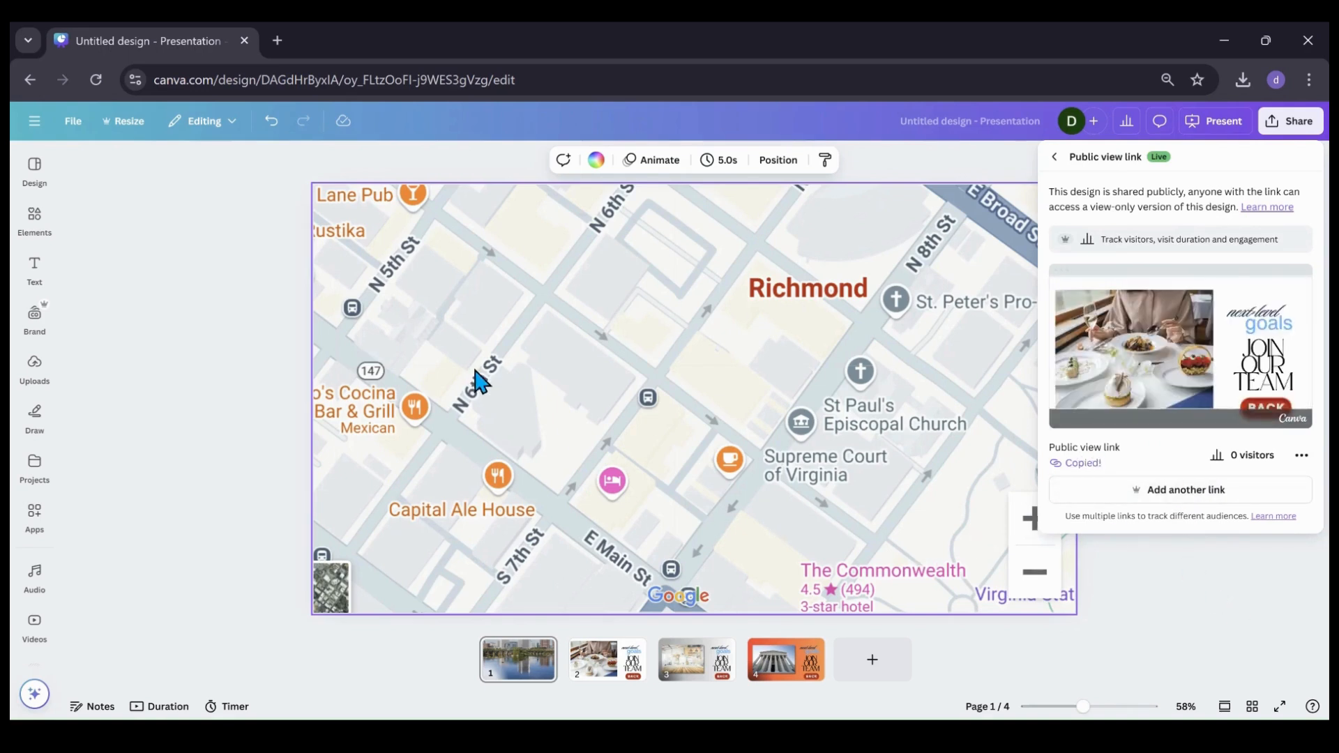